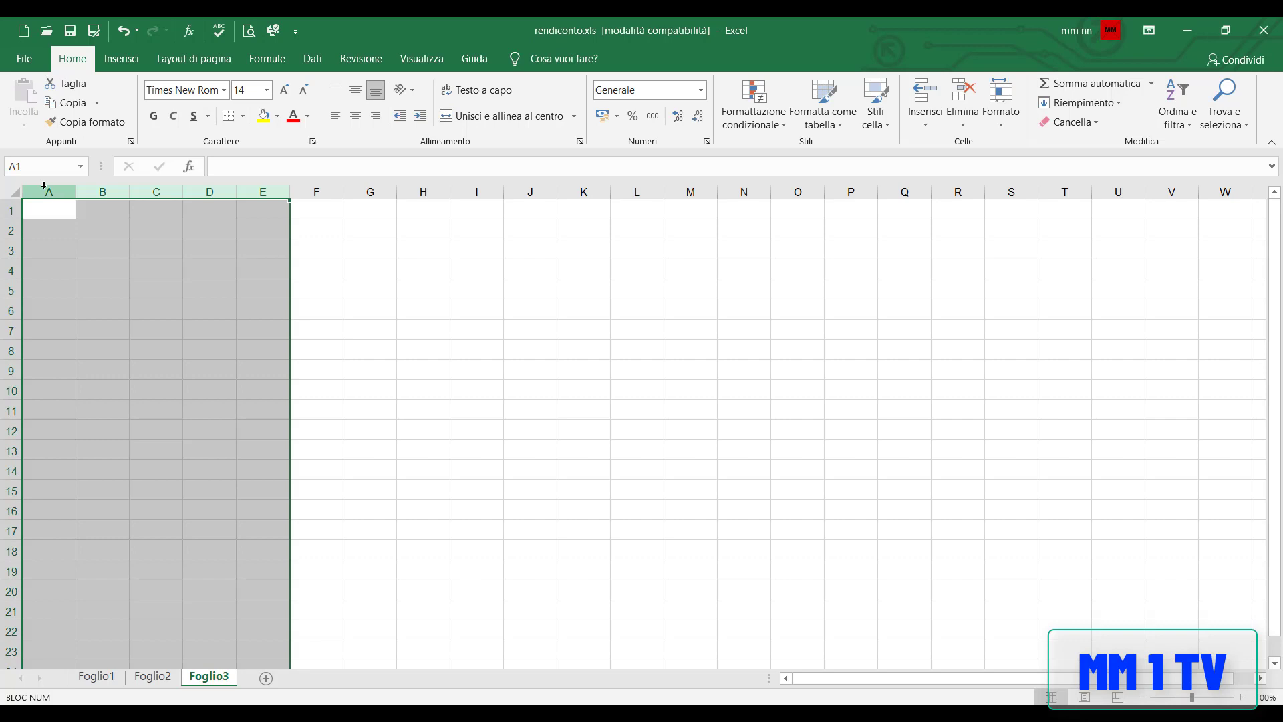
- Widen columns A to E to one larger common column width
right_click(167, 193)
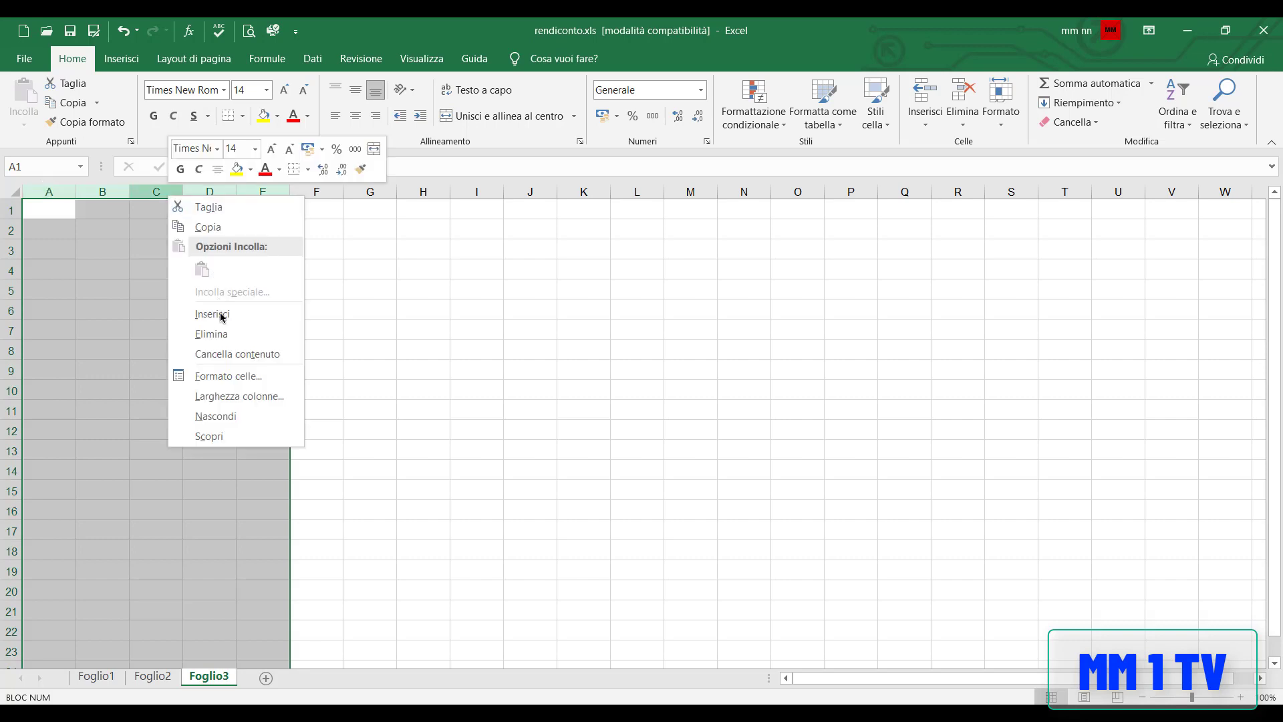
left_click(221, 393)
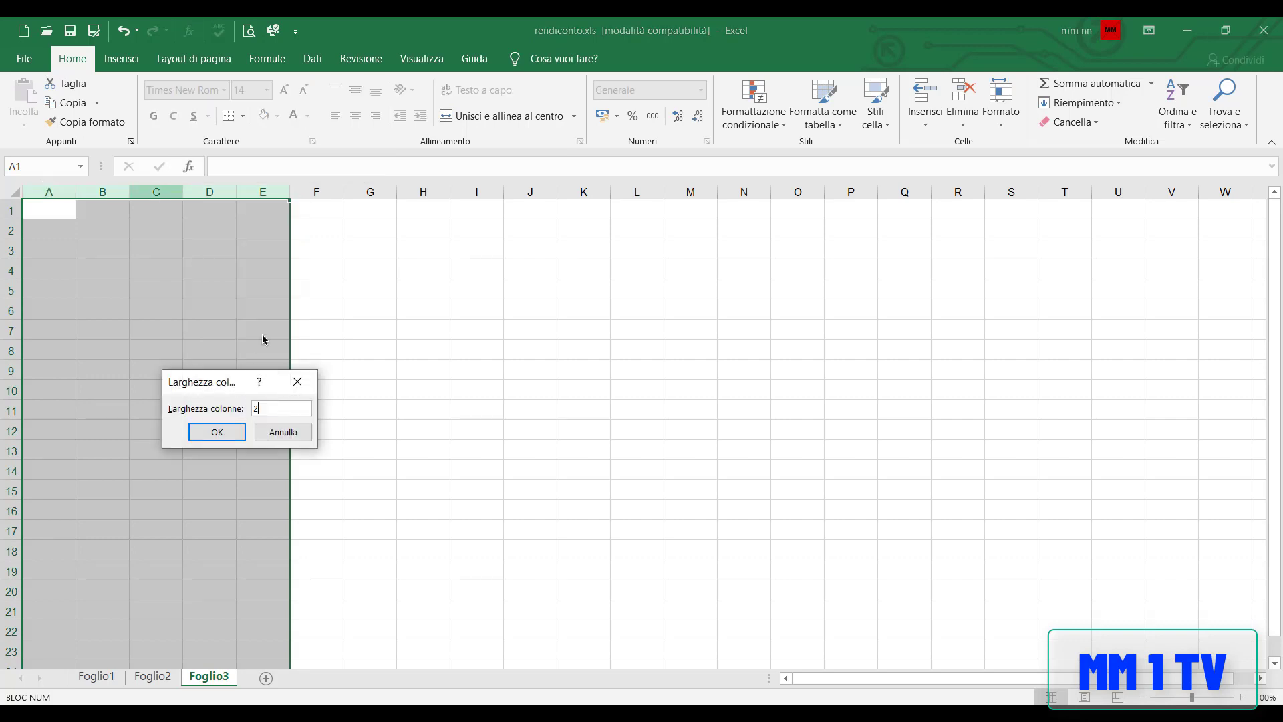
key("Return")
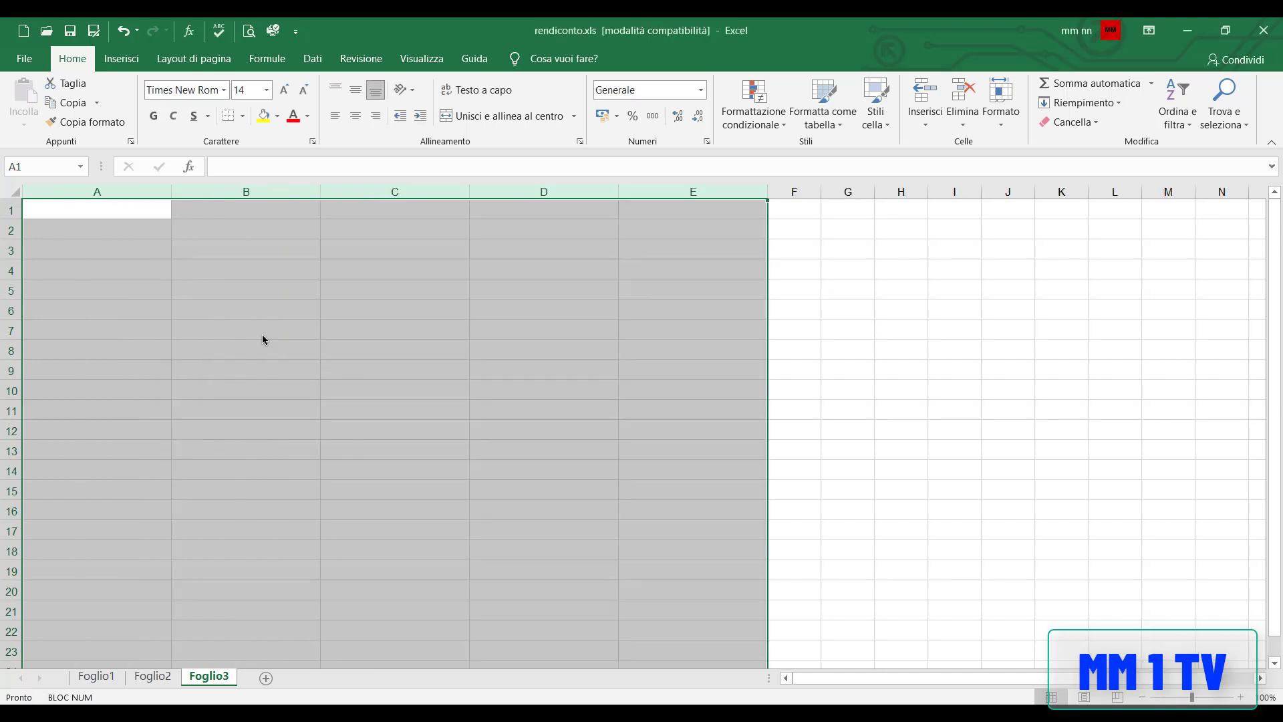
left_click(838, 283)
- Set the page orientation of Foglio3 to landscape and apply narrow page margins
left_click(194, 59)
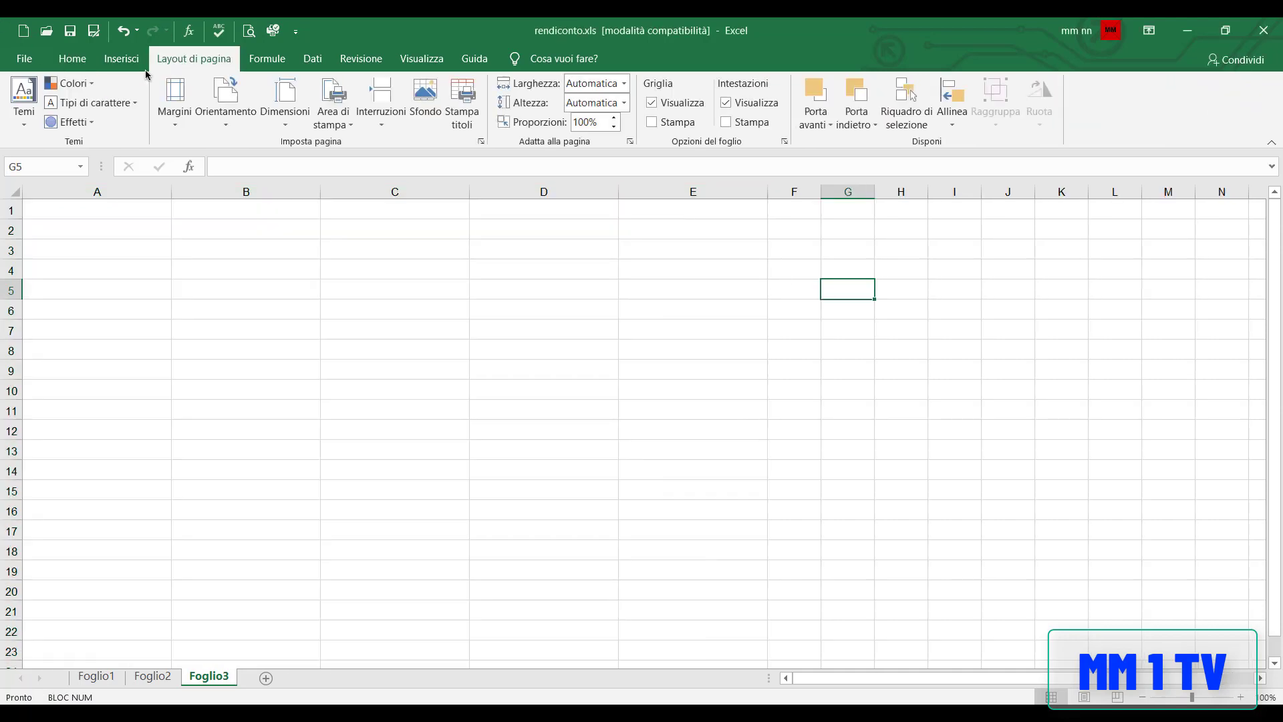
left_click(226, 107)
left_click(252, 169)
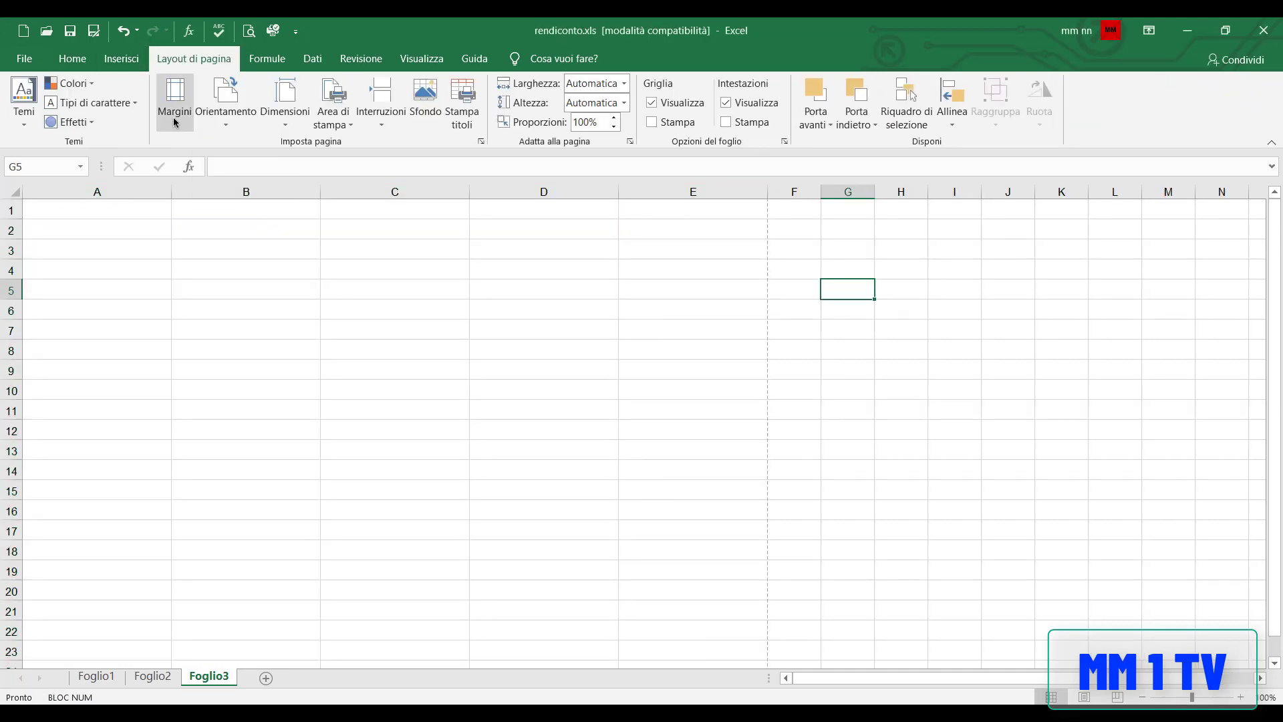
left_click(174, 107)
left_click(88, 261)
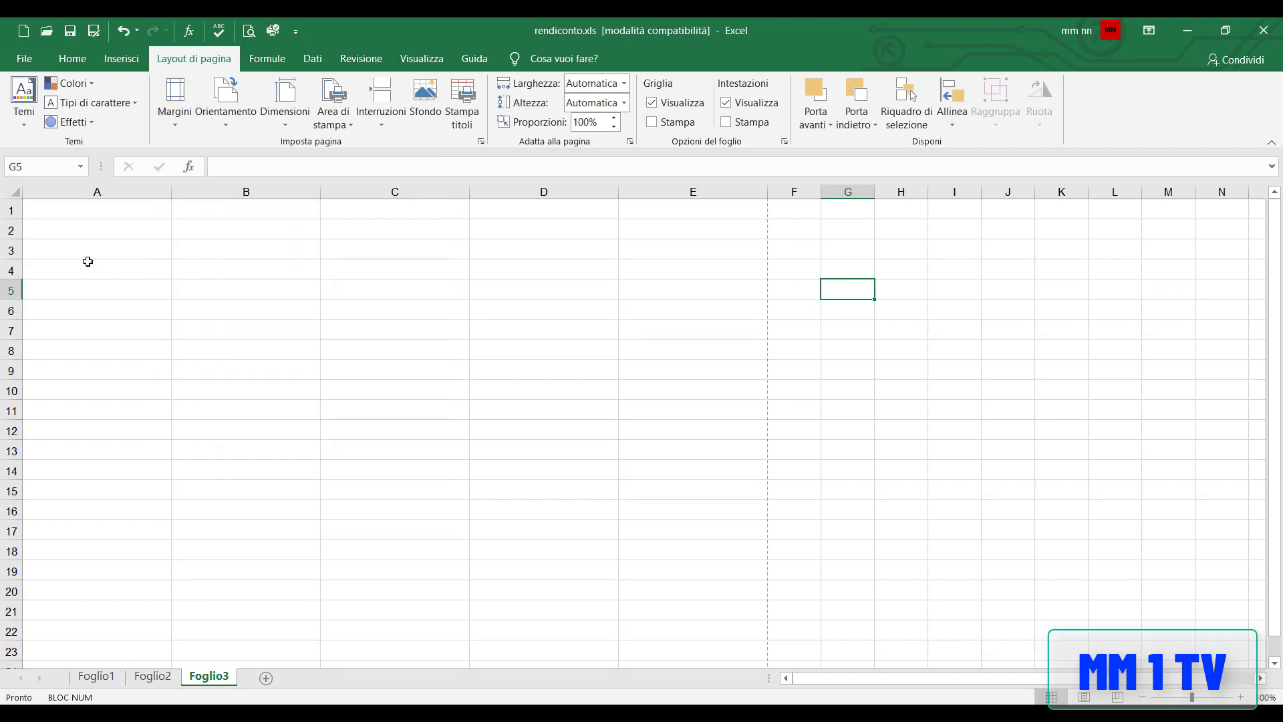
left_click(984, 251)
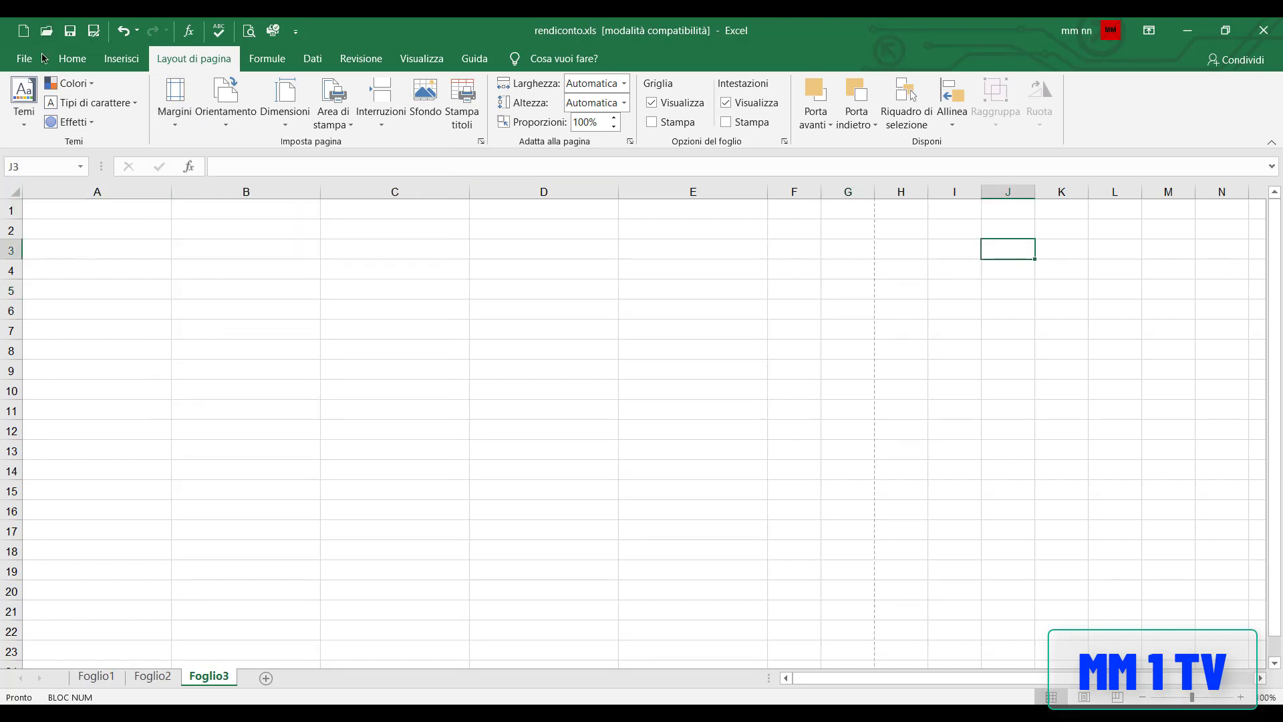
- Merge and centre the cells A1:E2 above the table
left_click(73, 59)
left_click(94, 246)
left_click(101, 211)
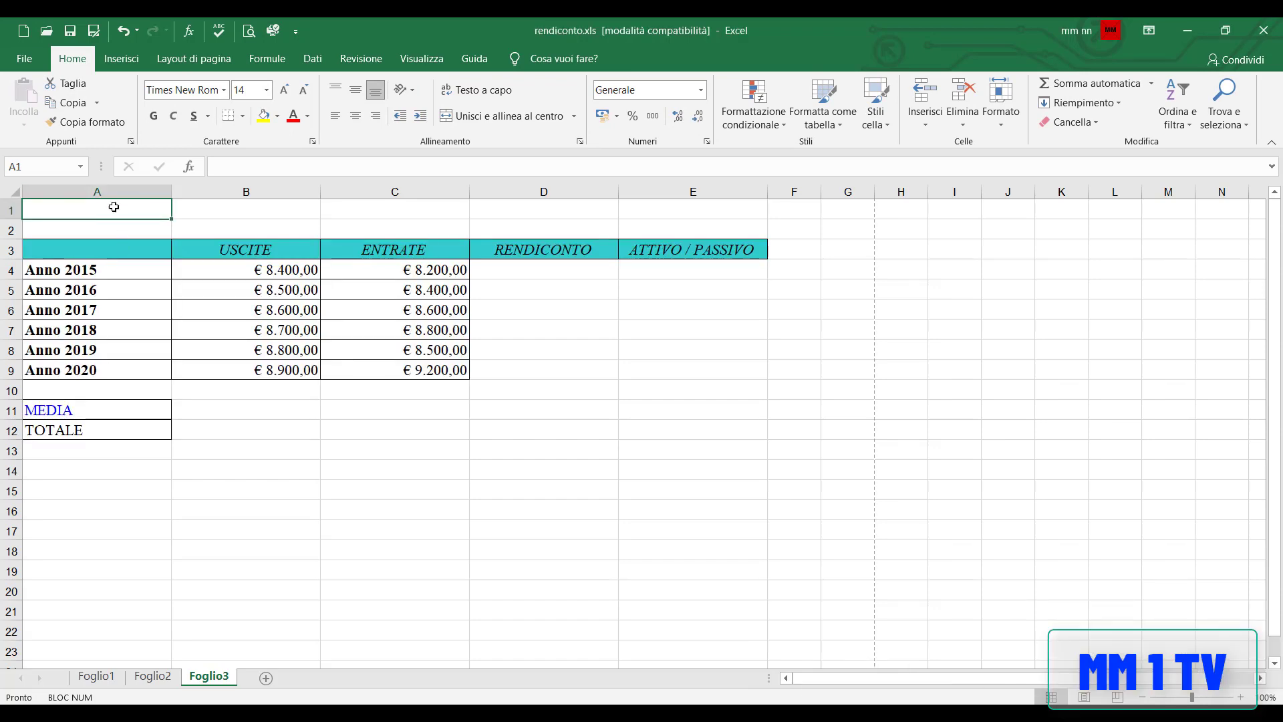
left_click_drag(113, 207, 662, 230)
left_click(492, 117)
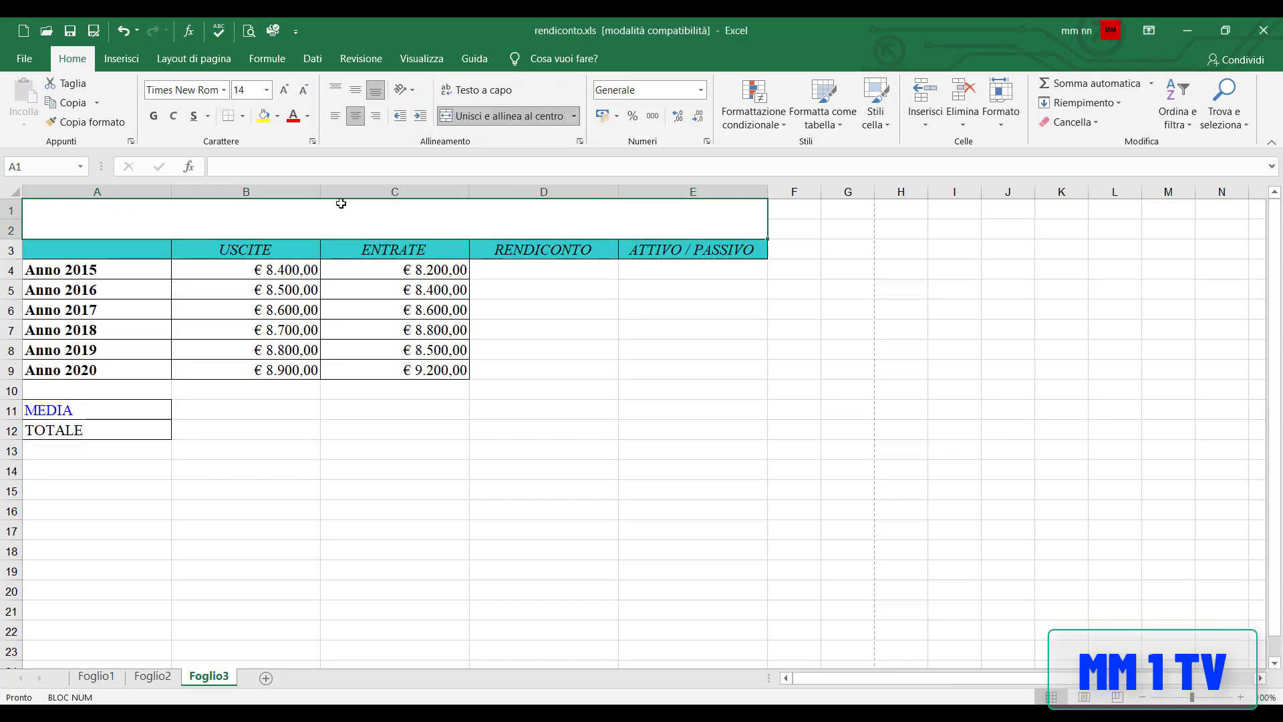
- Enter the title BILANCIO in the merged cell above the table
key("Caps_Lock")
type("BILAN")
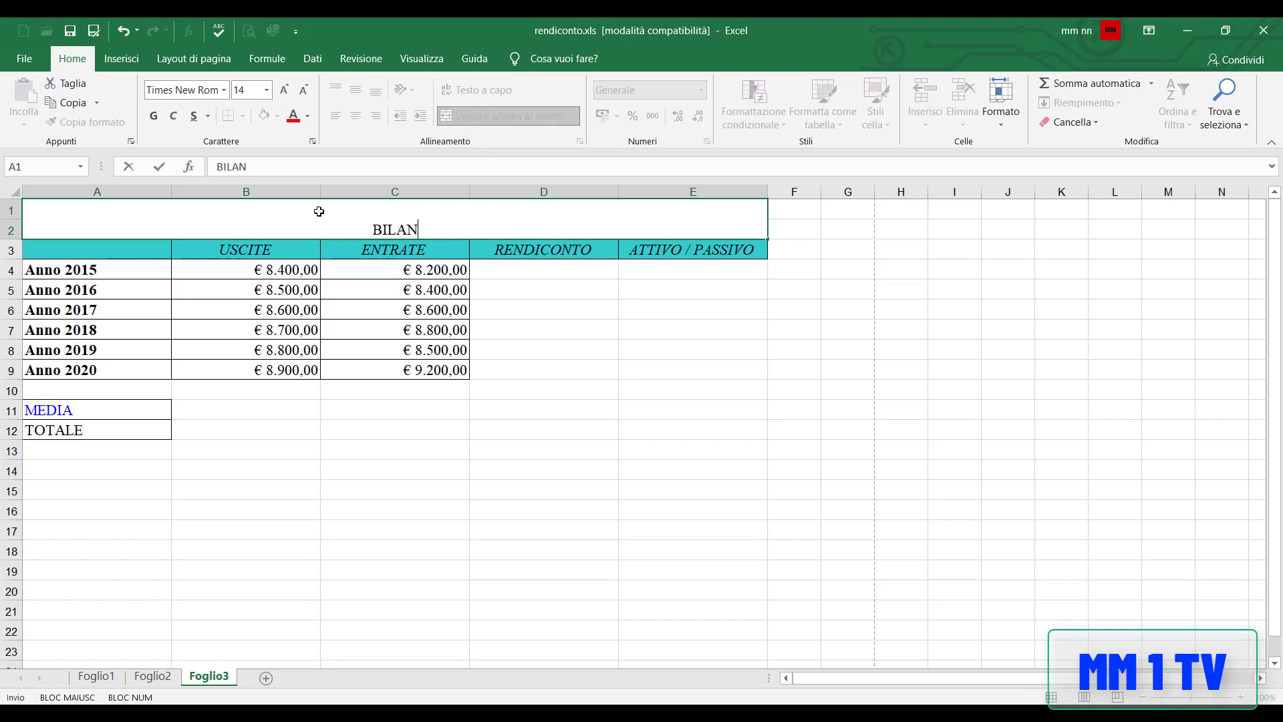
type("CIO")
left_click(251, 431)
- Set the BILANCIO title's font size to 20 and centre it vertically in the merged cell
left_click(364, 201)
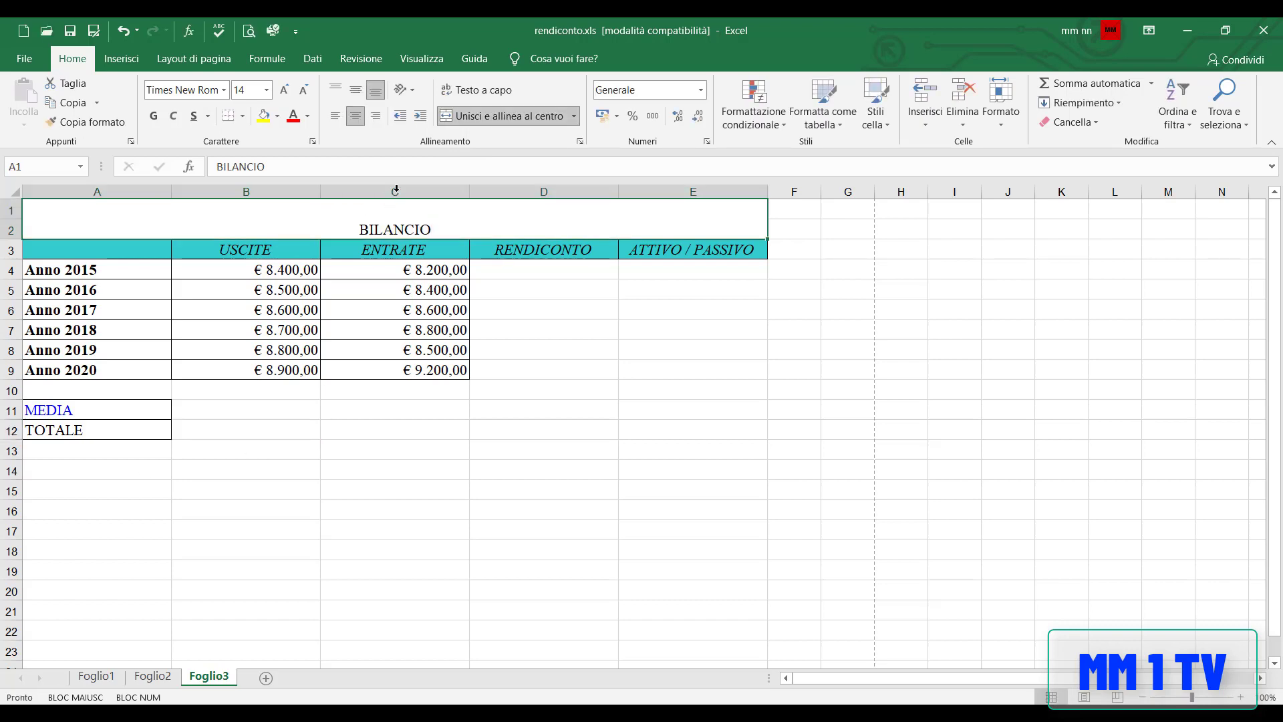
left_click(285, 89)
left_click(285, 89)
left_click(285, 89)
left_click(285, 89)
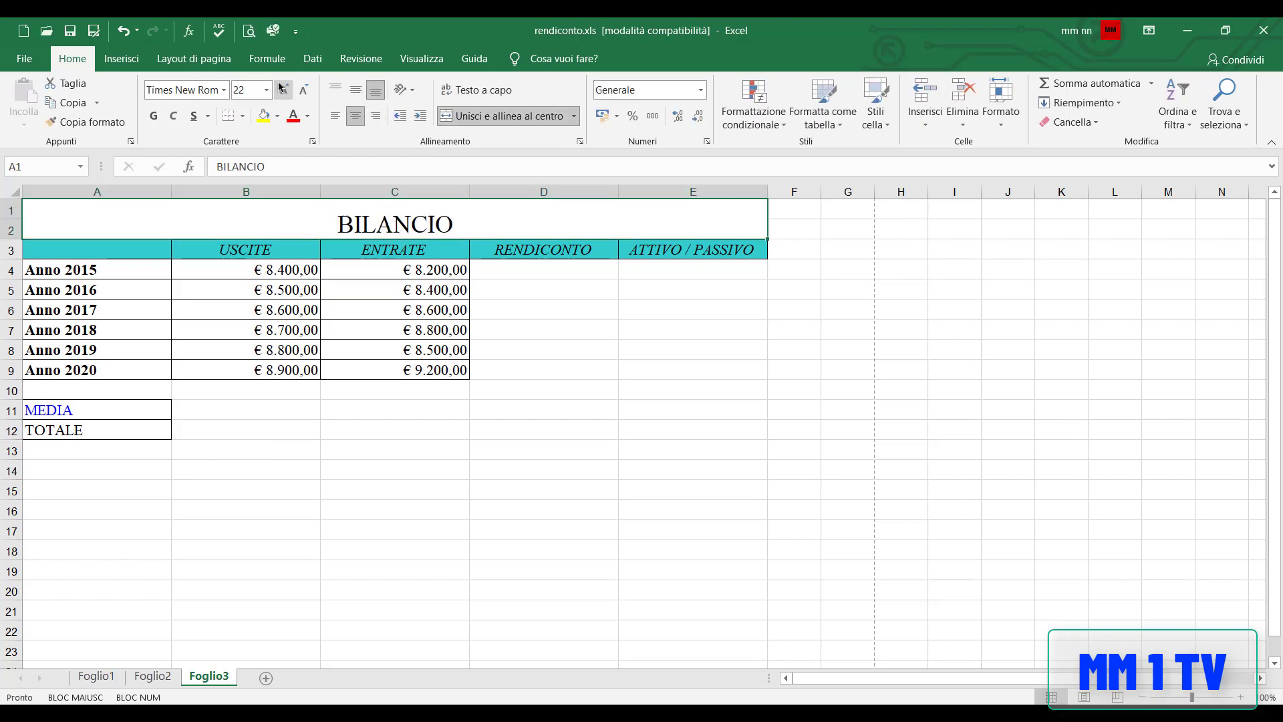
left_click(304, 89)
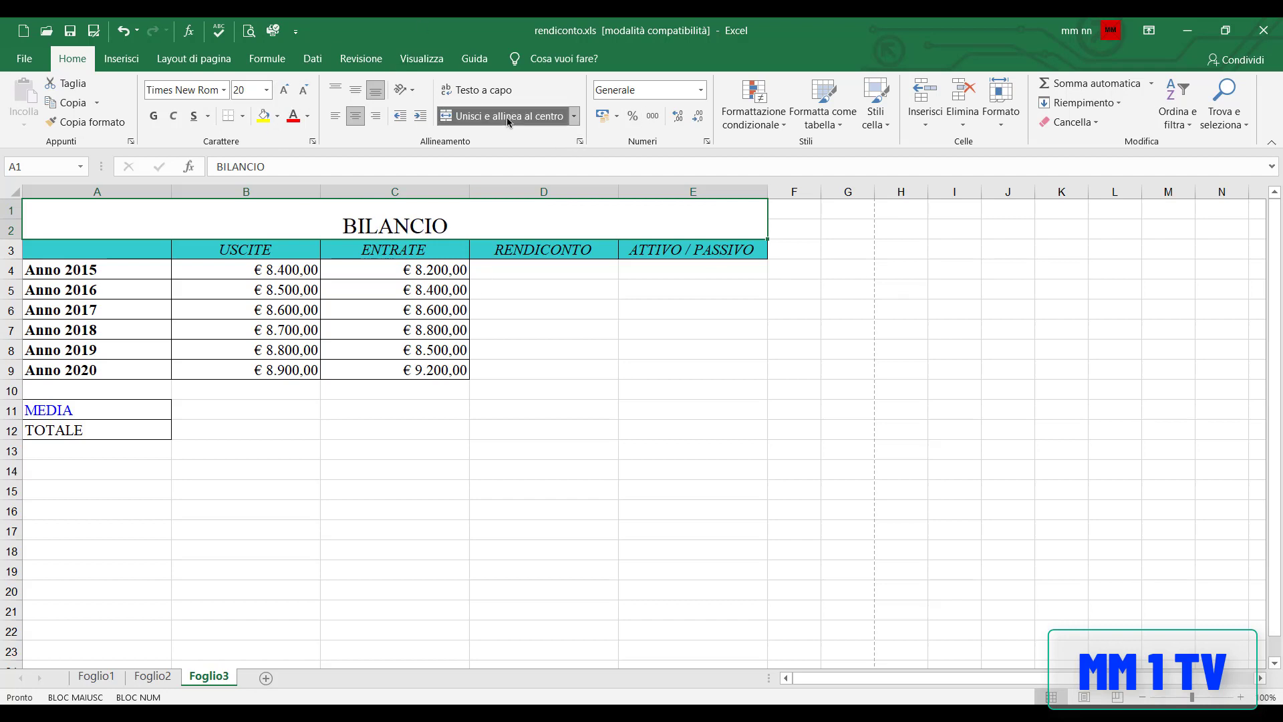
left_click(359, 93)
left_click(669, 488)
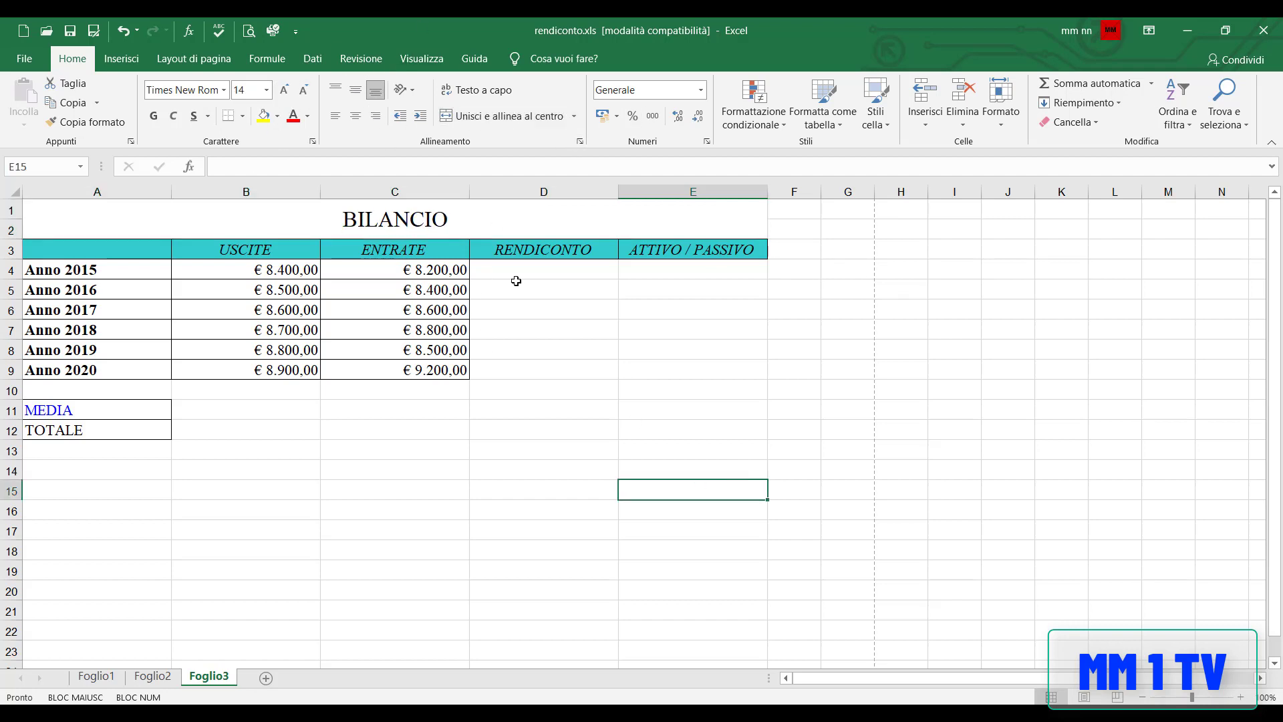
- Calculate the 2015 RENDICONTO in D4 by subtracting USCITE from ENTRATE with =C4-B4
left_click(521, 280)
type("=")
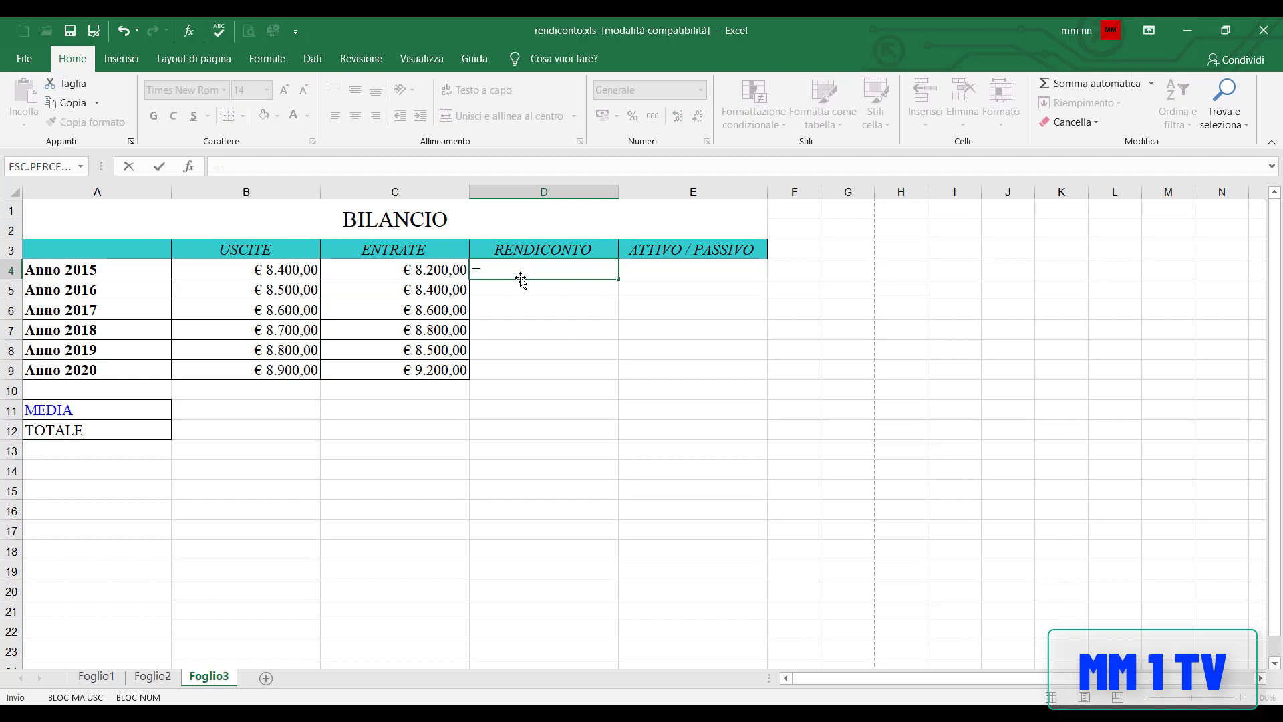
left_click(454, 268)
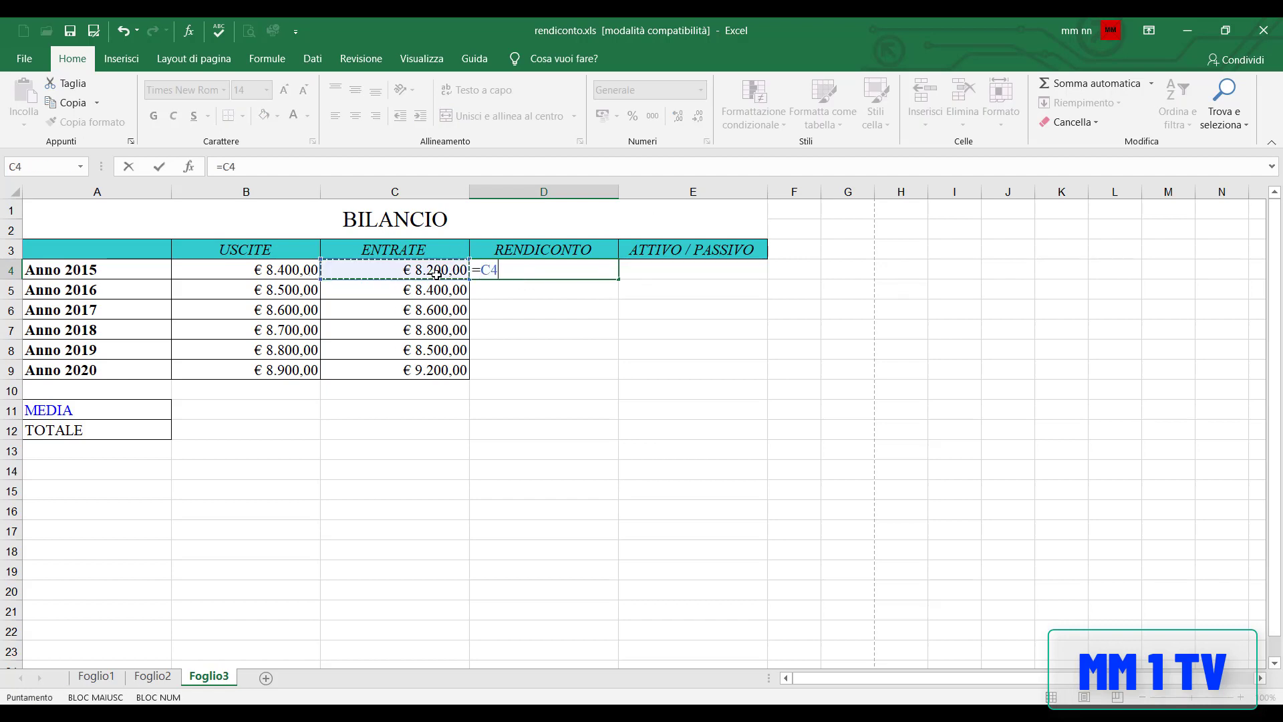
type("-")
left_click(301, 270)
key("Return")
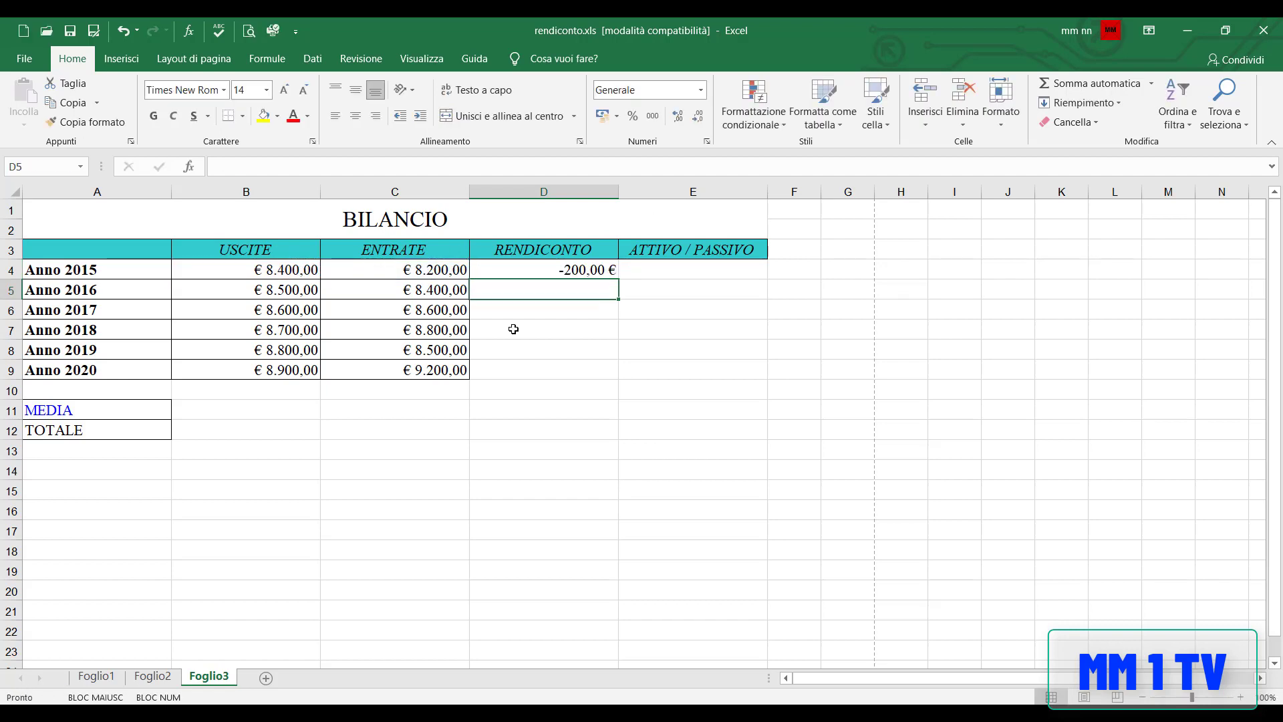
- Copy the D4 subtraction formula down the RENDICONTO column through D9
left_click(607, 274)
left_click_drag(617, 284, 617, 375)
left_click(567, 444)
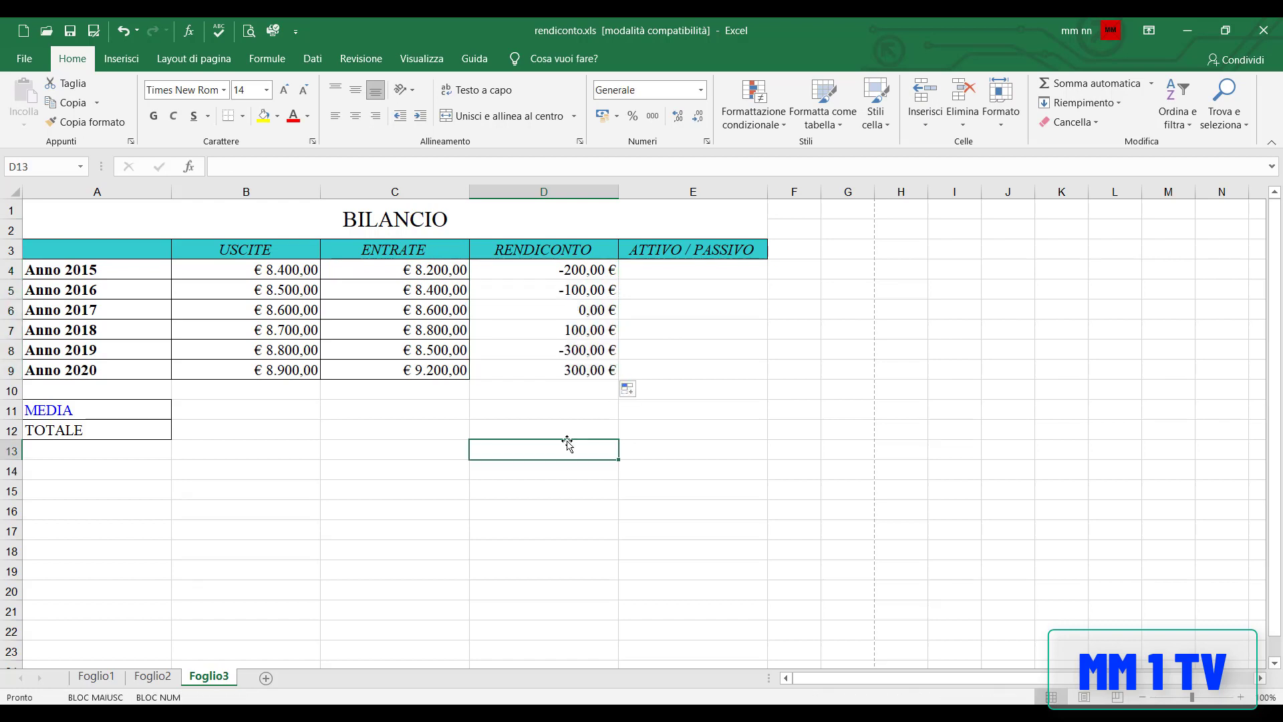
- Calculate the average of USCITE in B11 with =MEDIA(B4:B10)
left_click(219, 406)
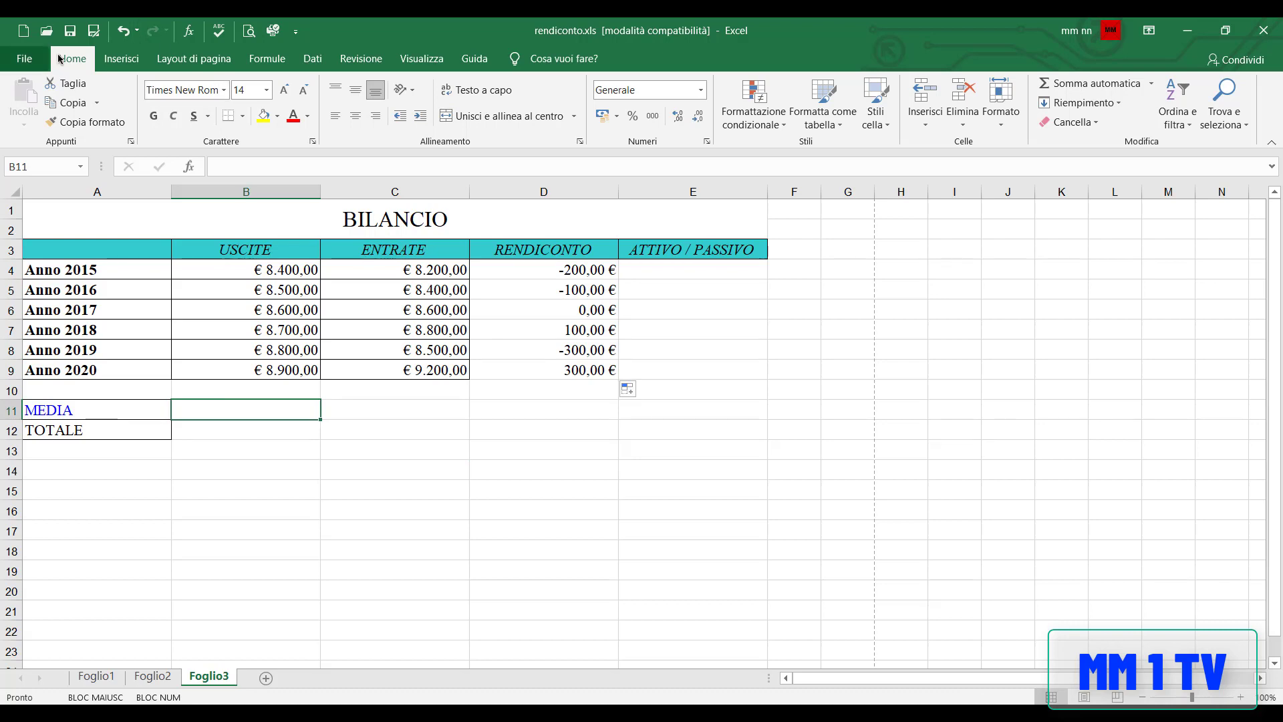
left_click(1152, 83)
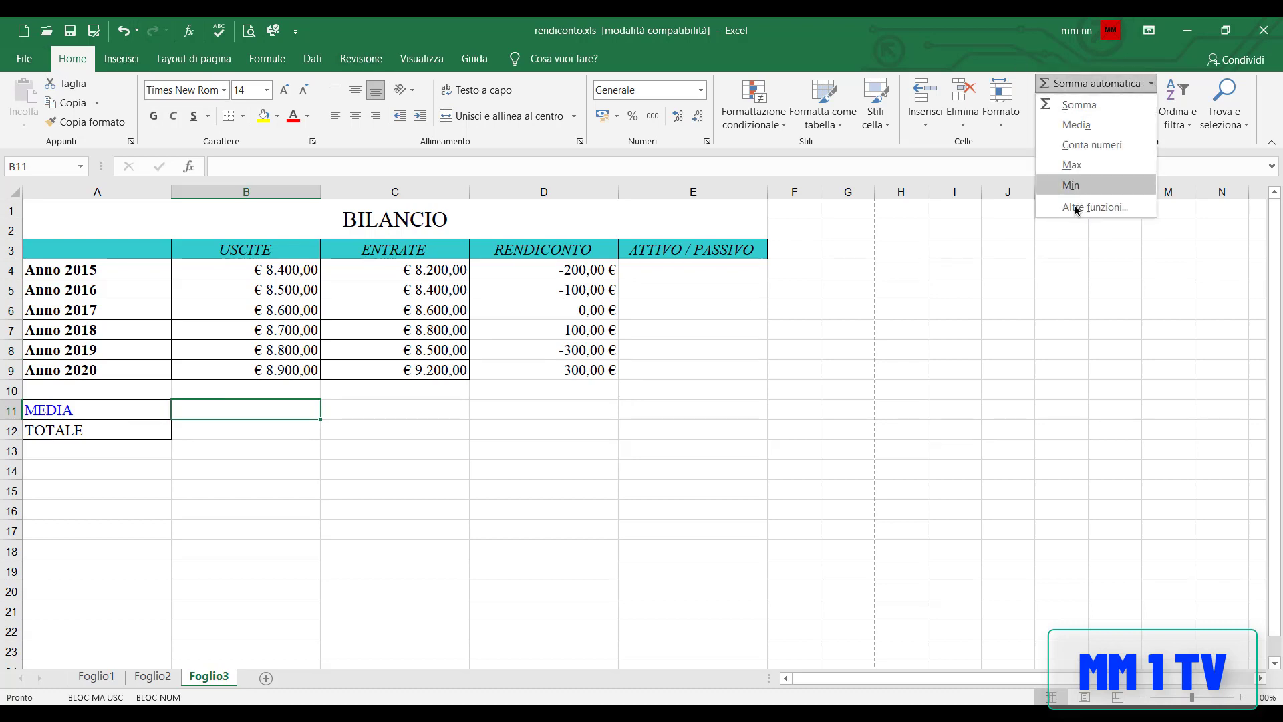
left_click(1092, 125)
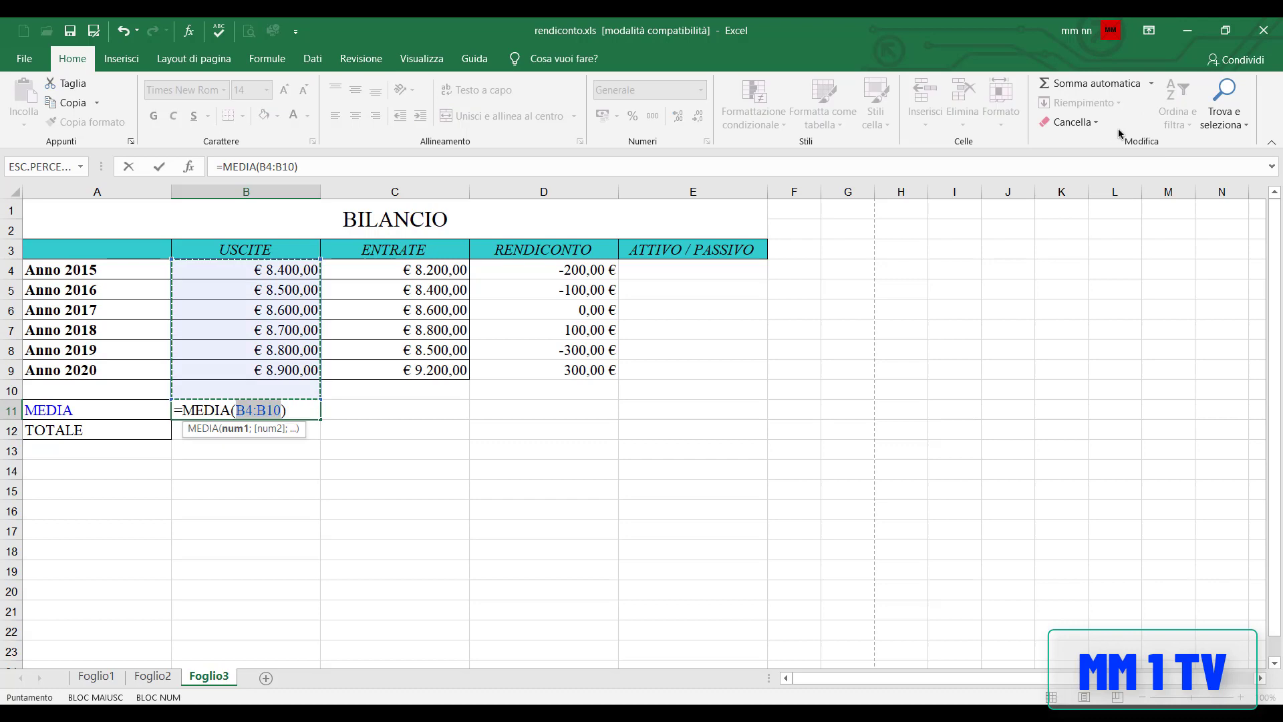
key("Return")
- Copy the B11 average formula across the MEDIA row through D11
left_click(308, 410)
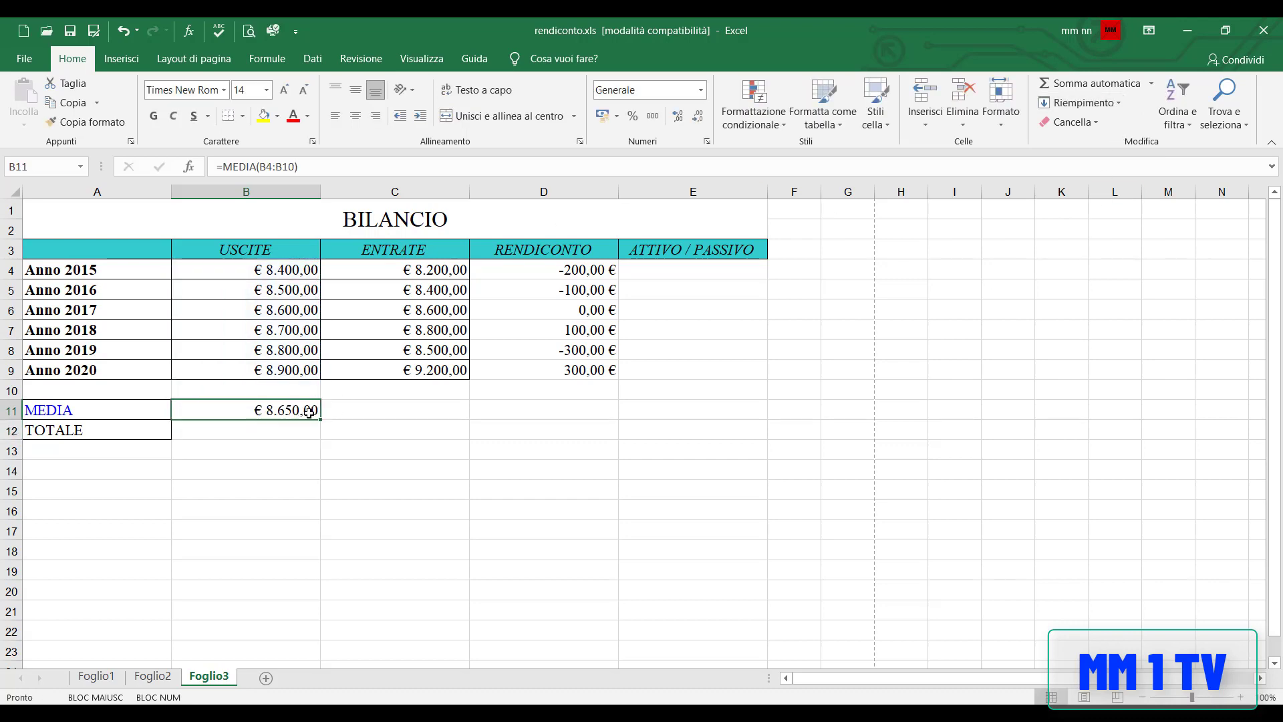
left_click_drag(321, 419, 446, 410)
left_click_drag(553, 406, 555, 413)
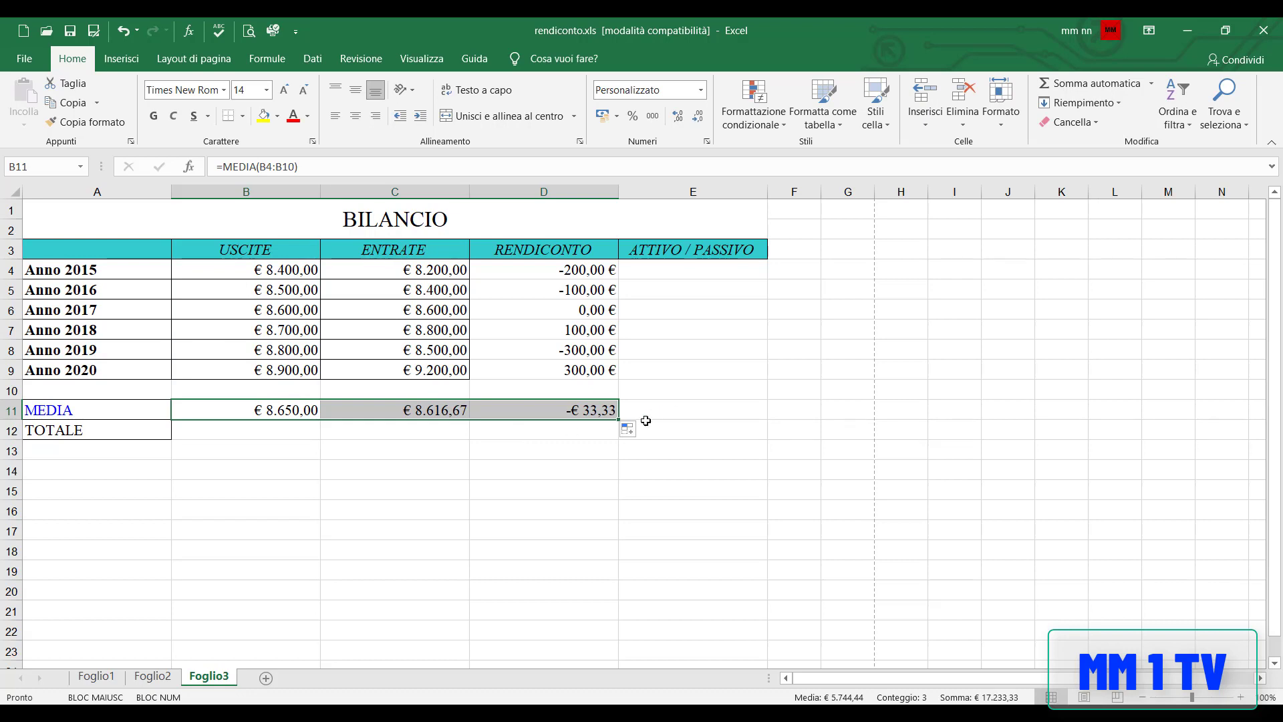
left_click(657, 401)
- Calculate the total of USCITE in B12 with =SOMMA(B4:B9)
left_click(201, 430)
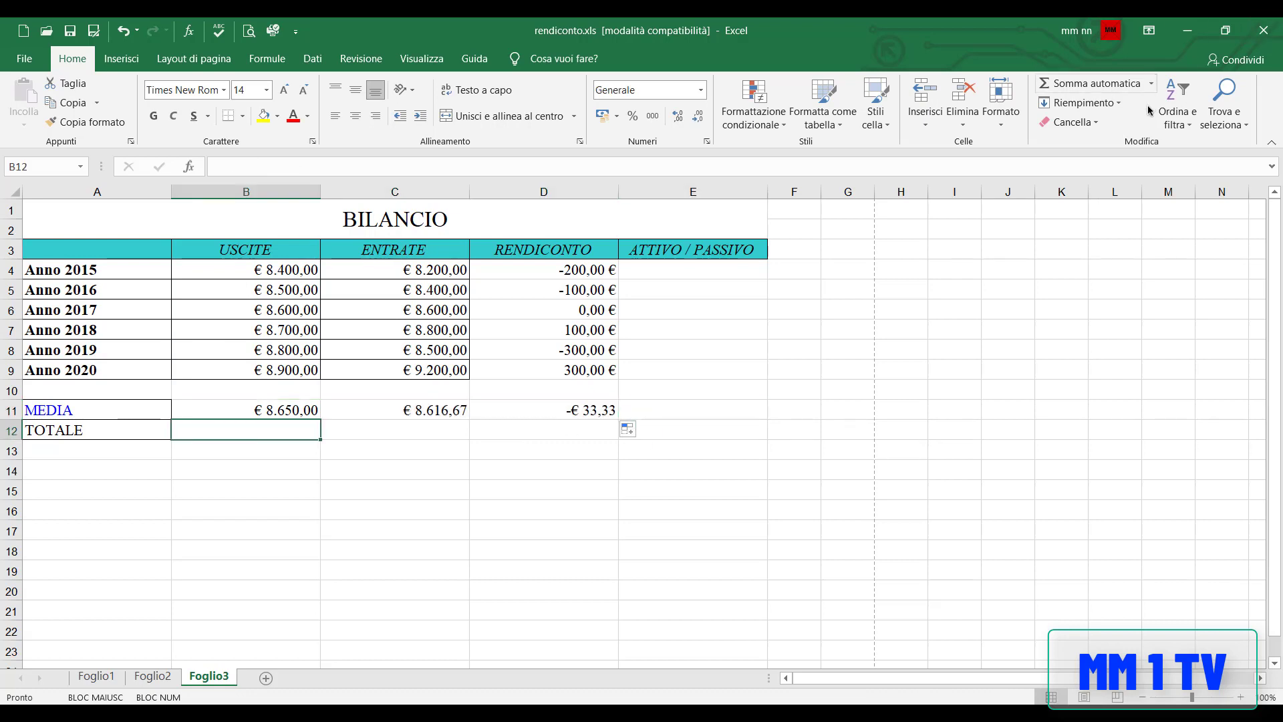
left_click(1152, 82)
left_click(1070, 103)
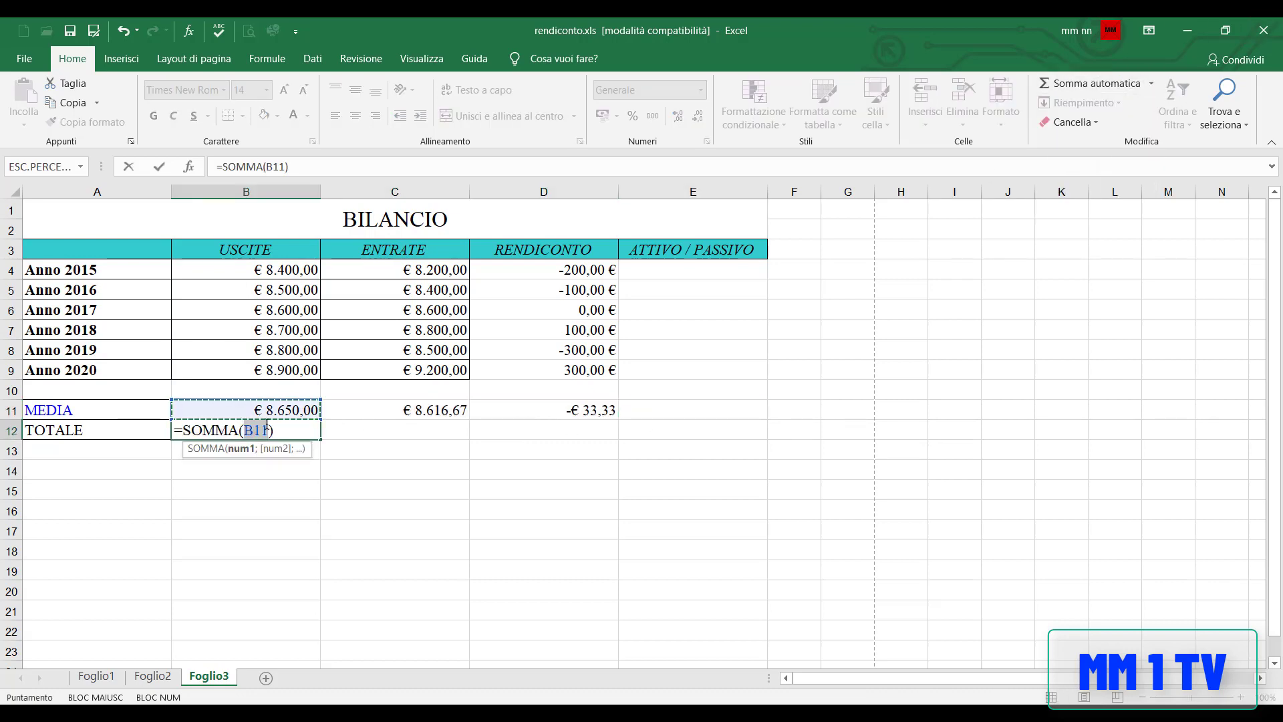
left_click_drag(225, 274, 215, 367)
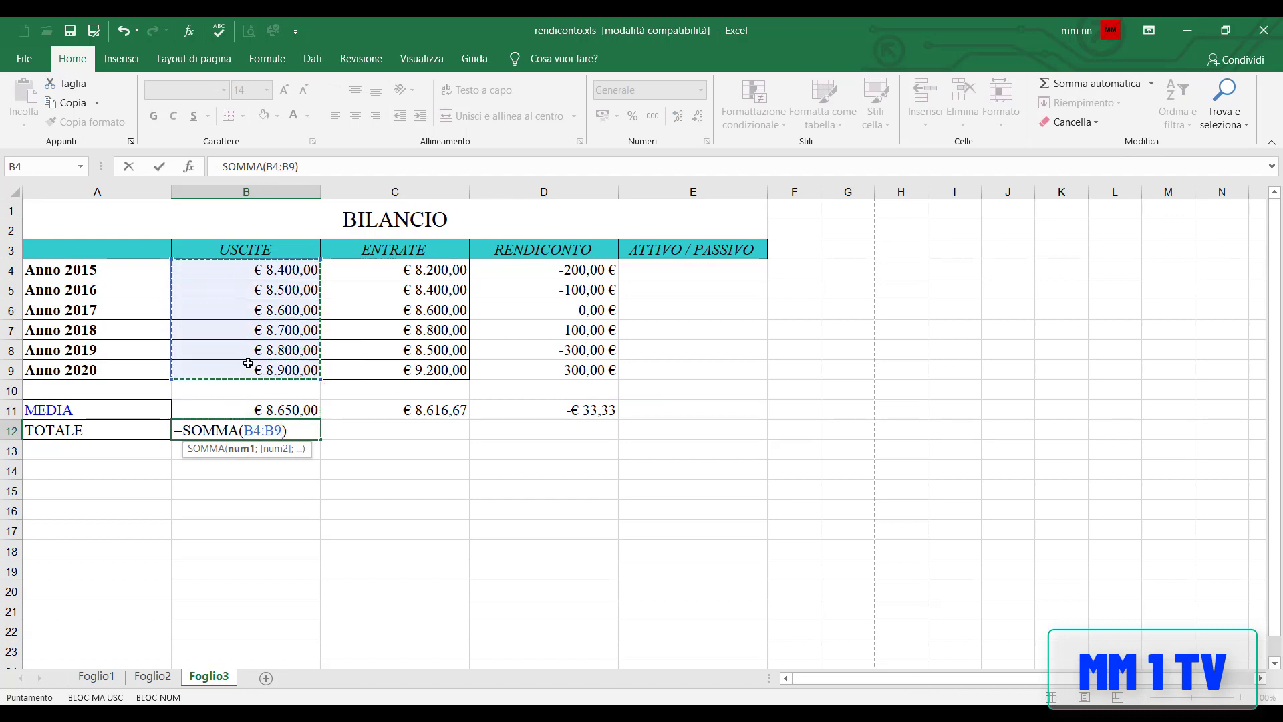
key("Return")
- Copy the B12 total formula across the TOTALE row through D12
left_click(307, 434)
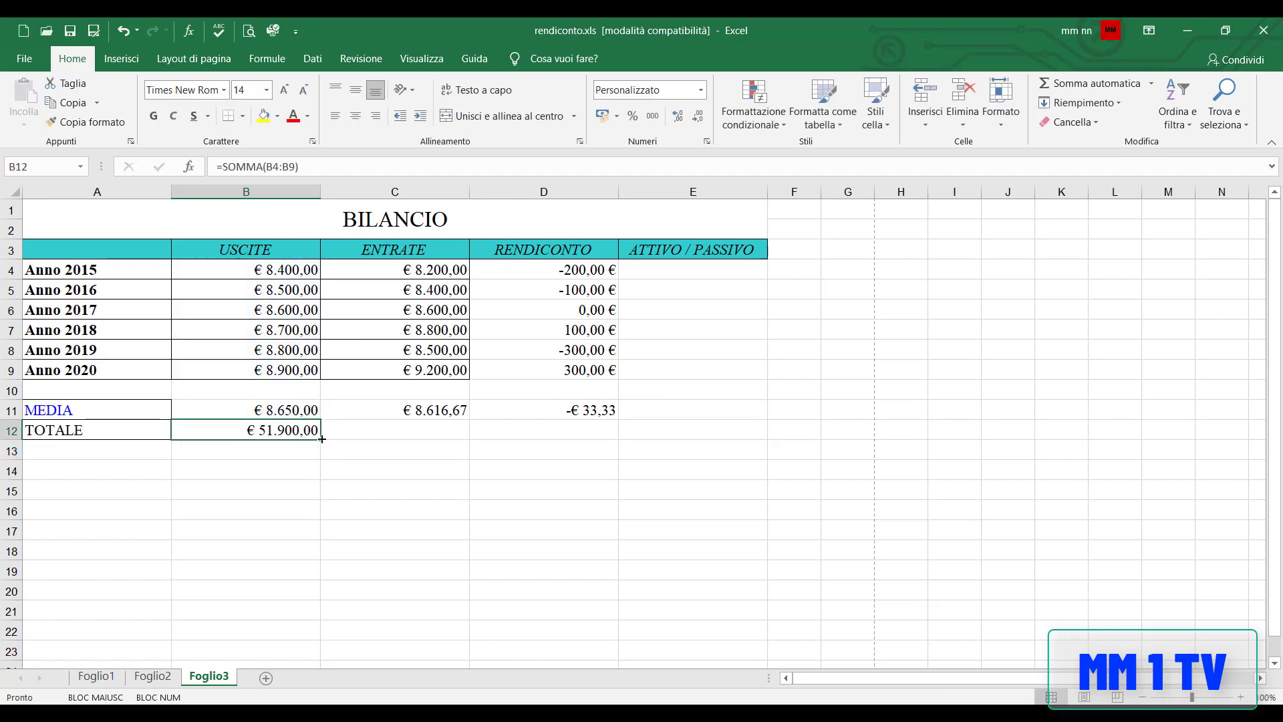
left_click_drag(321, 439, 568, 436)
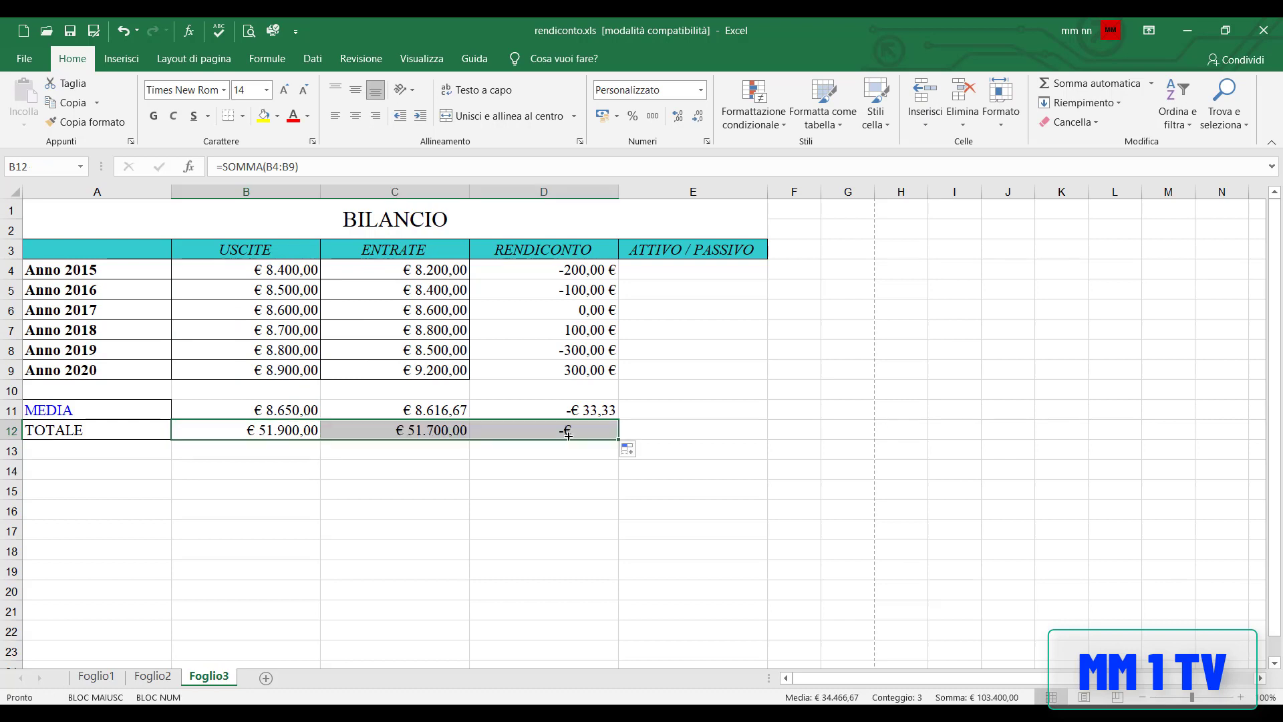
left_click(576, 496)
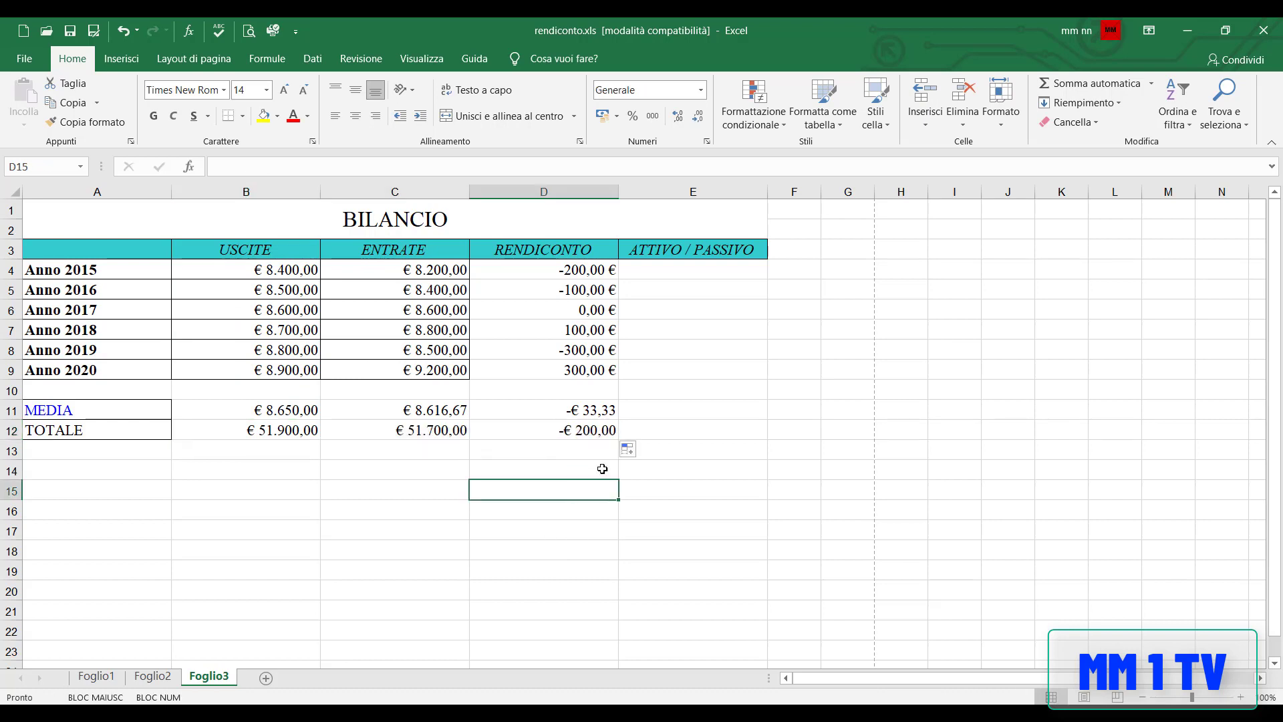
- Insert the SE function from the Logiche category into cell E4
left_click(644, 268)
key("Caps_Lock")
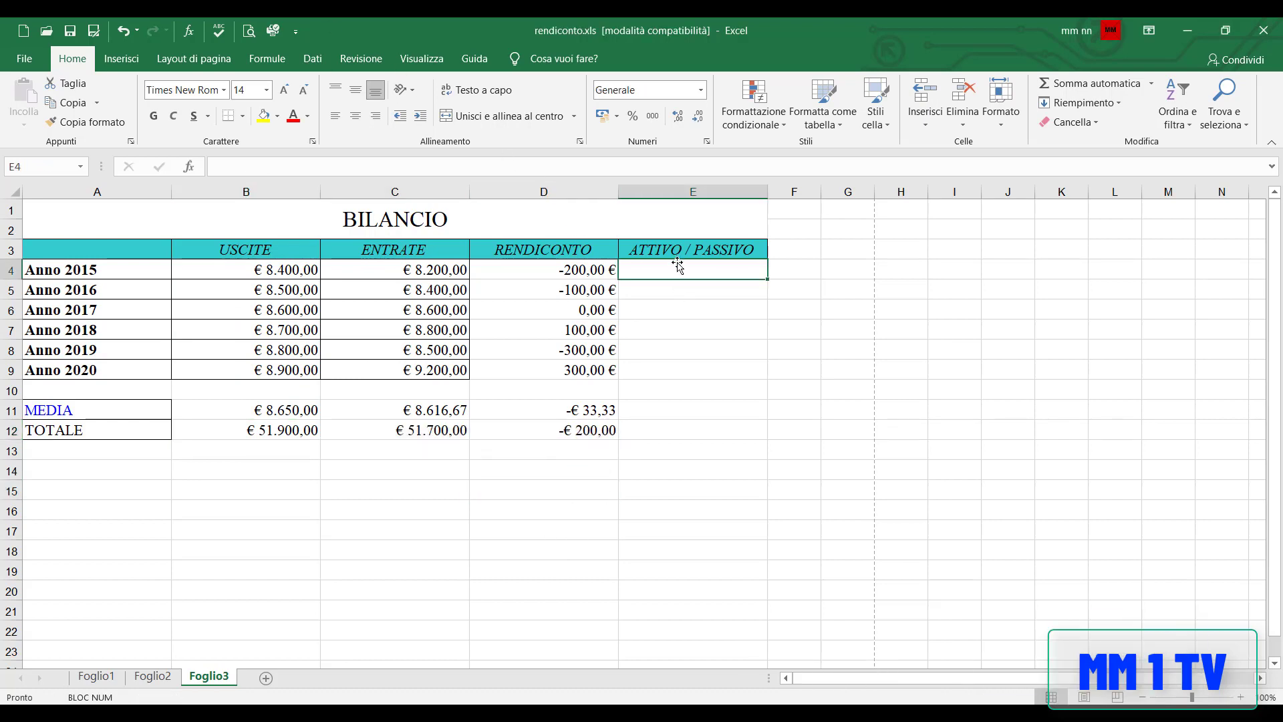
left_click(1151, 84)
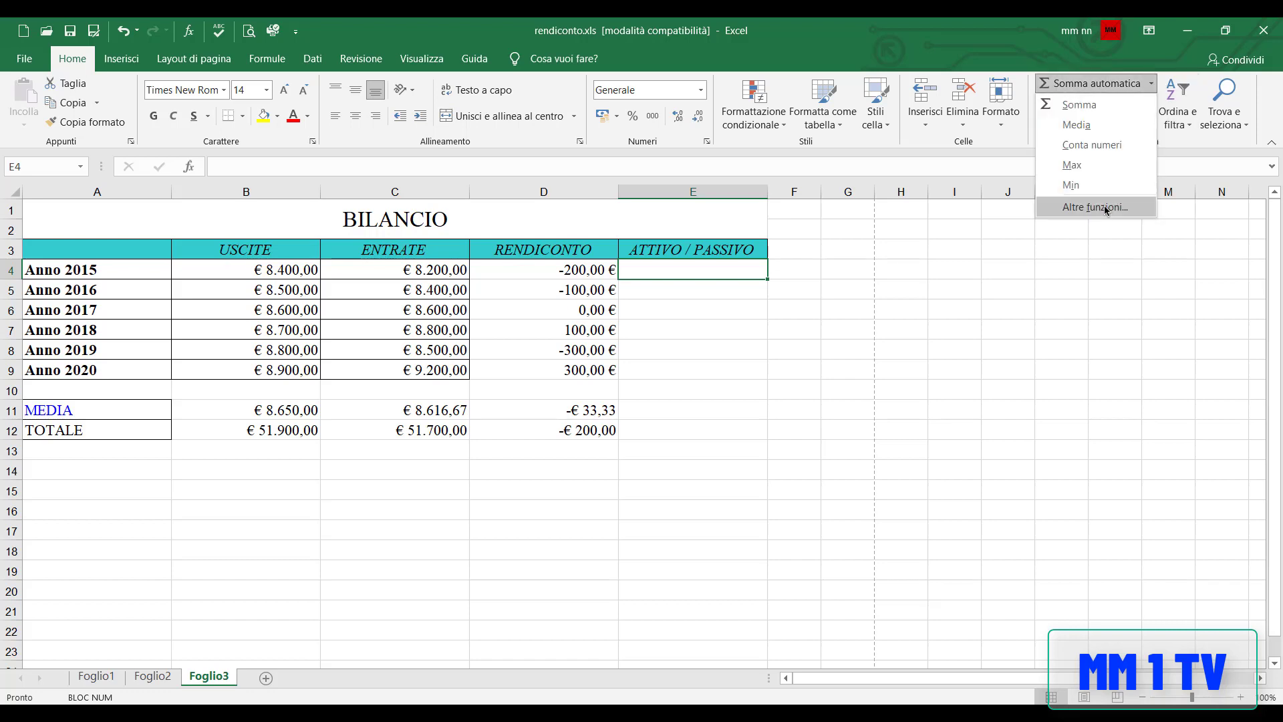
left_click(1103, 207)
left_click(1087, 327)
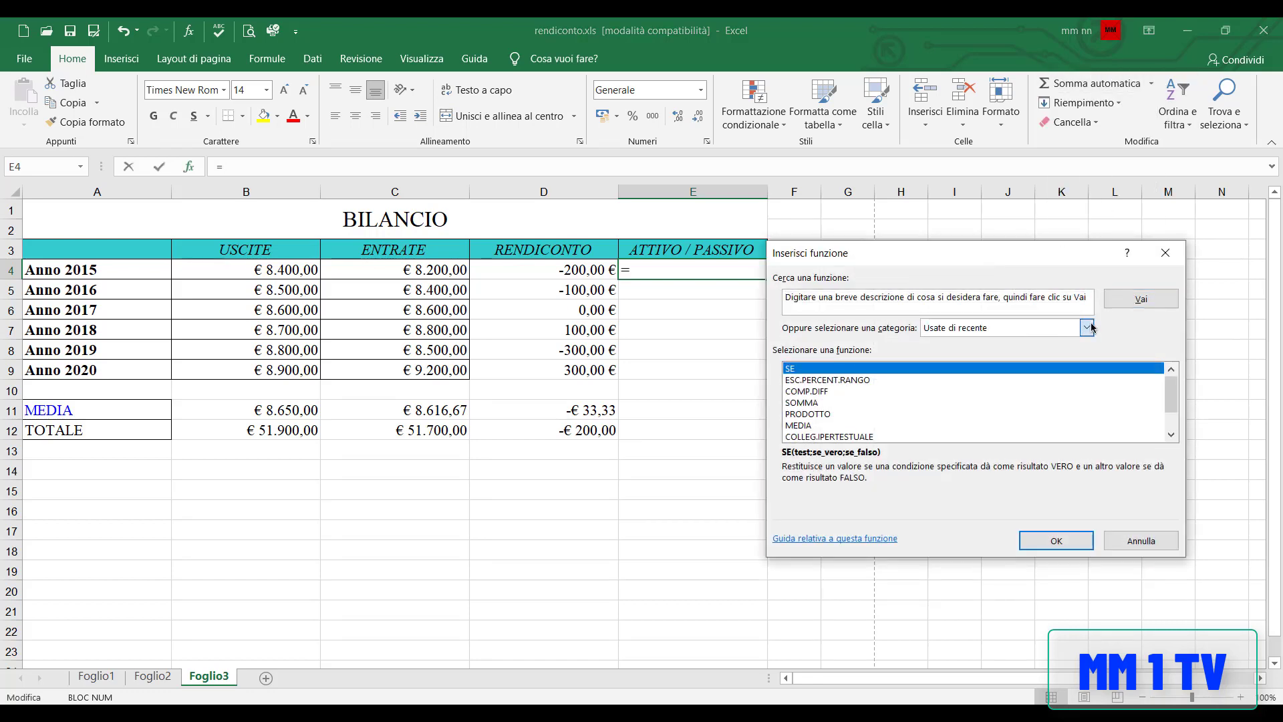
left_click(938, 445)
double_click(795, 414)
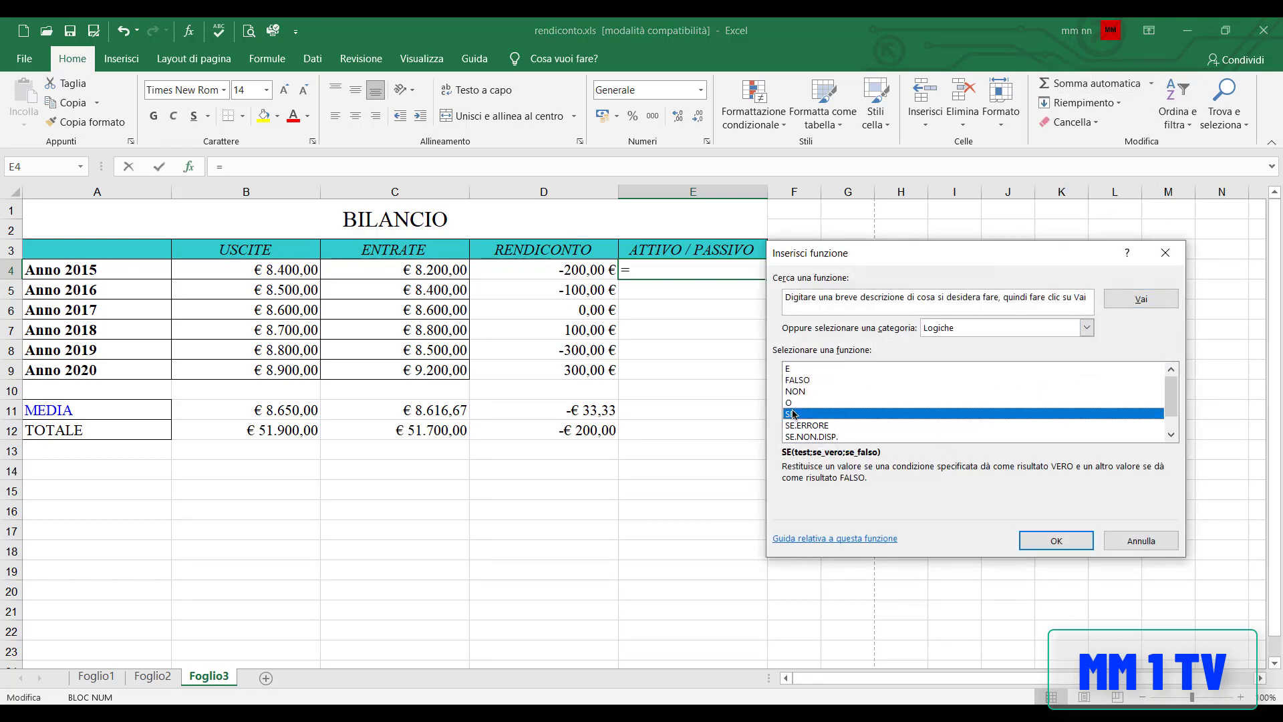
left_click_drag(820, 274, 734, 351)
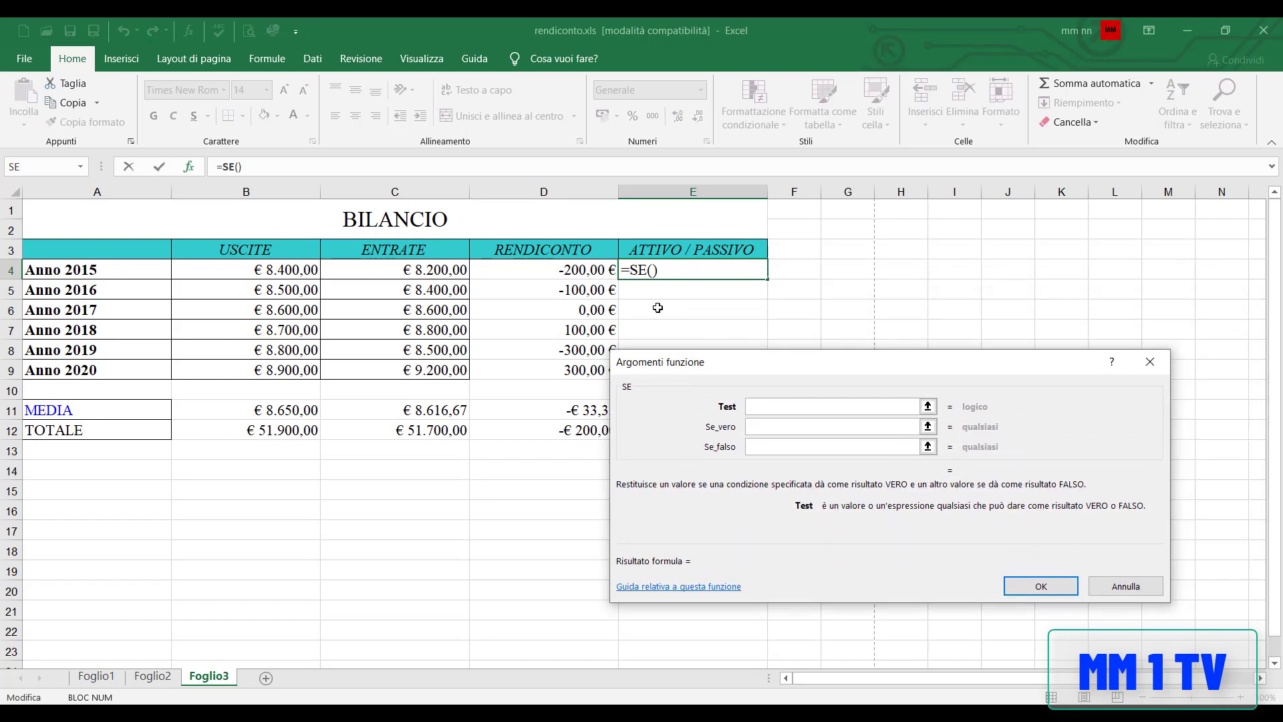
- Complete the SE formula in E4 with test D4>=0, "Attivo" if true and "Passivo" if false
left_click(585, 270)
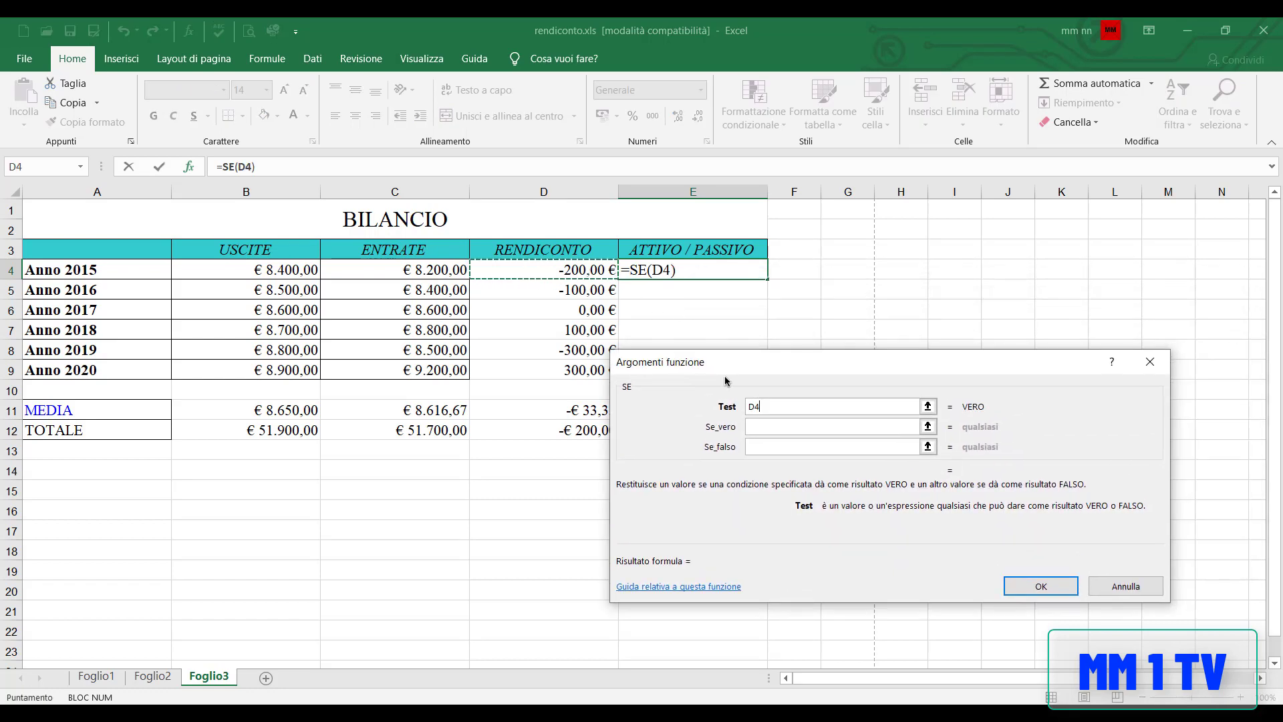
type(">")
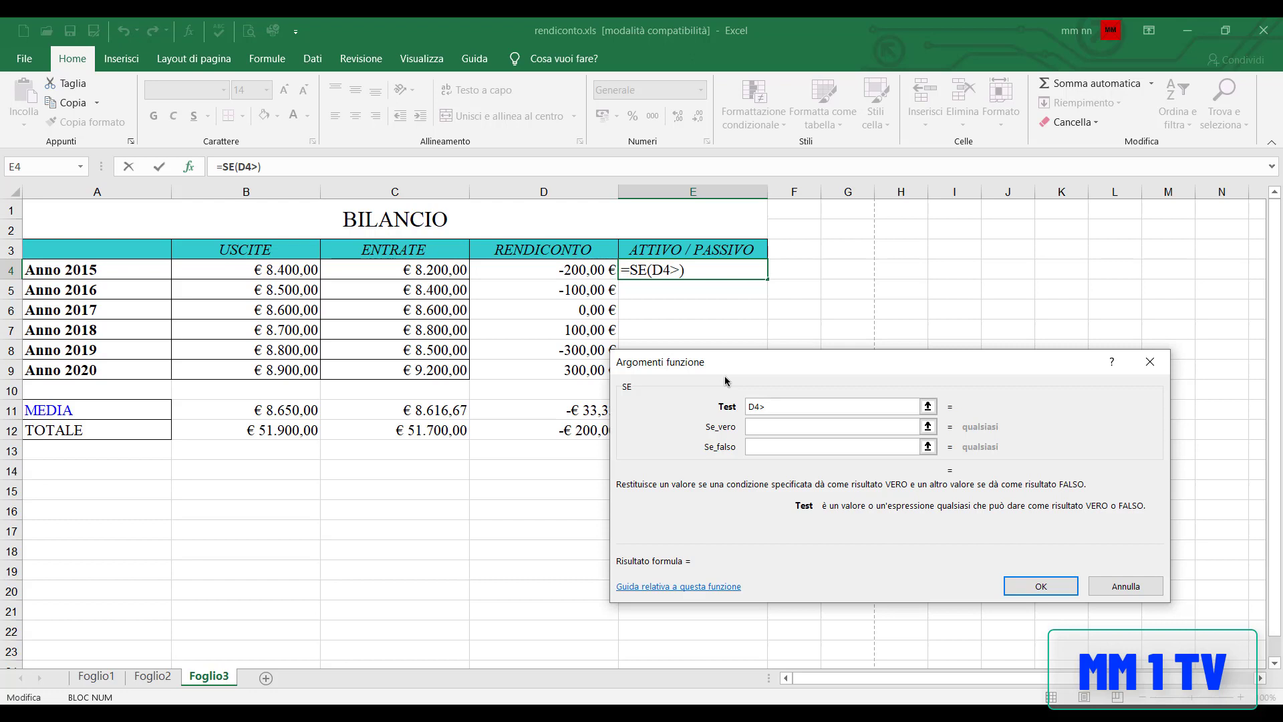
type("=0")
left_click(789, 427)
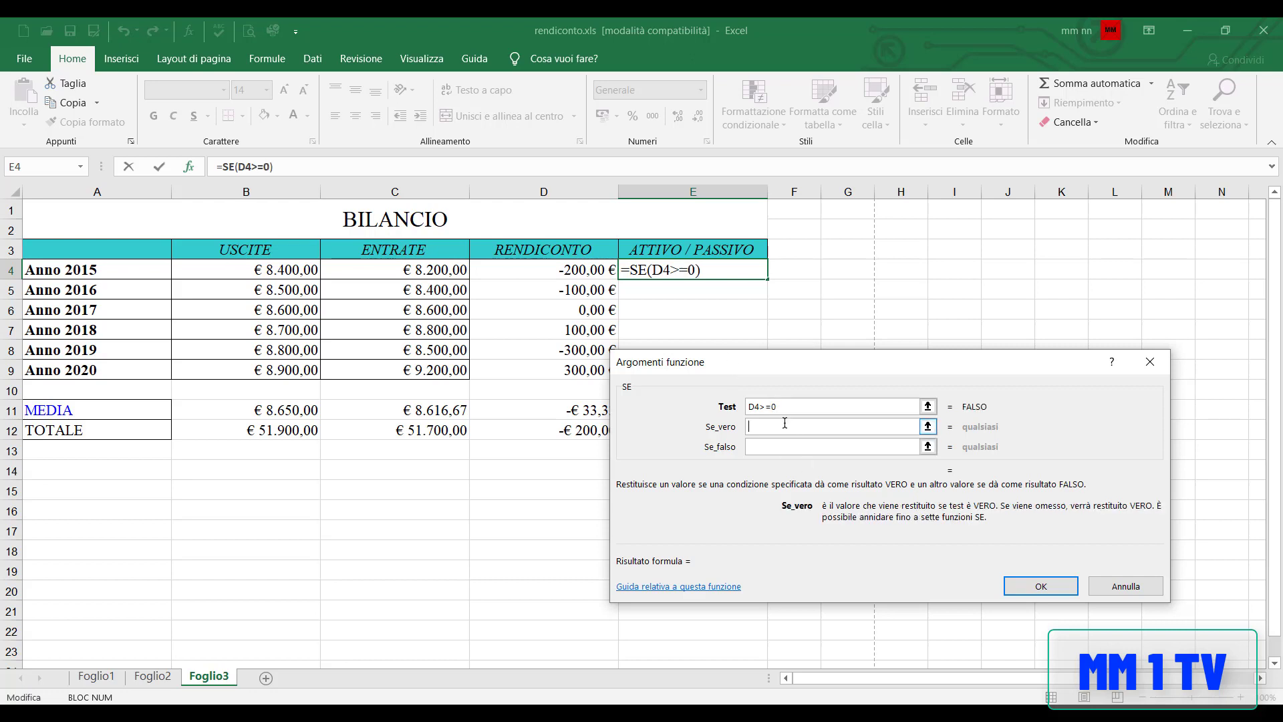
type("Attivo")
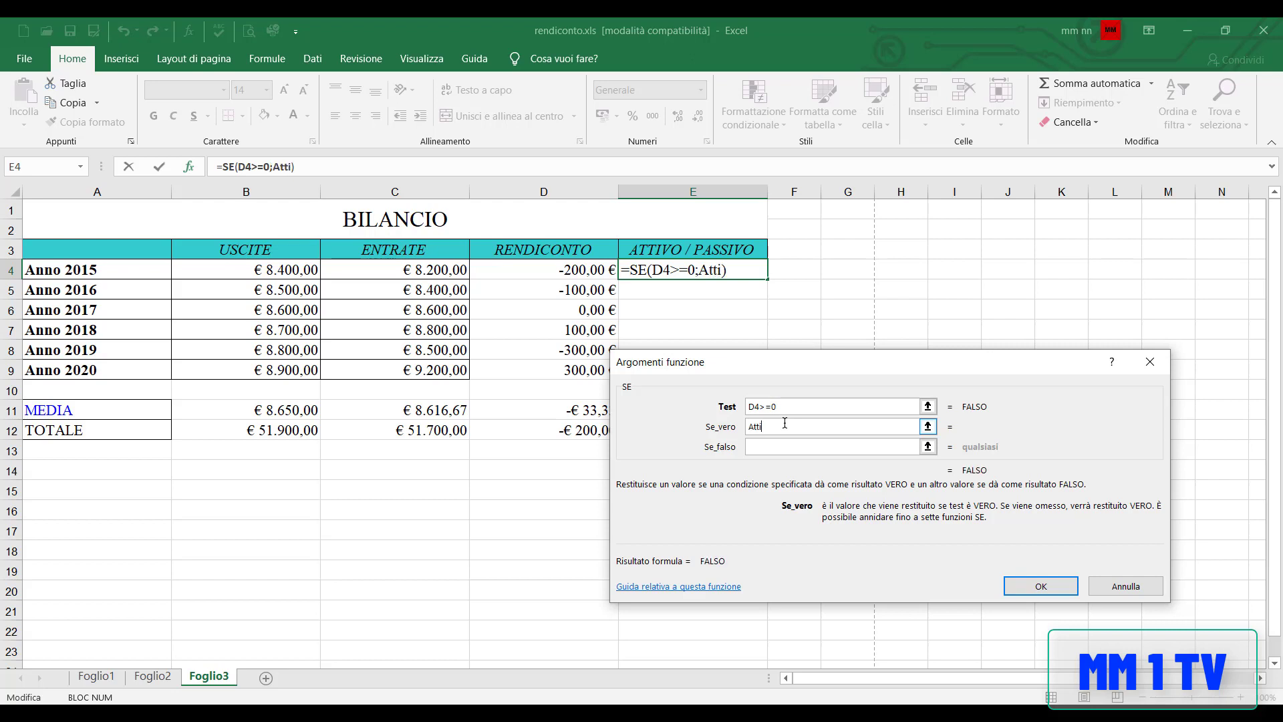
left_click(780, 440)
type("Pa")
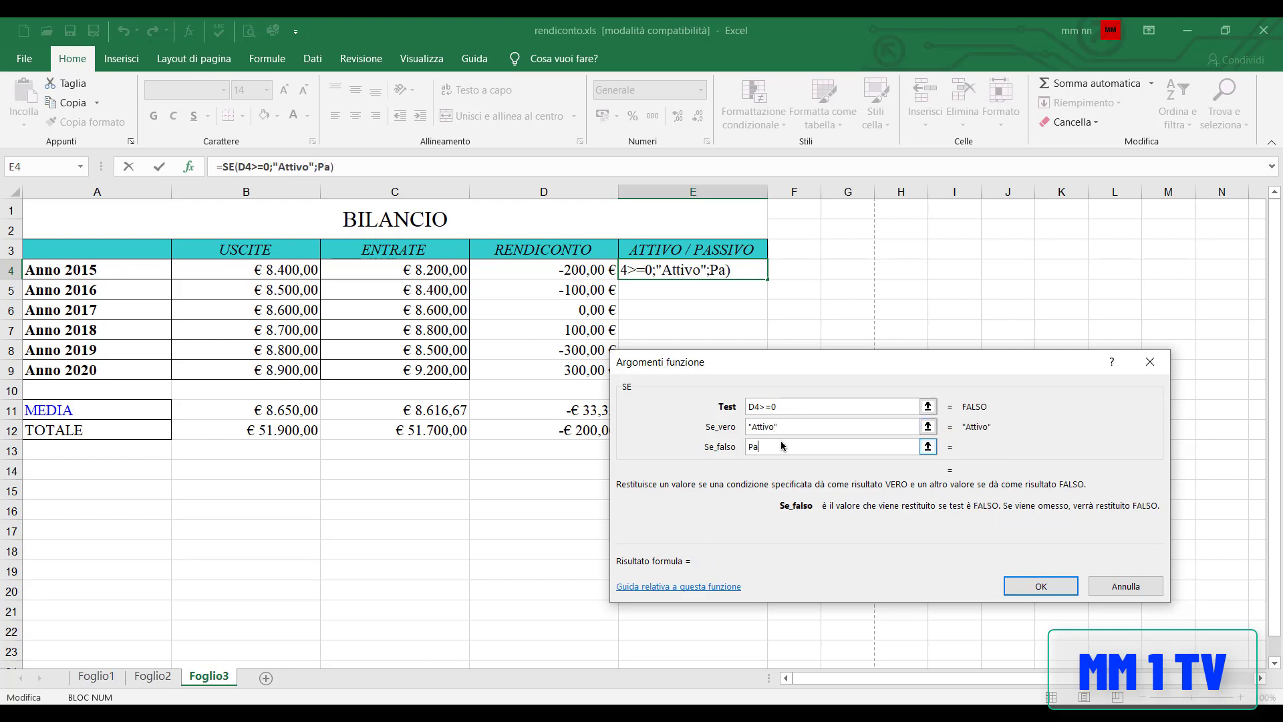
type("ssivo")
left_click(829, 407)
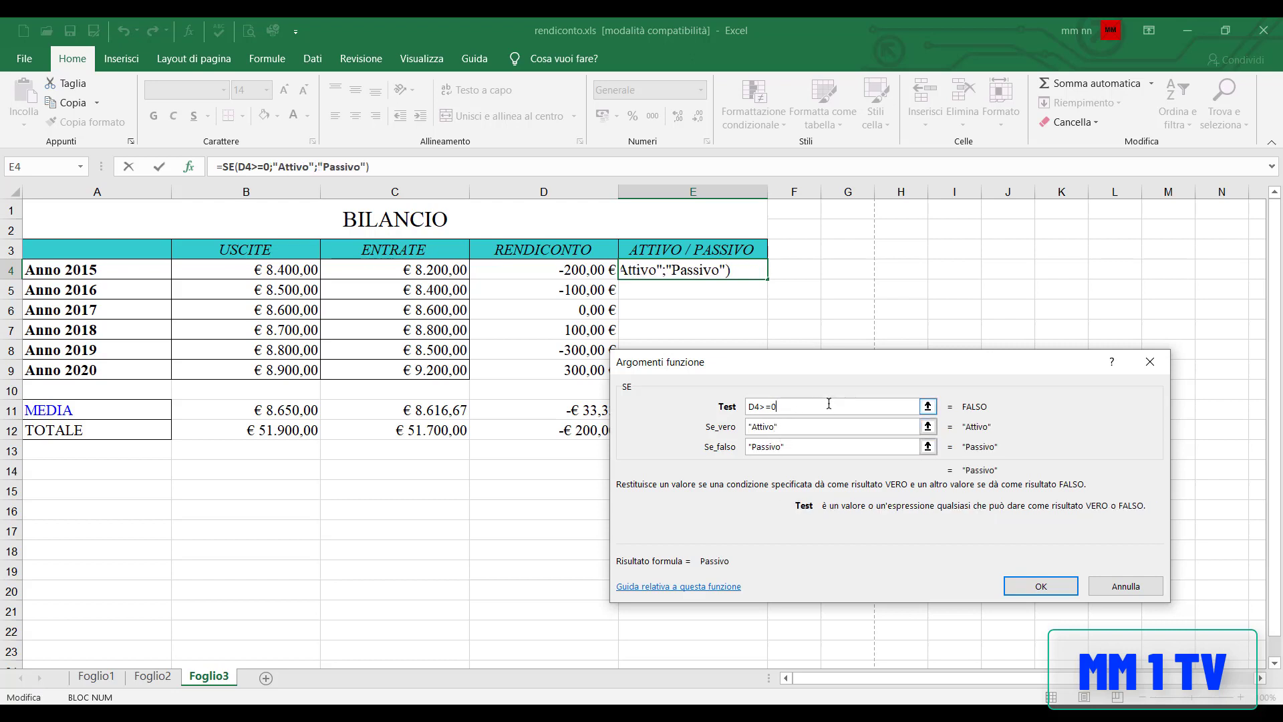
left_click(1018, 587)
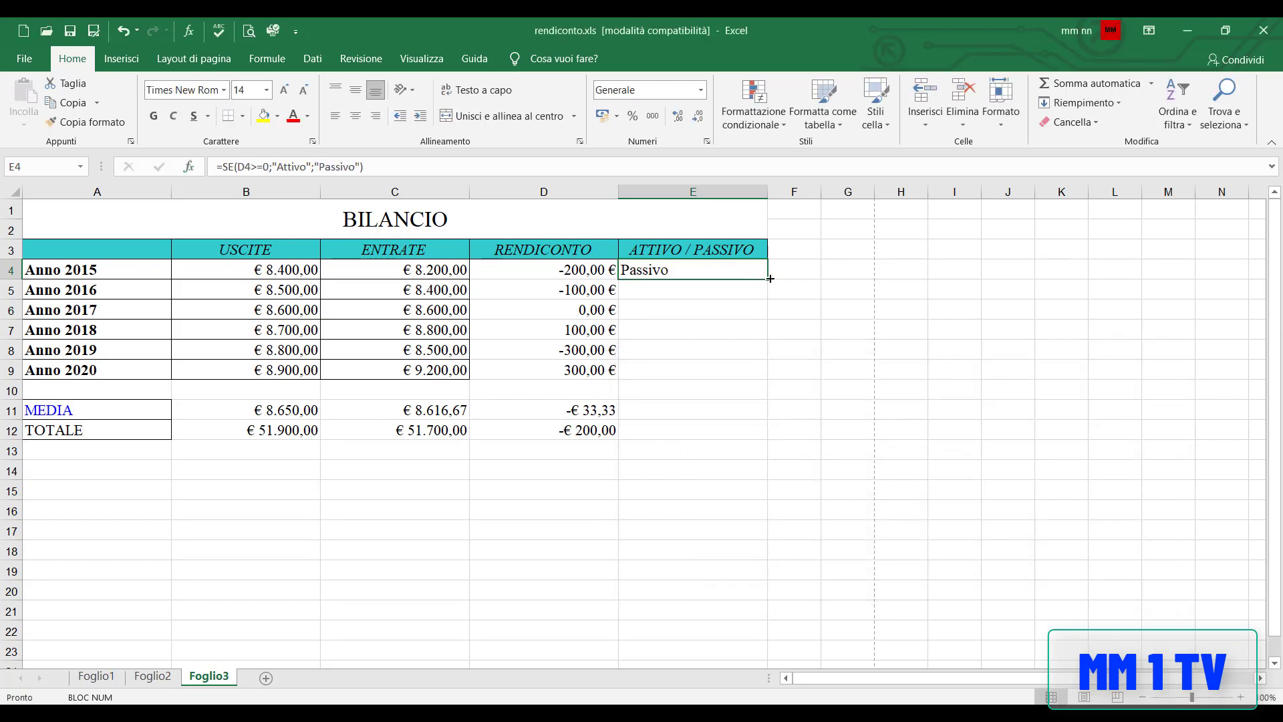
- Copy the E4 formula down through E12 and clear the result from cell E10
left_click_drag(770, 278, 755, 438)
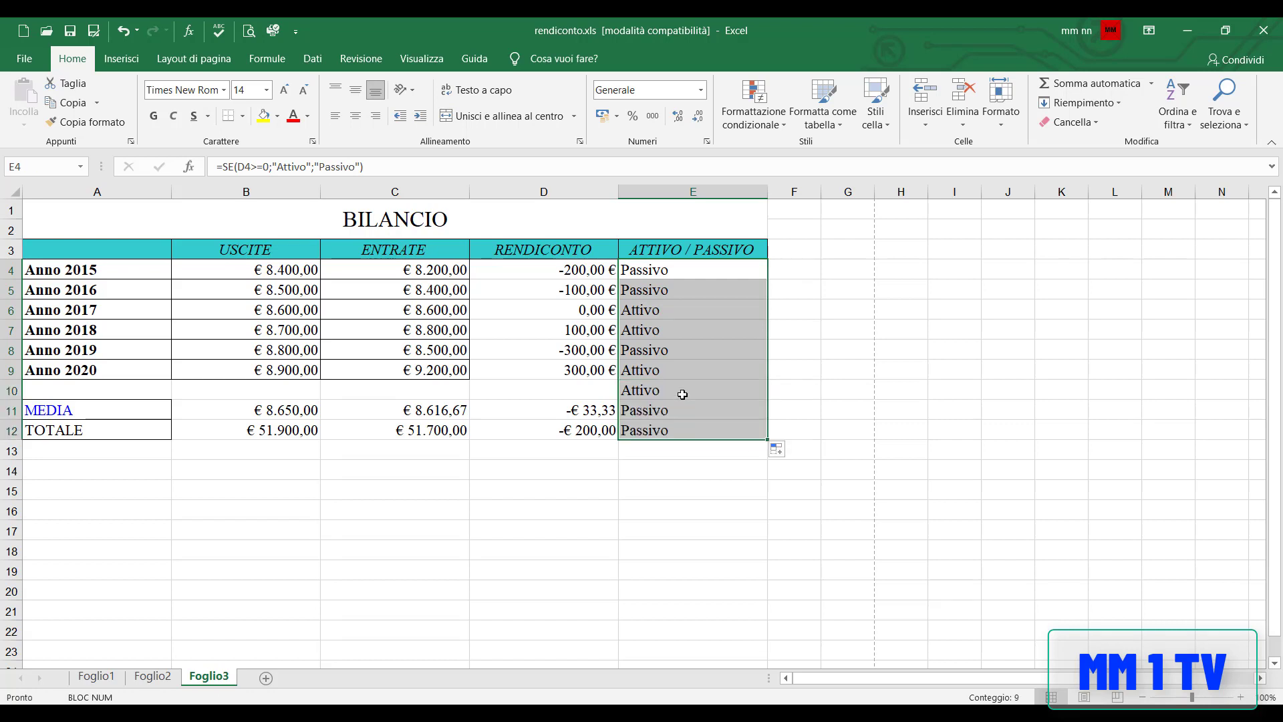
left_click(685, 388)
key("Delete")
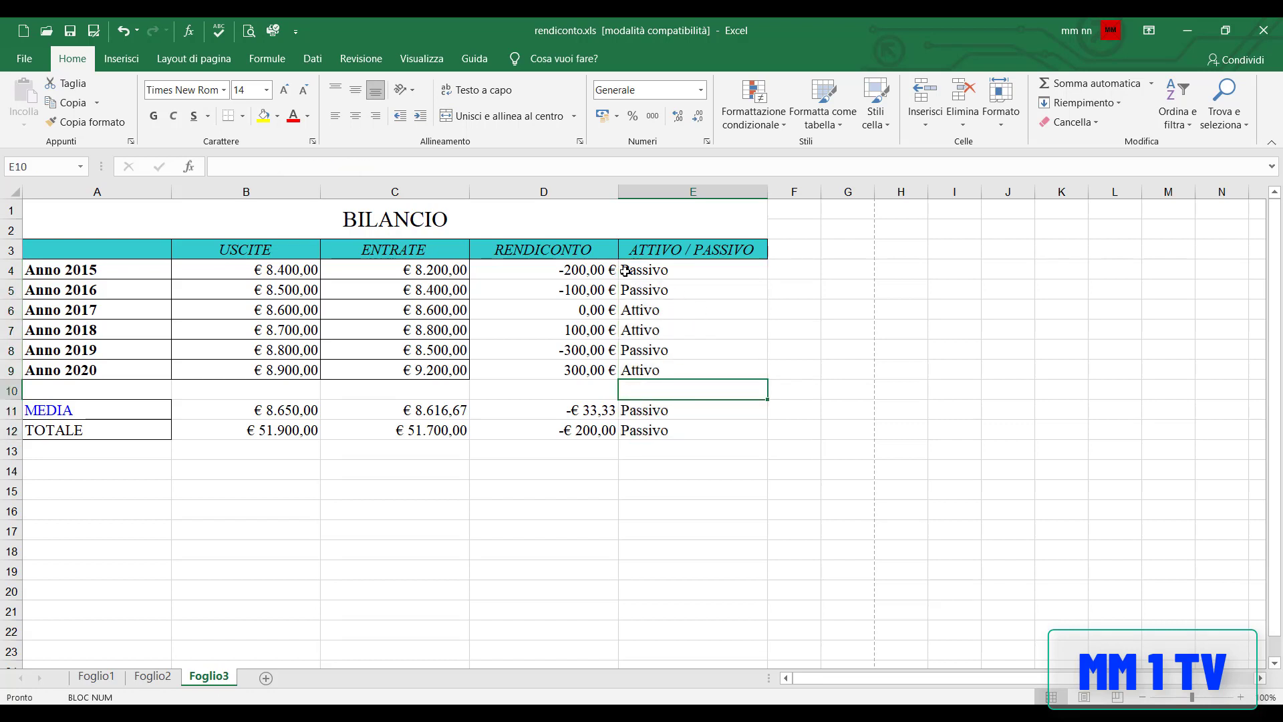
left_click(667, 271)
left_click(589, 268)
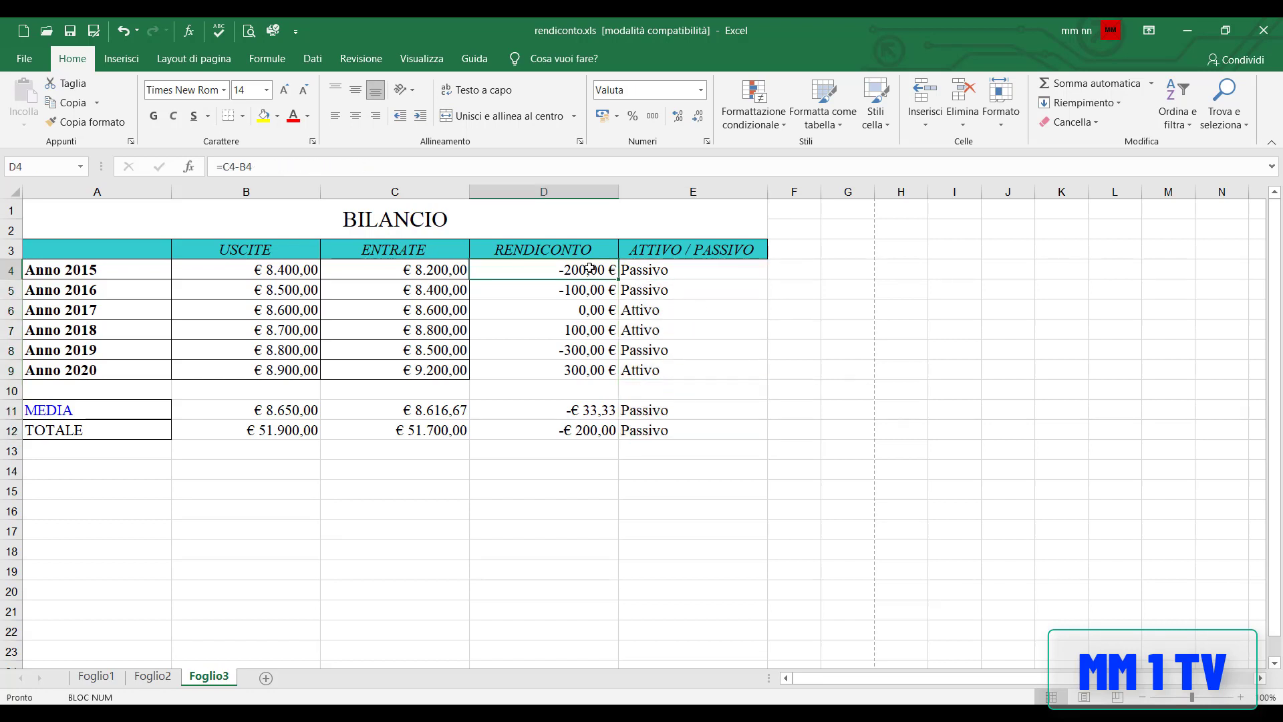
- Fill the MEDIA and TOTALE values in B11:D12 and the RENDICONTO values in D4:D9 with yellow
left_click_drag(264, 414, 508, 431)
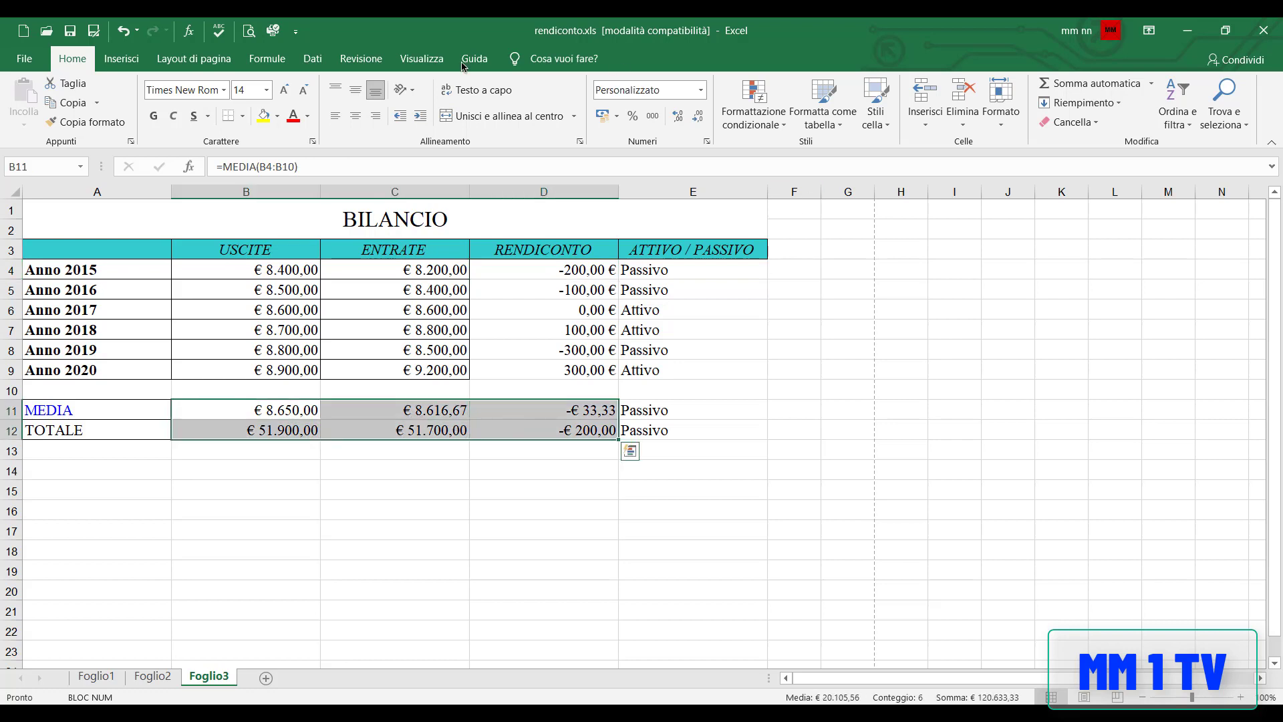
left_click(264, 116)
left_click_drag(588, 267, 588, 371)
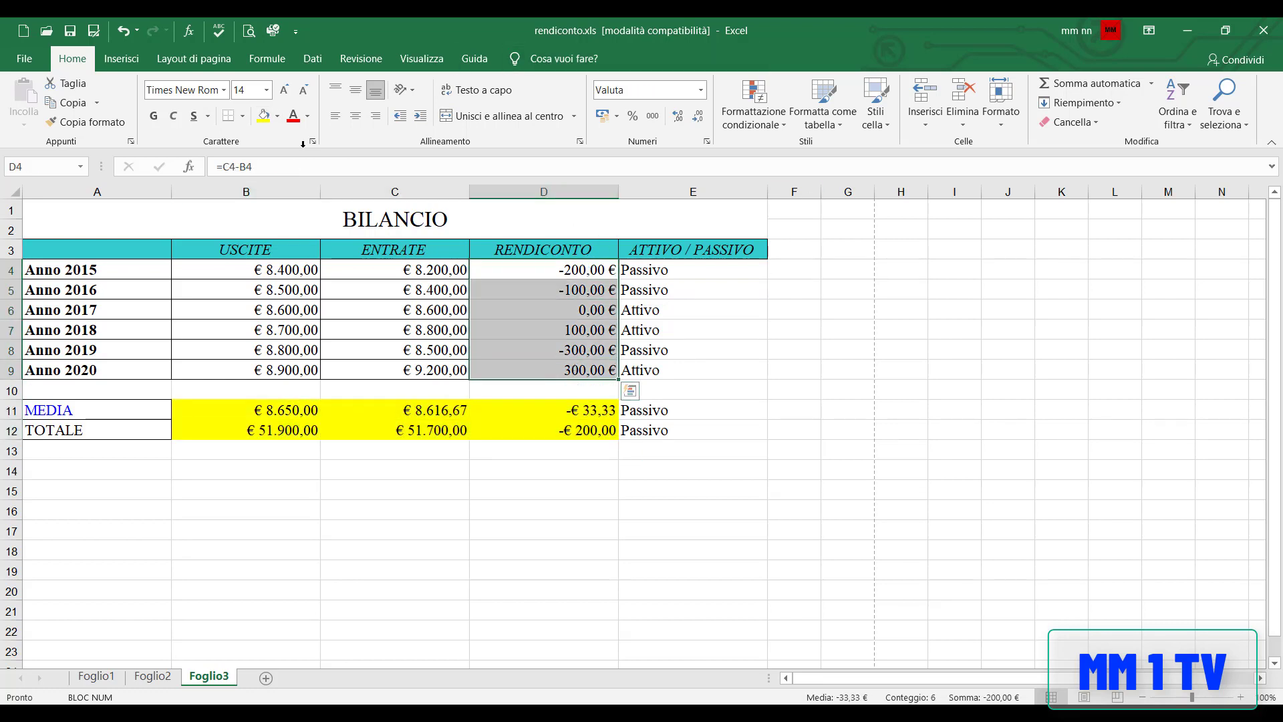
left_click(266, 117)
- Create a conditional formatting rule on E4:E12 for cells whose specific text contains Attivo
left_click_drag(683, 262, 706, 399)
left_click(754, 100)
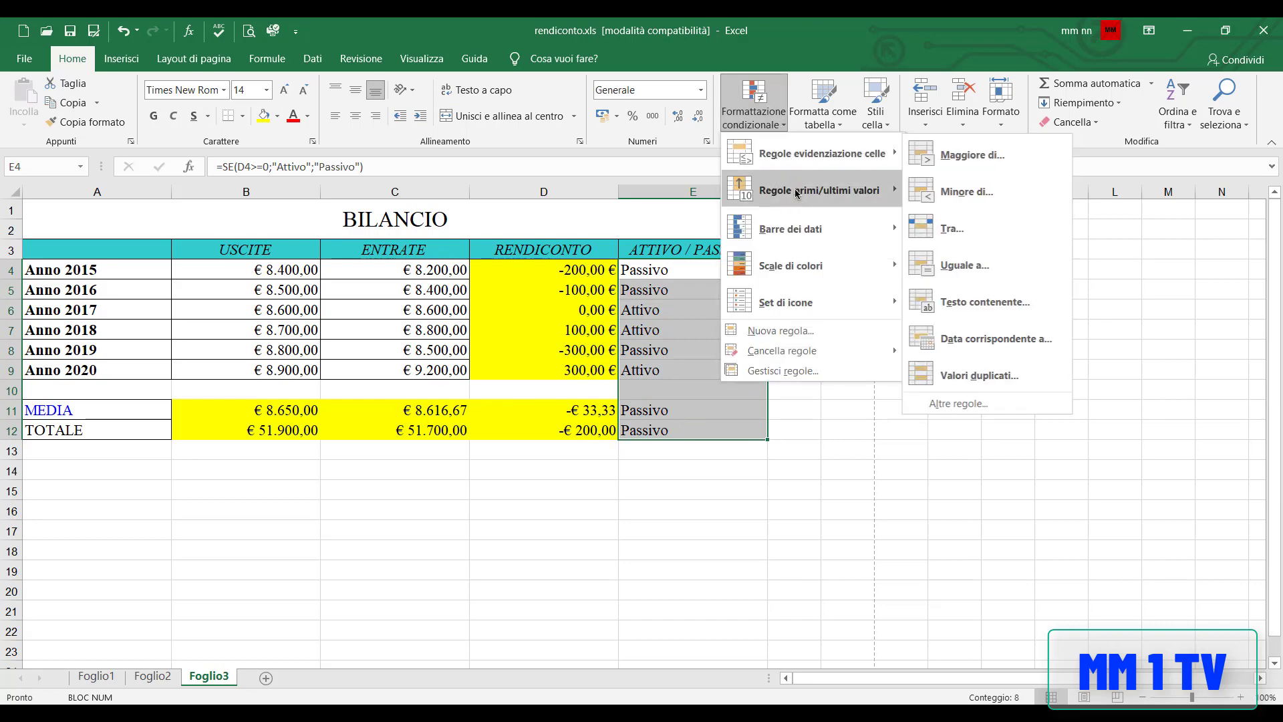
left_click(775, 330)
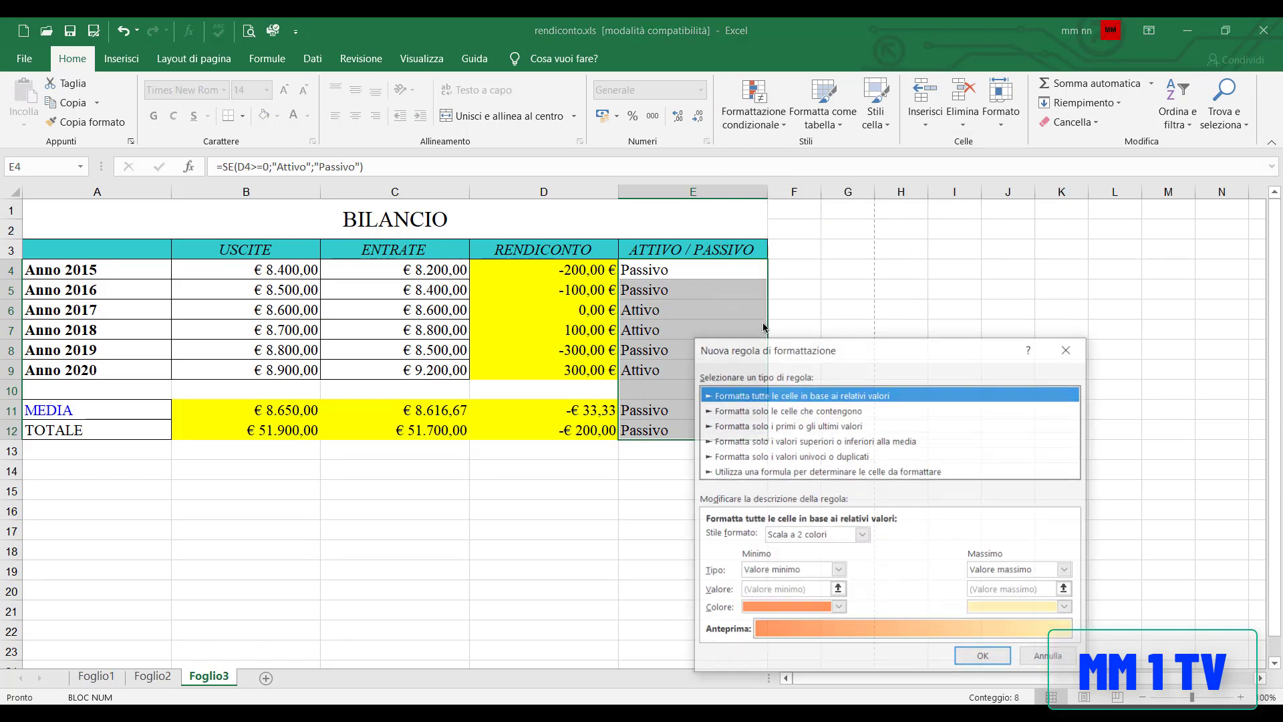
left_click(798, 411)
left_click_drag(849, 349, 899, 234)
left_click(855, 422)
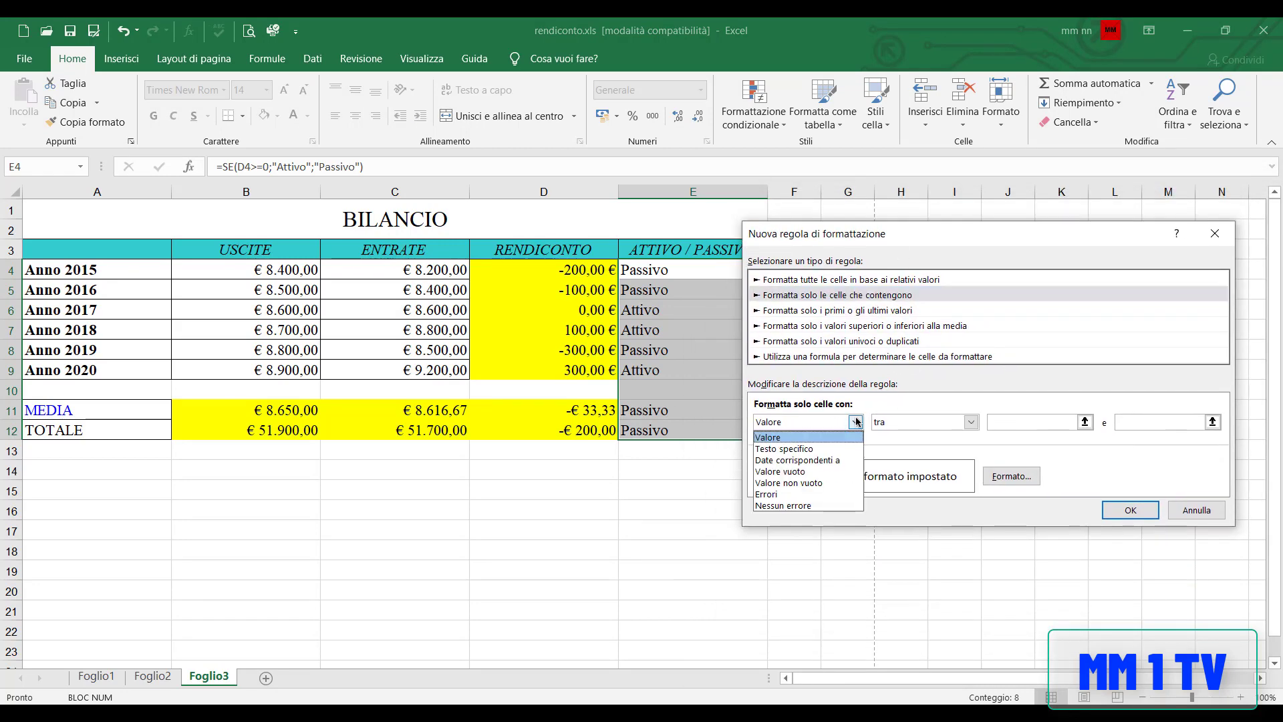
left_click(822, 450)
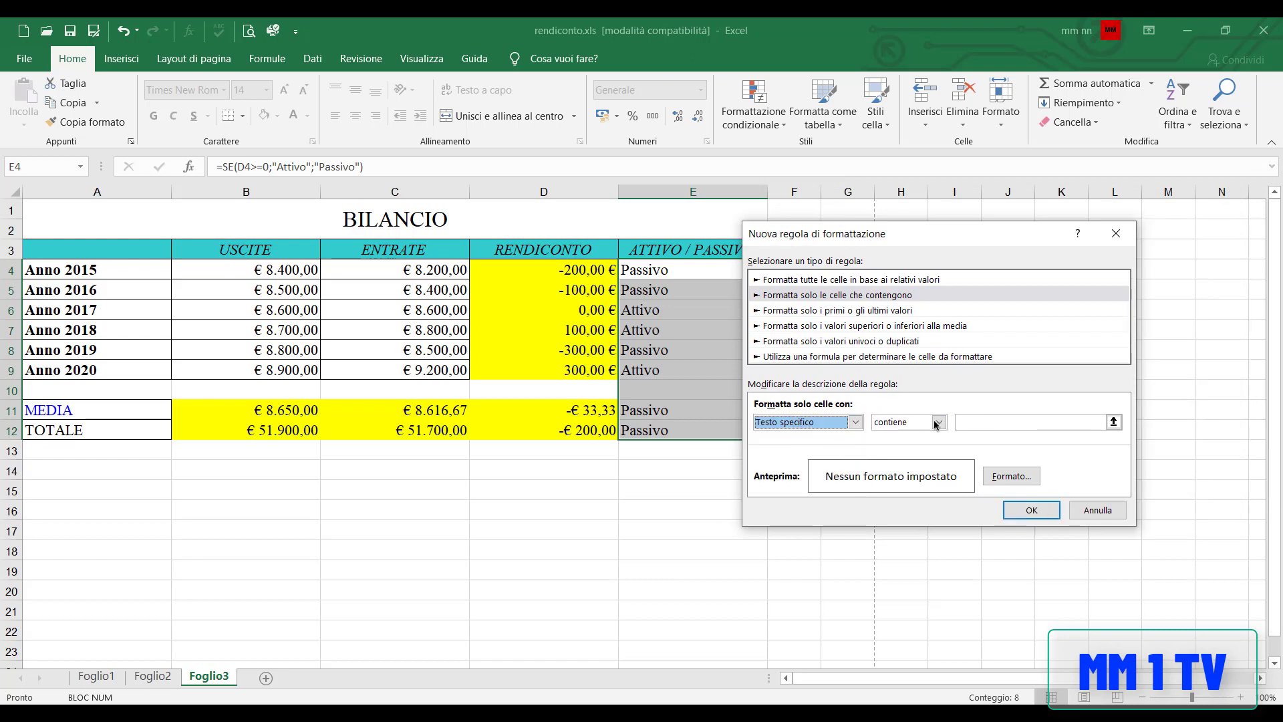
left_click(938, 422)
left_click(892, 438)
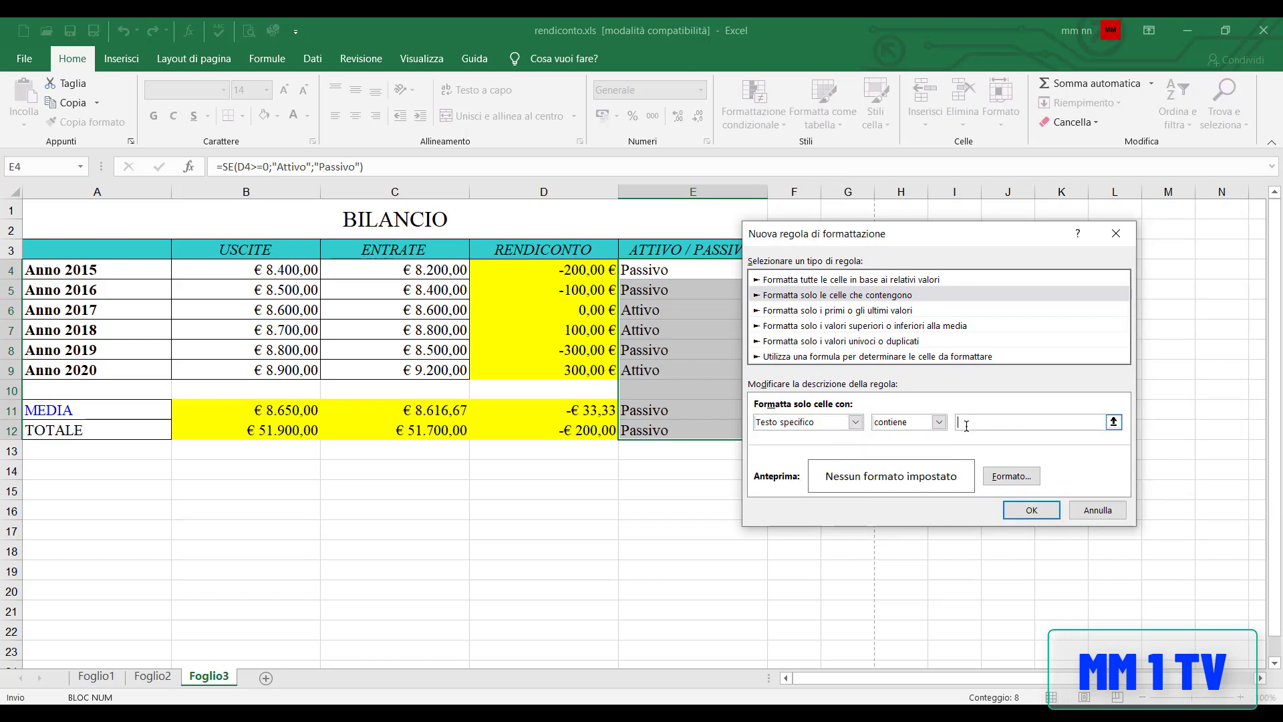
type("Attivo")
- Give the Attivo rule a green fill and apply it
left_click(1011, 476)
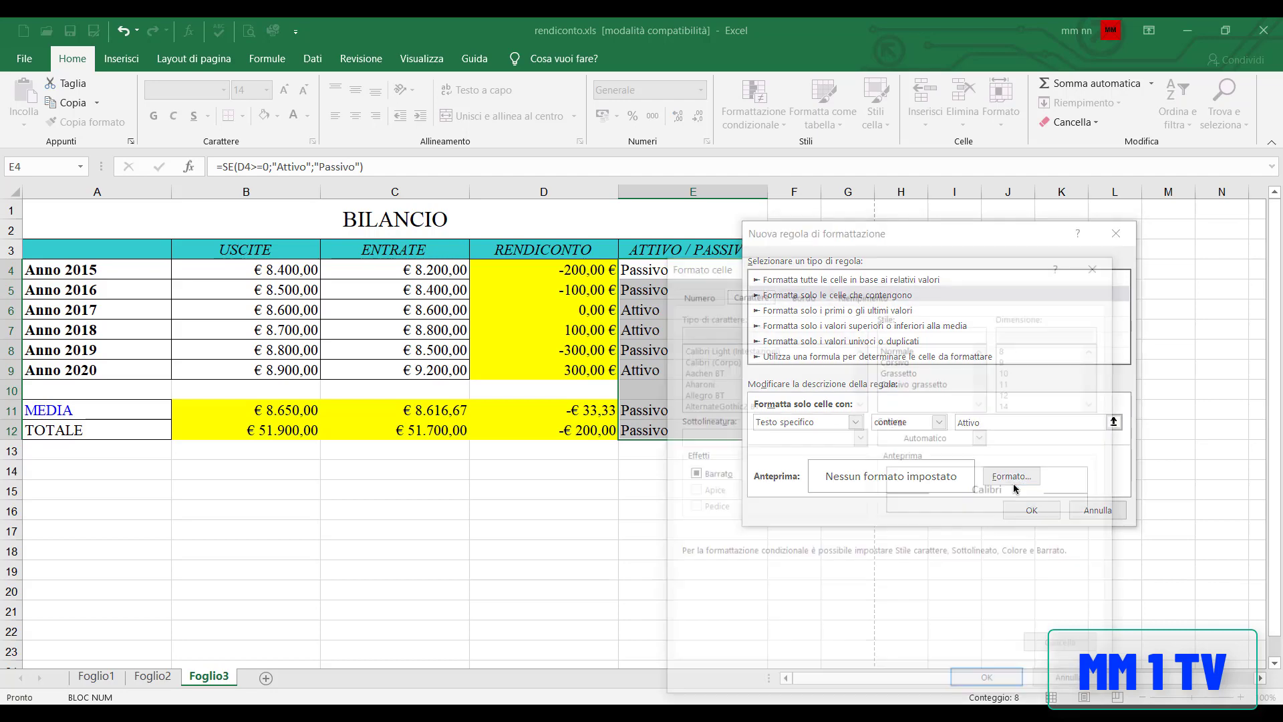
left_click(869, 292)
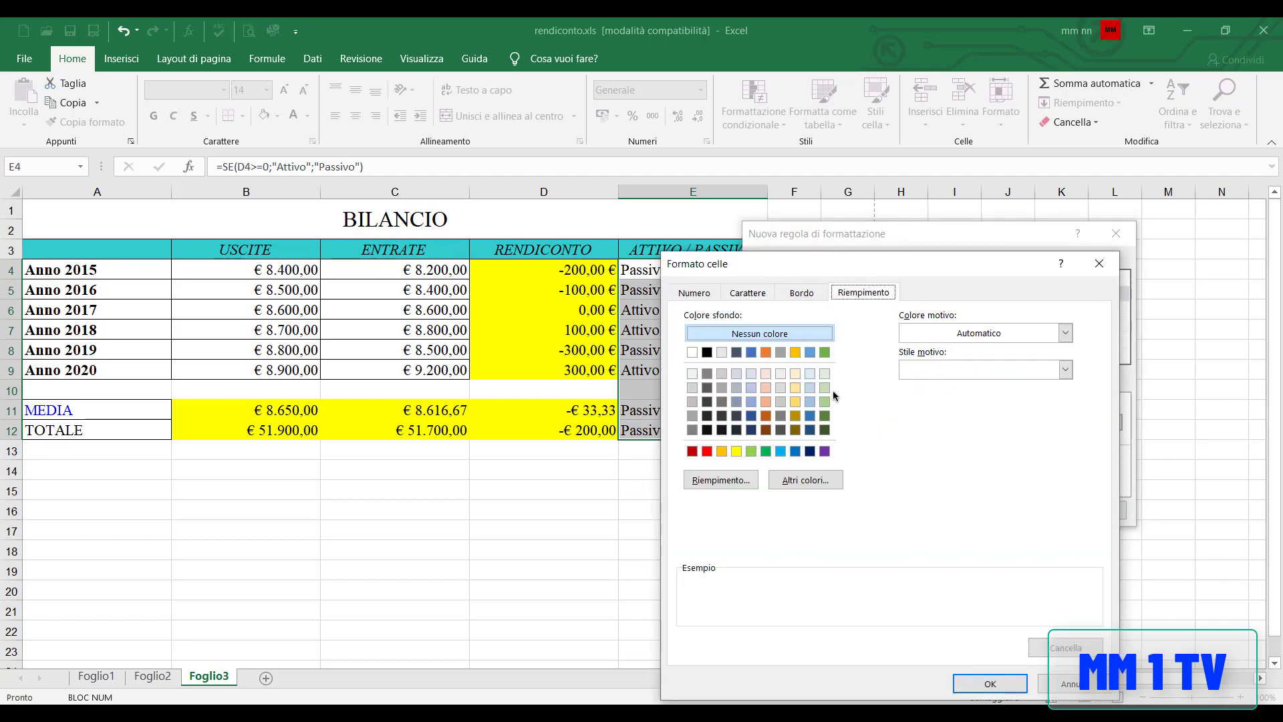
left_click(766, 451)
left_click(991, 683)
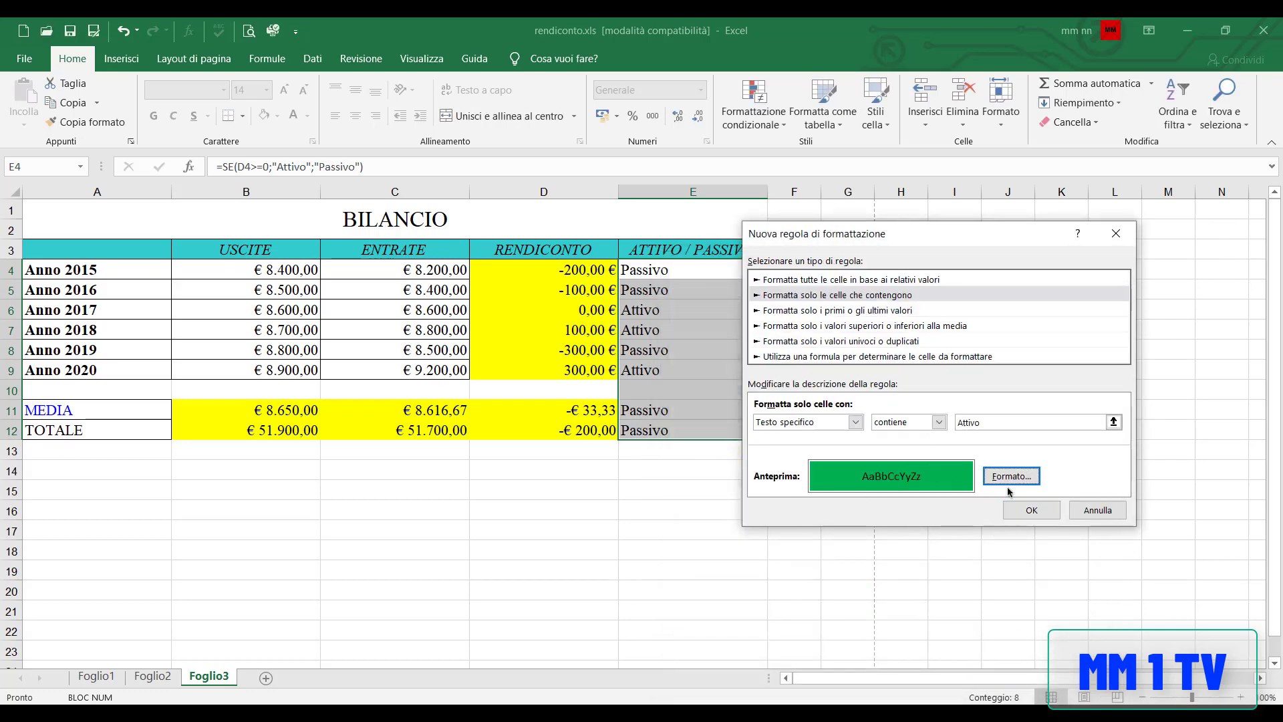
left_click(1031, 510)
- Create a second conditional formatting rule on E4:E12 for cells whose specific text contains Passivo
left_click(781, 125)
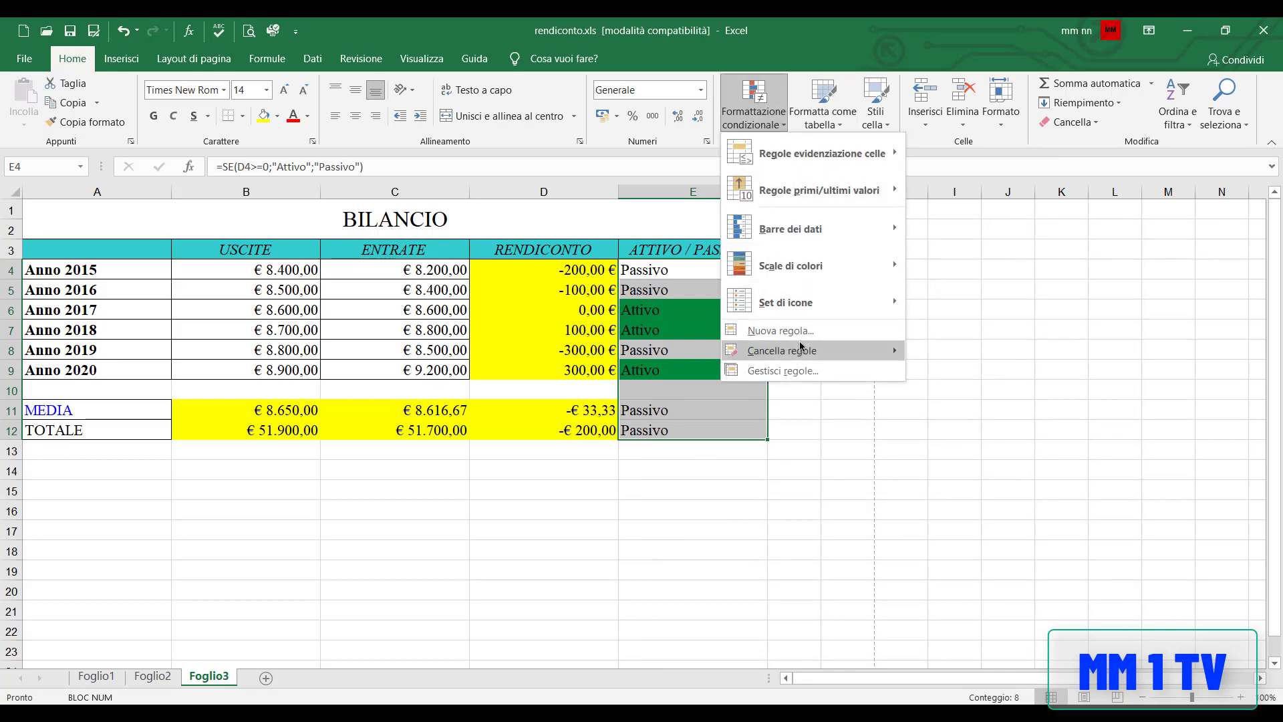
left_click(806, 331)
left_click_drag(862, 218, 922, 220)
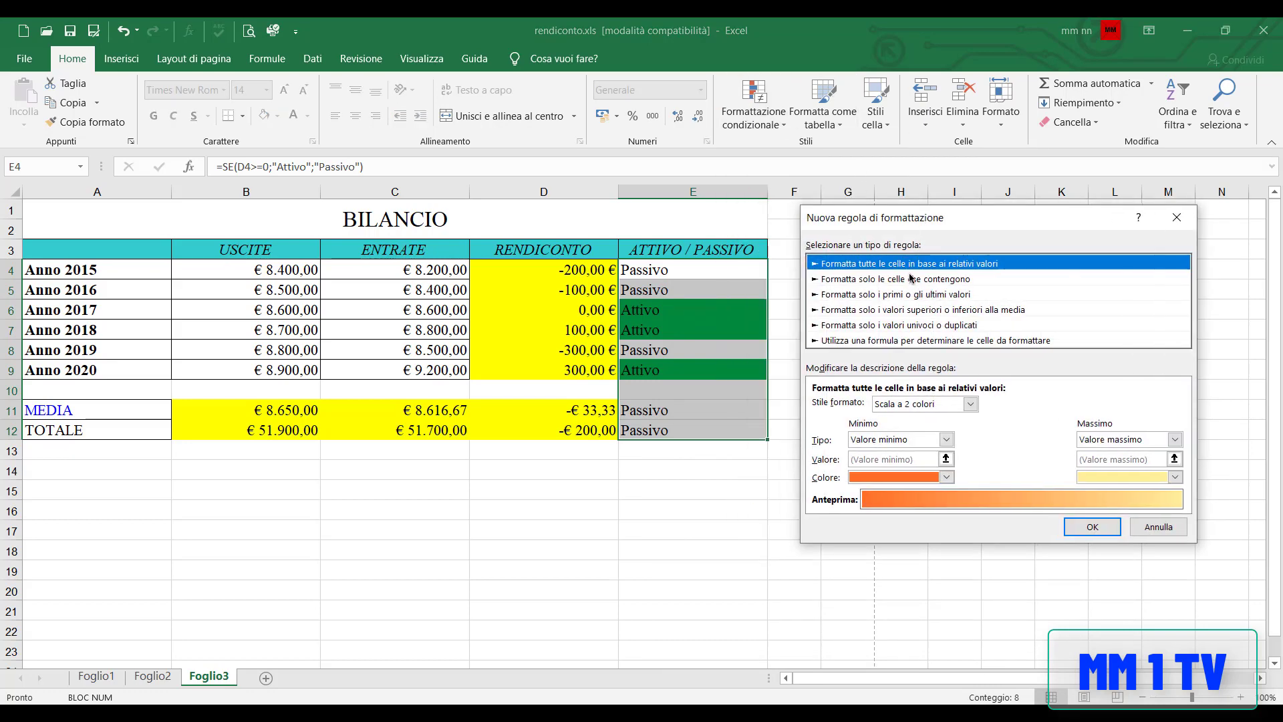
left_click(913, 279)
left_click(895, 405)
left_click(862, 431)
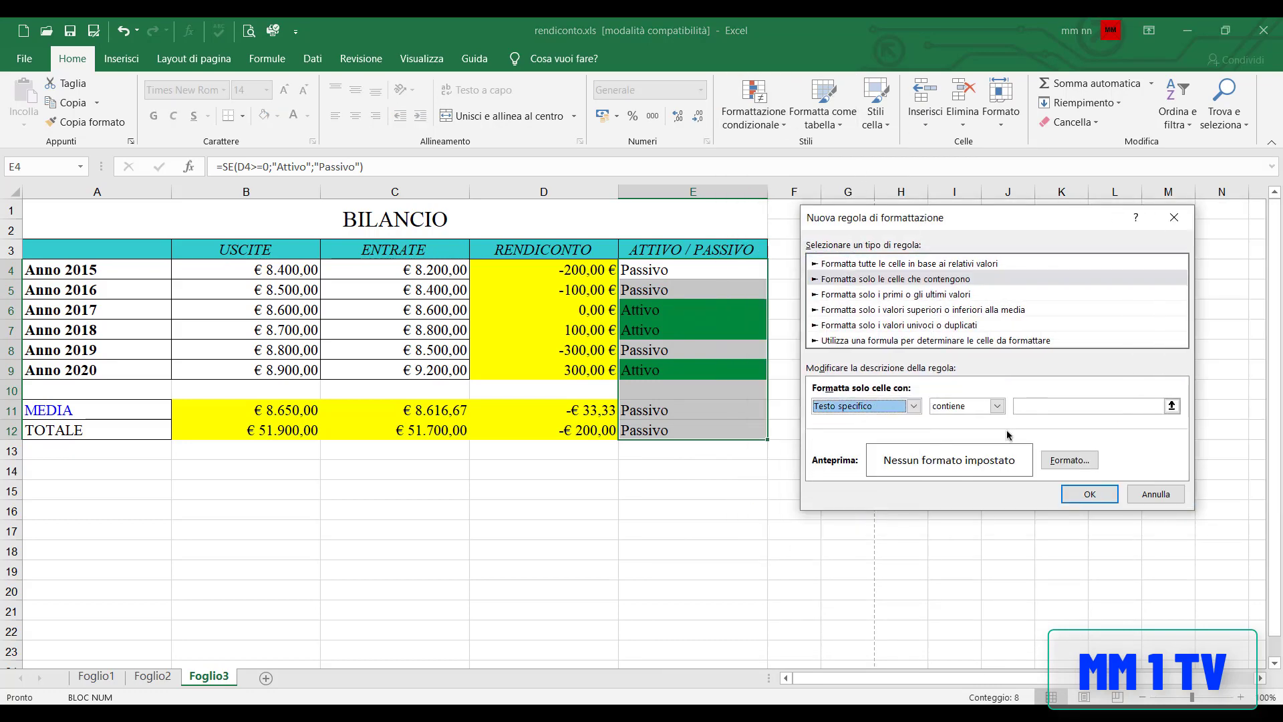
left_click(1084, 407)
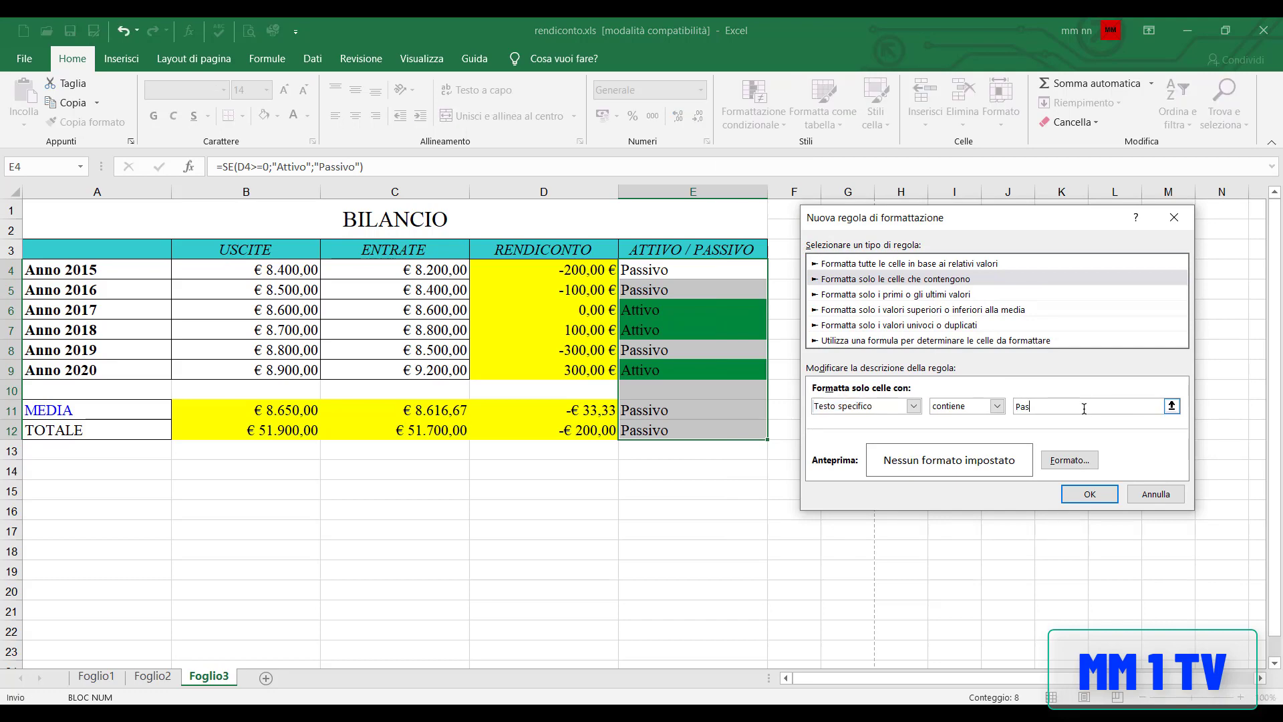
- Give the Passivo rule a red fill, apply it and deselect the range
left_click(1070, 459)
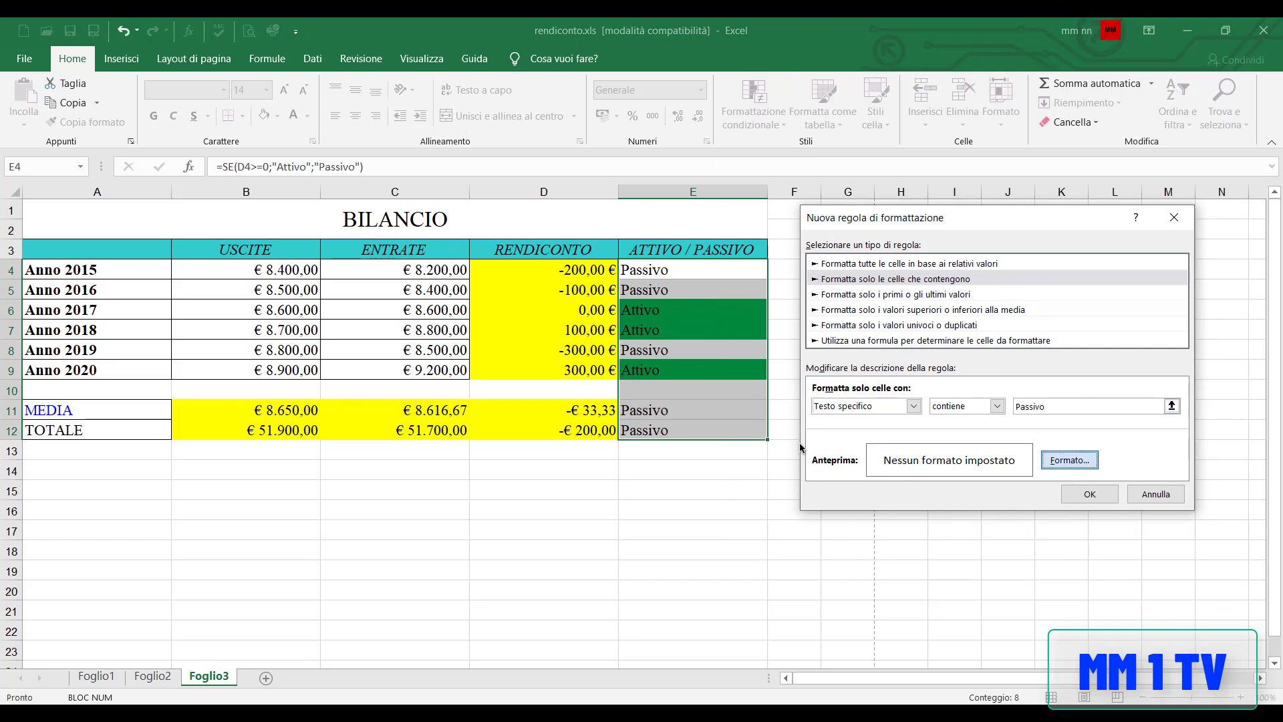
left_click(755, 320)
left_click(1040, 554)
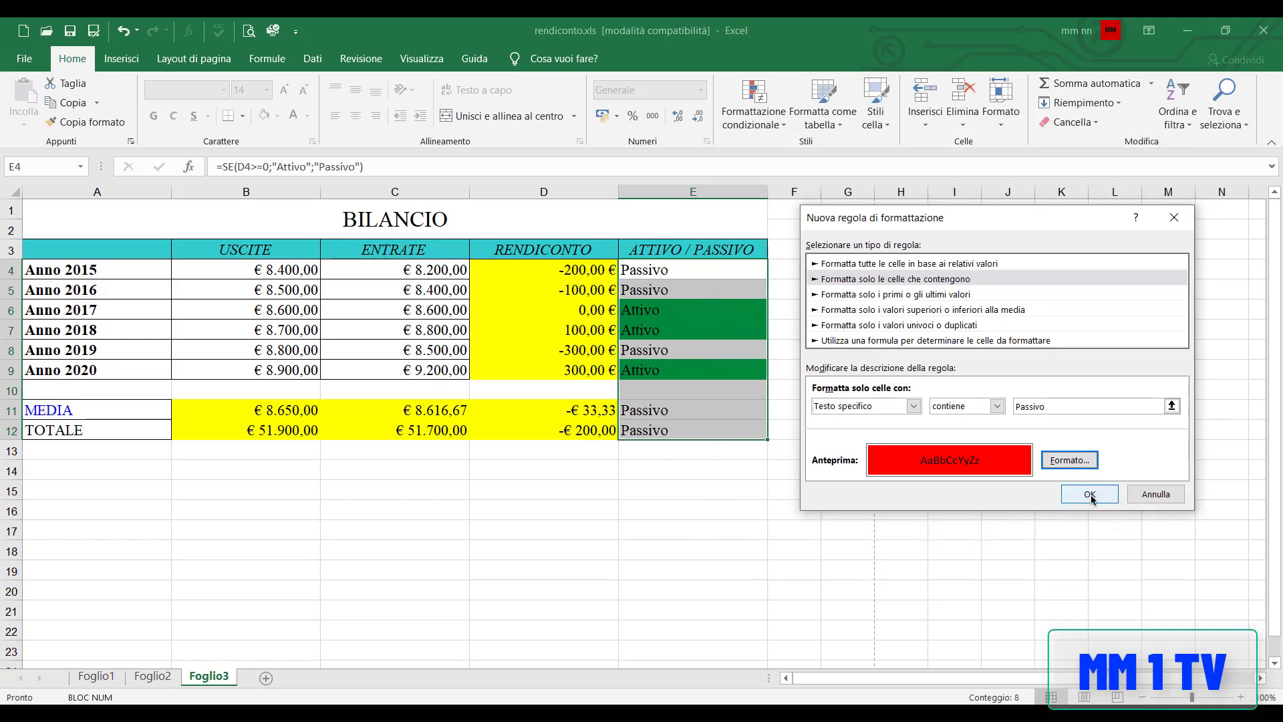
left_click(1090, 494)
left_click(516, 565)
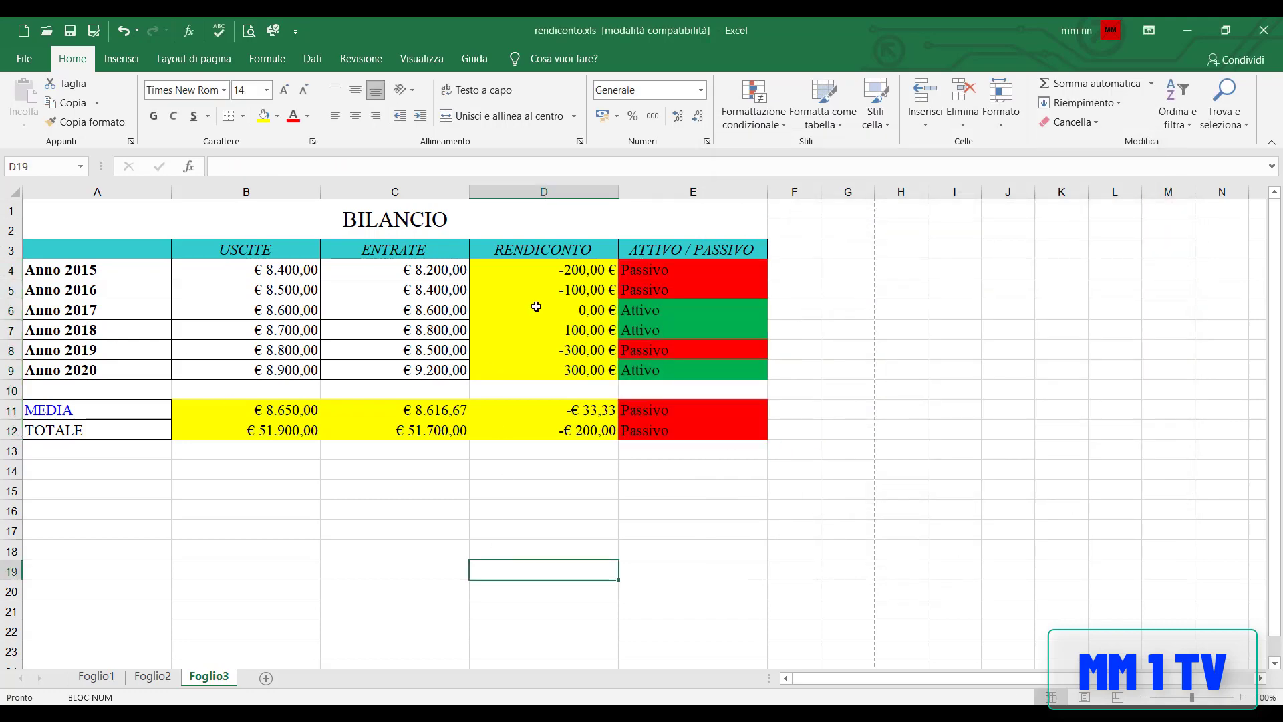
- Add a right border to E10 and a left border to A10
left_click(716, 384)
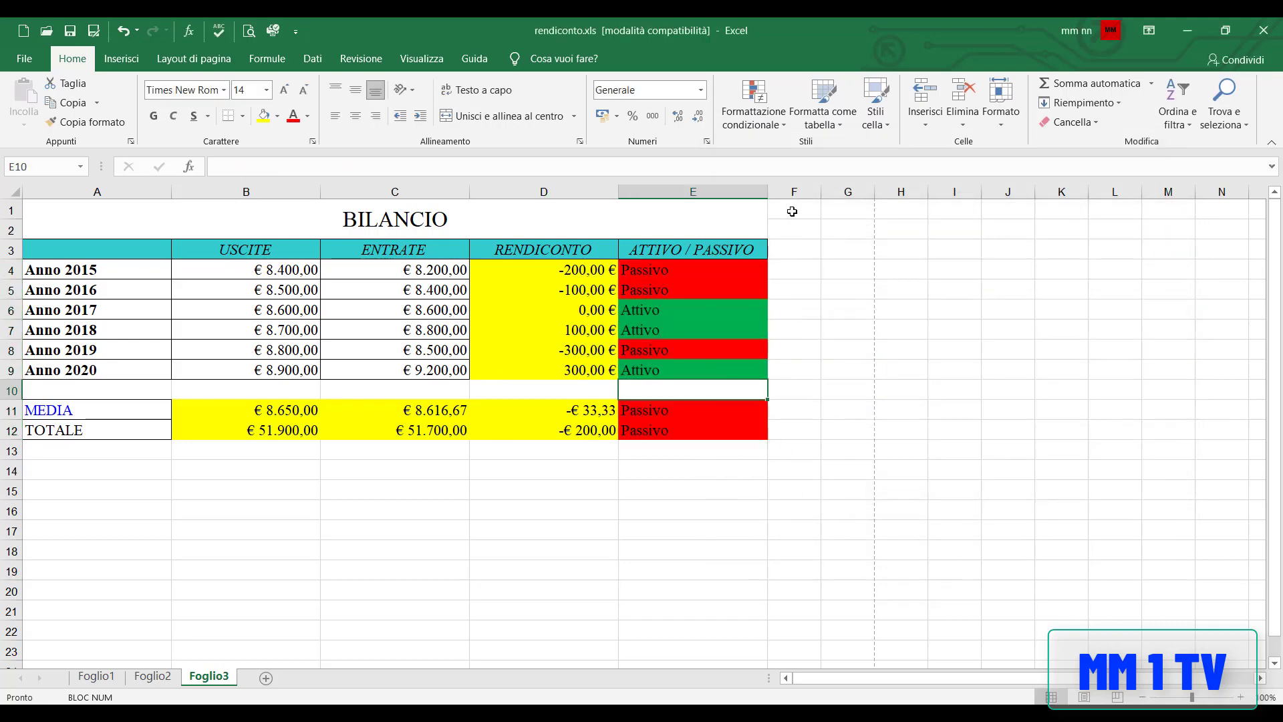
left_click(242, 117)
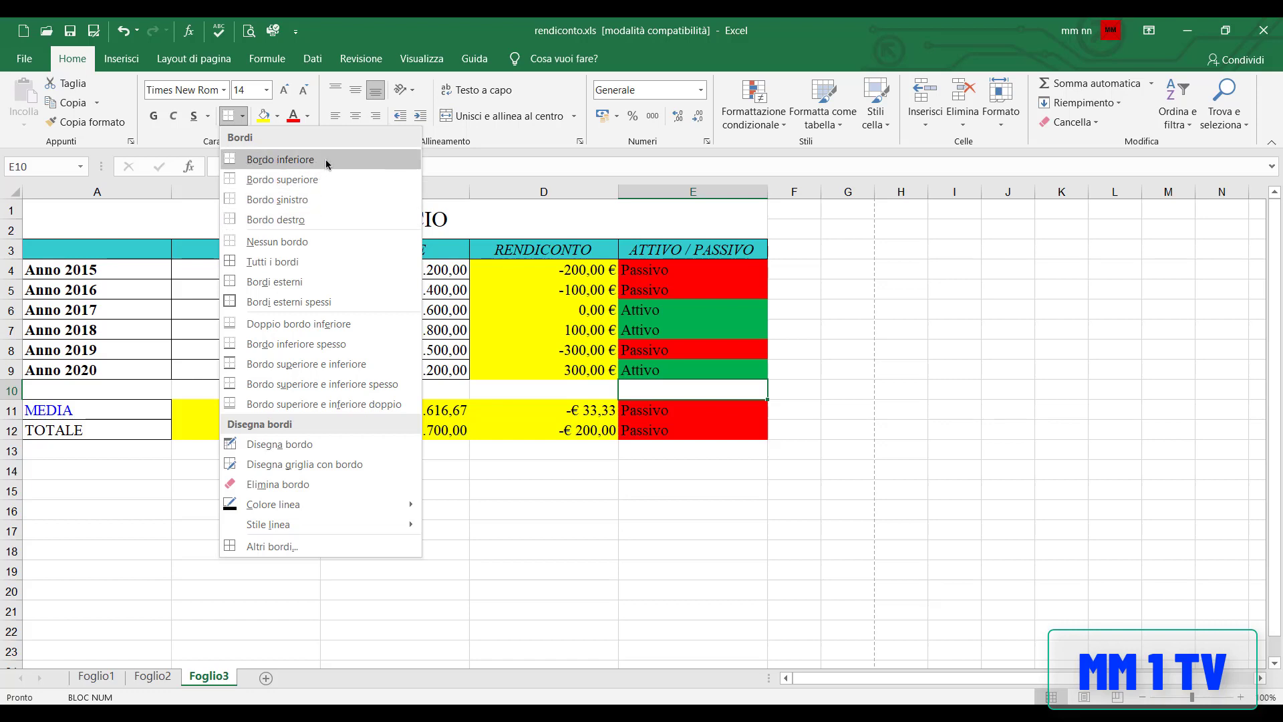
left_click(305, 220)
left_click(70, 385)
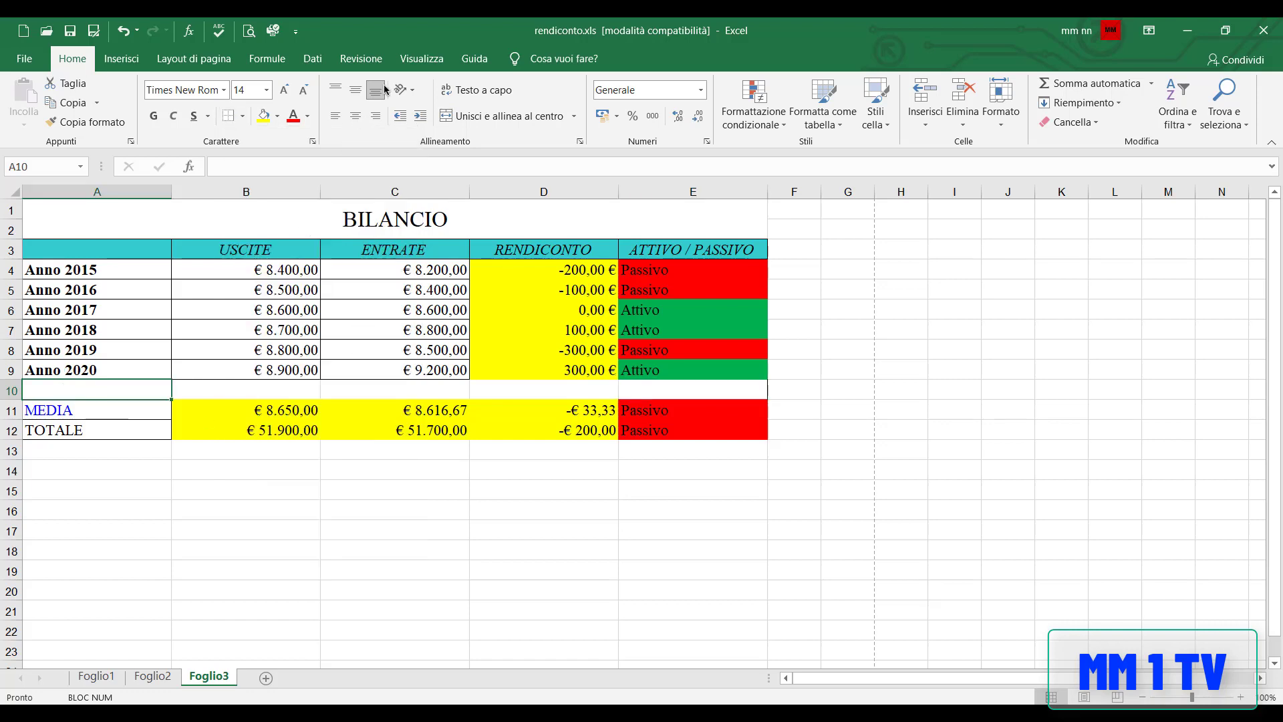
left_click(242, 117)
left_click(249, 262)
left_click(87, 491)
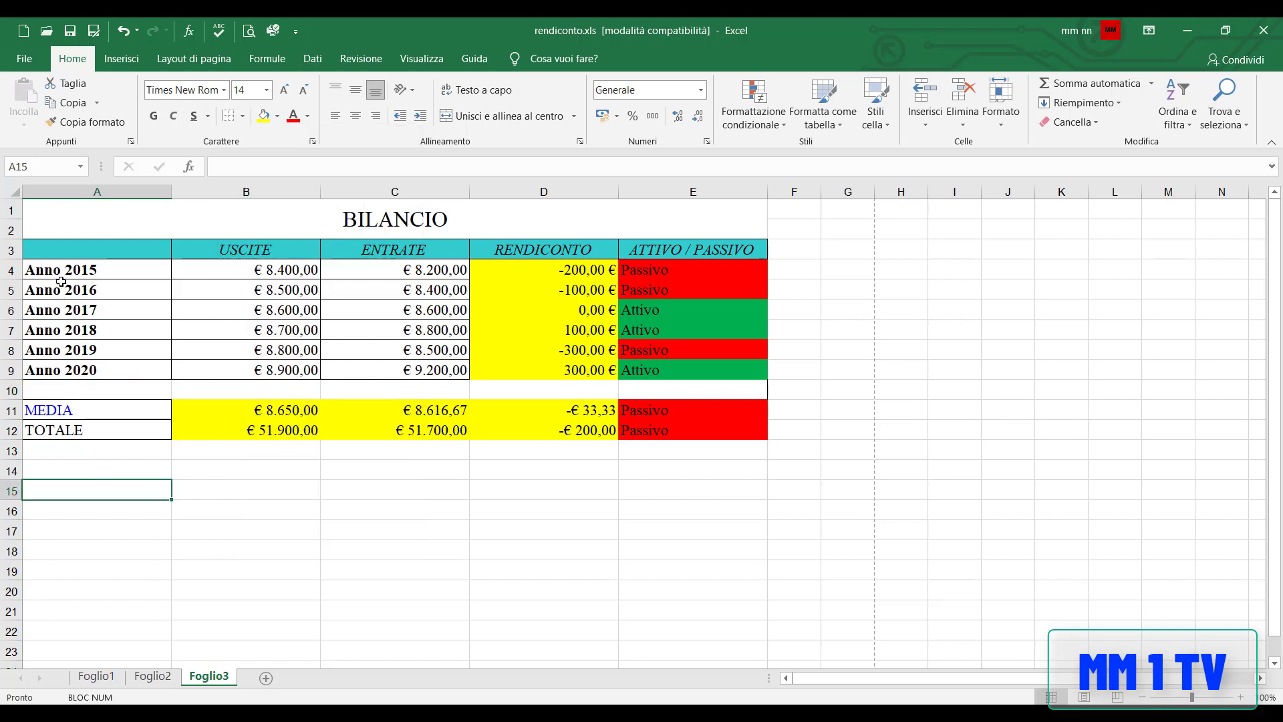
- Apply all borders to A4:E9 and to the MEDIA and TOTALE rows in A11:E12
left_click_drag(61, 268, 686, 366)
left_click(686, 365)
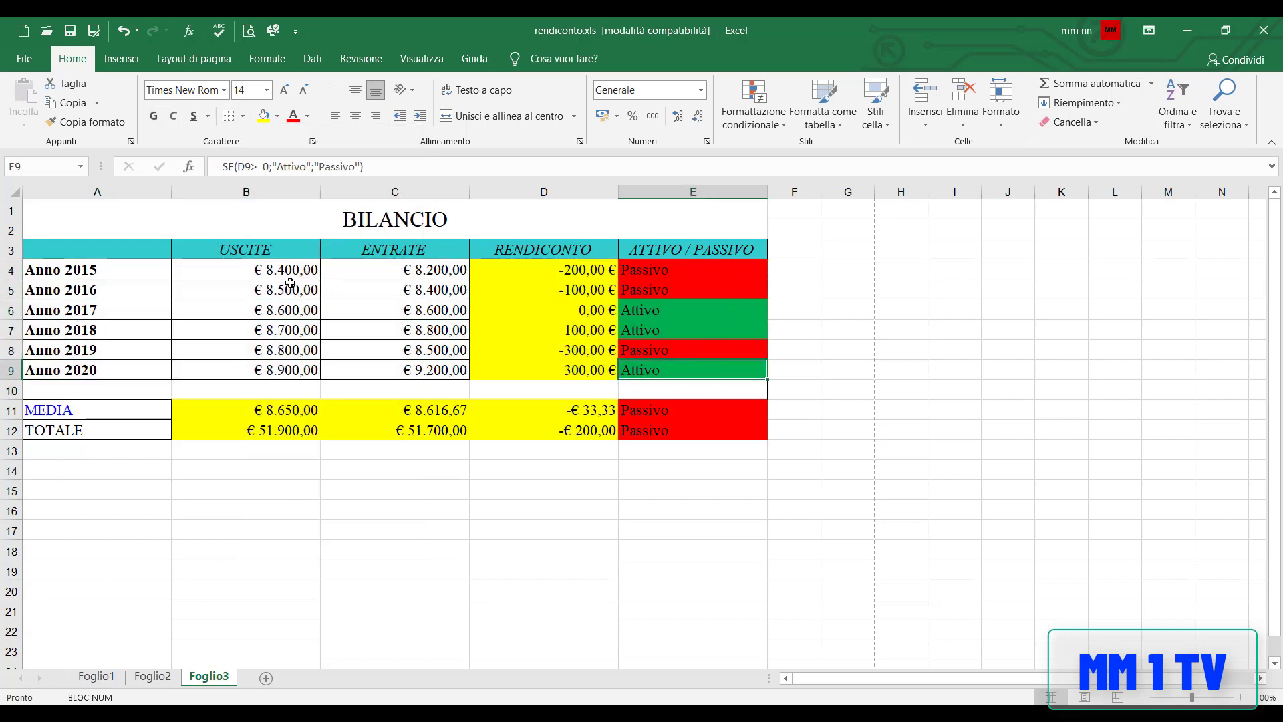
left_click_drag(67, 269, 735, 369)
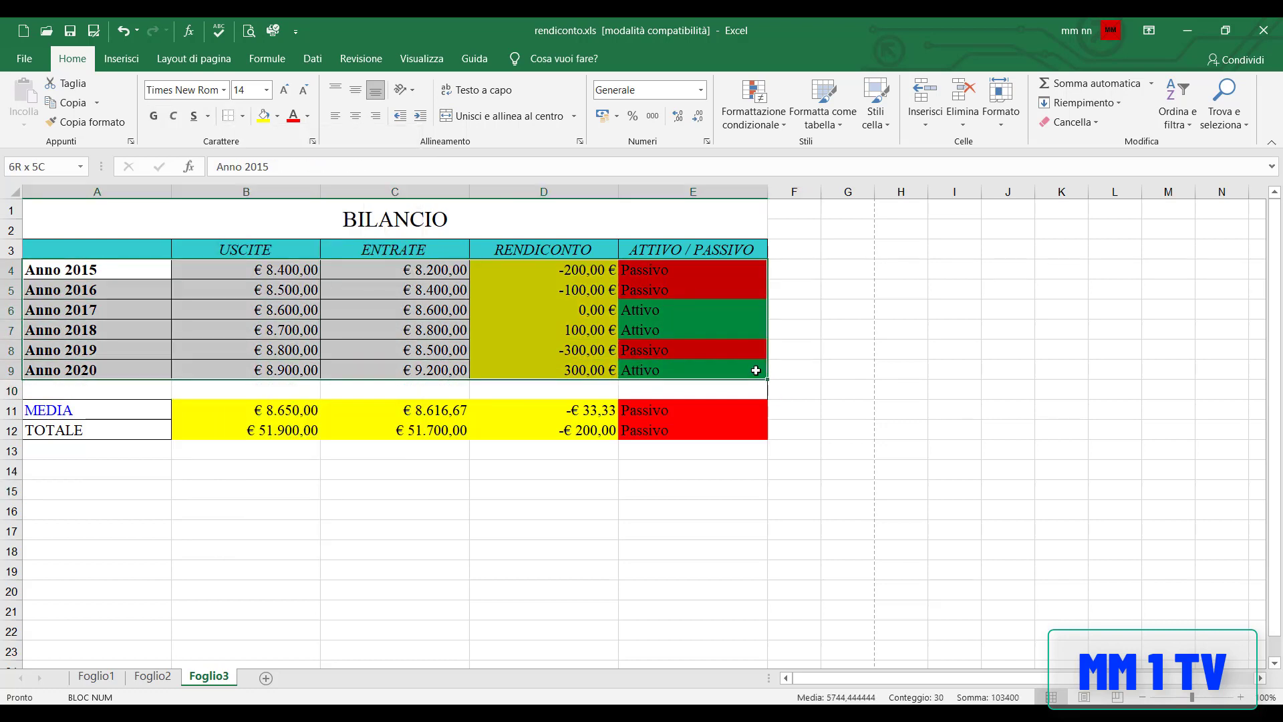
left_click(244, 117)
left_click(280, 268)
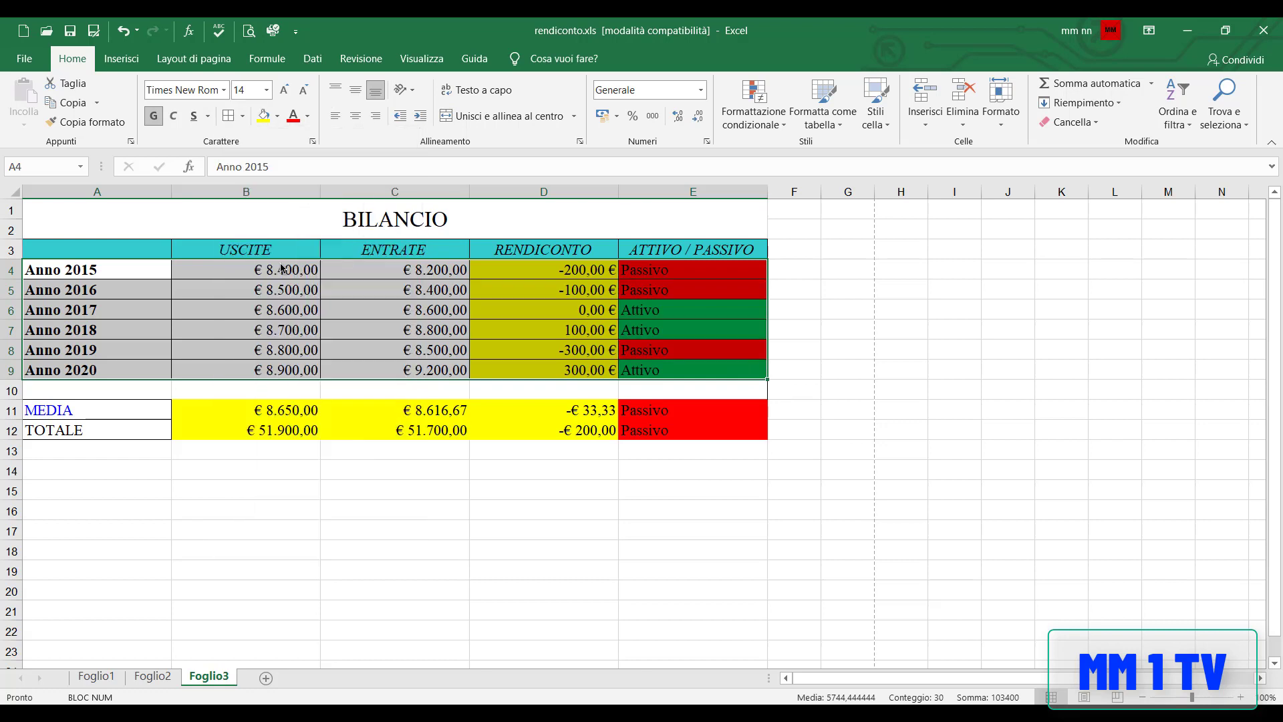
left_click_drag(51, 410, 668, 431)
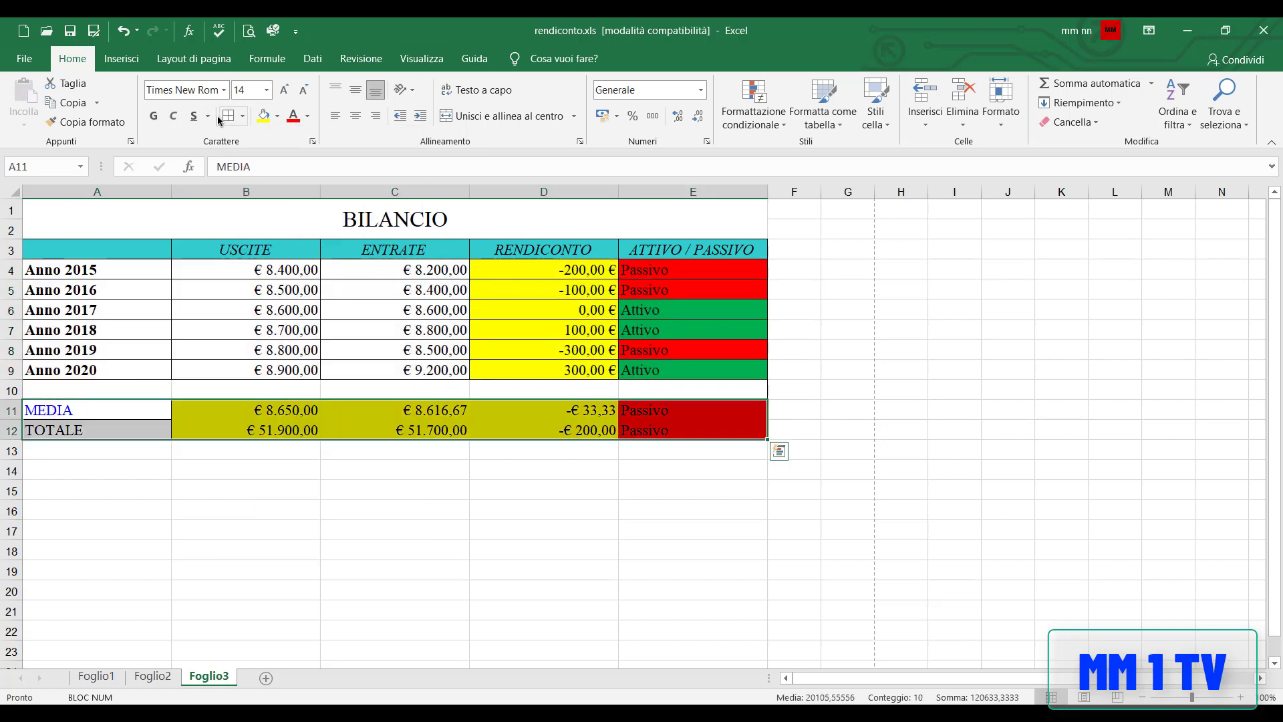
left_click(288, 468)
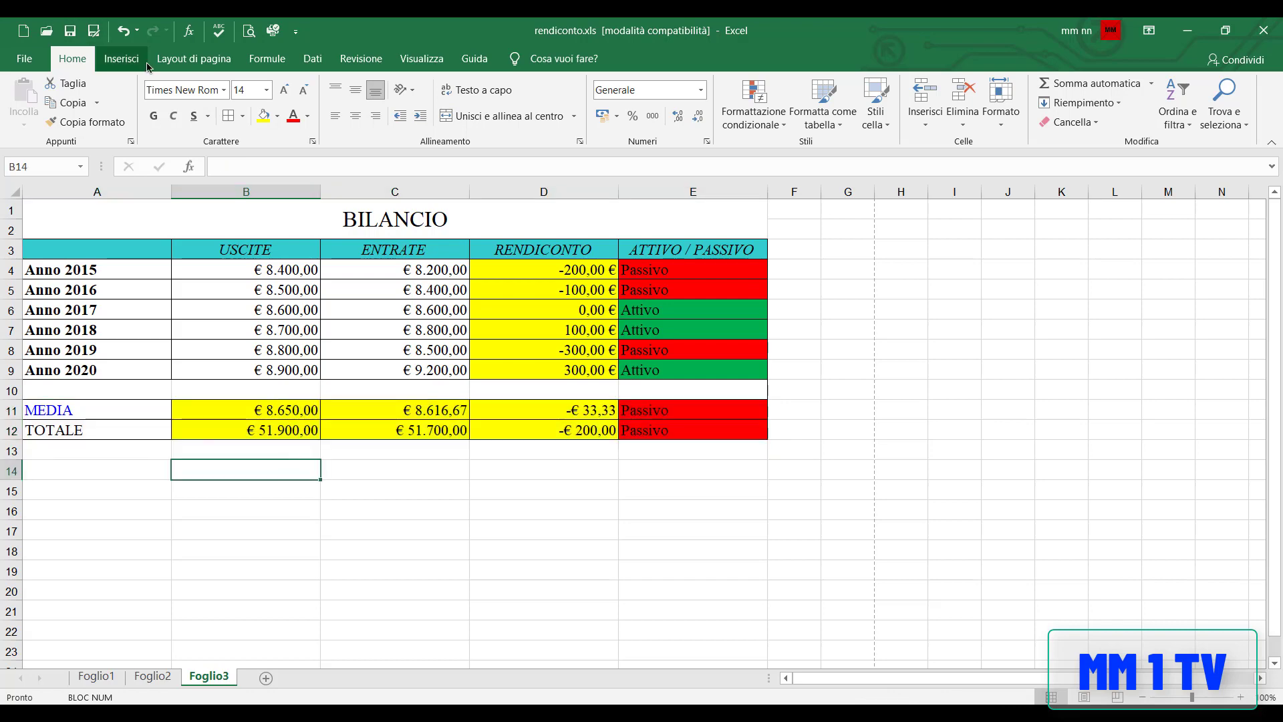
- Check the bordered BILANCIO table in the print preview
left_click(249, 30)
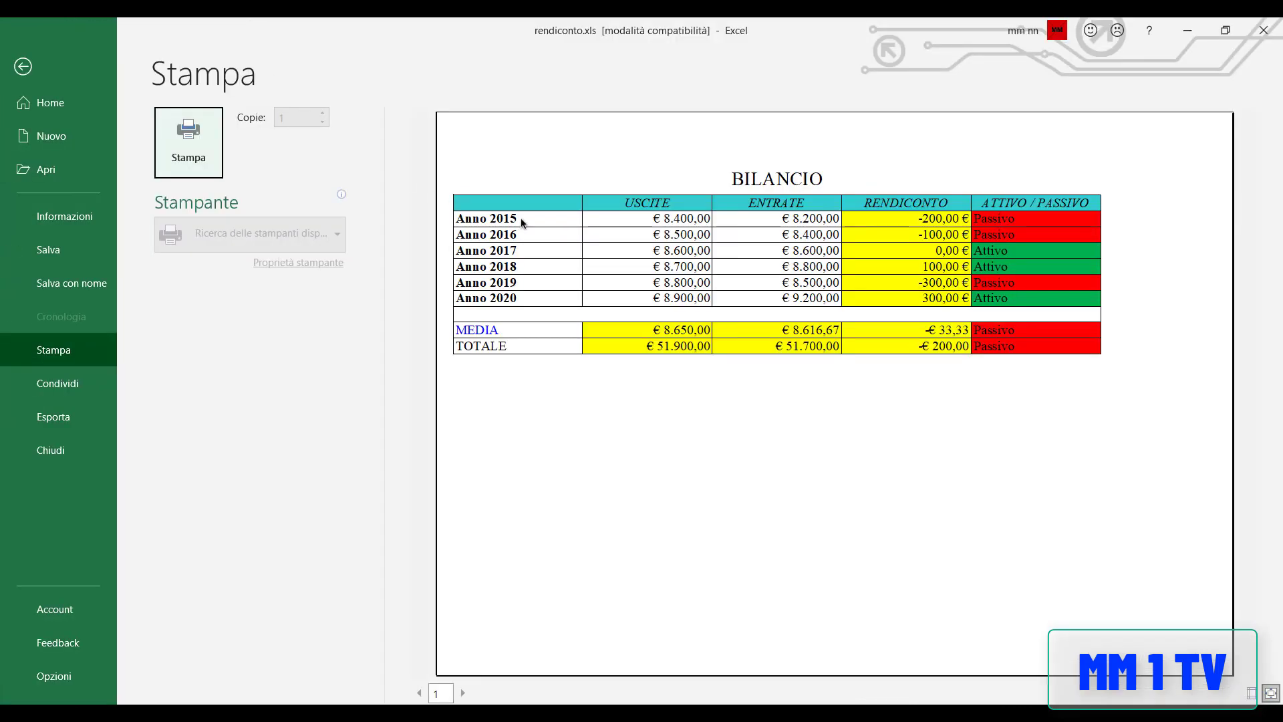
left_click(22, 67)
left_click(85, 216)
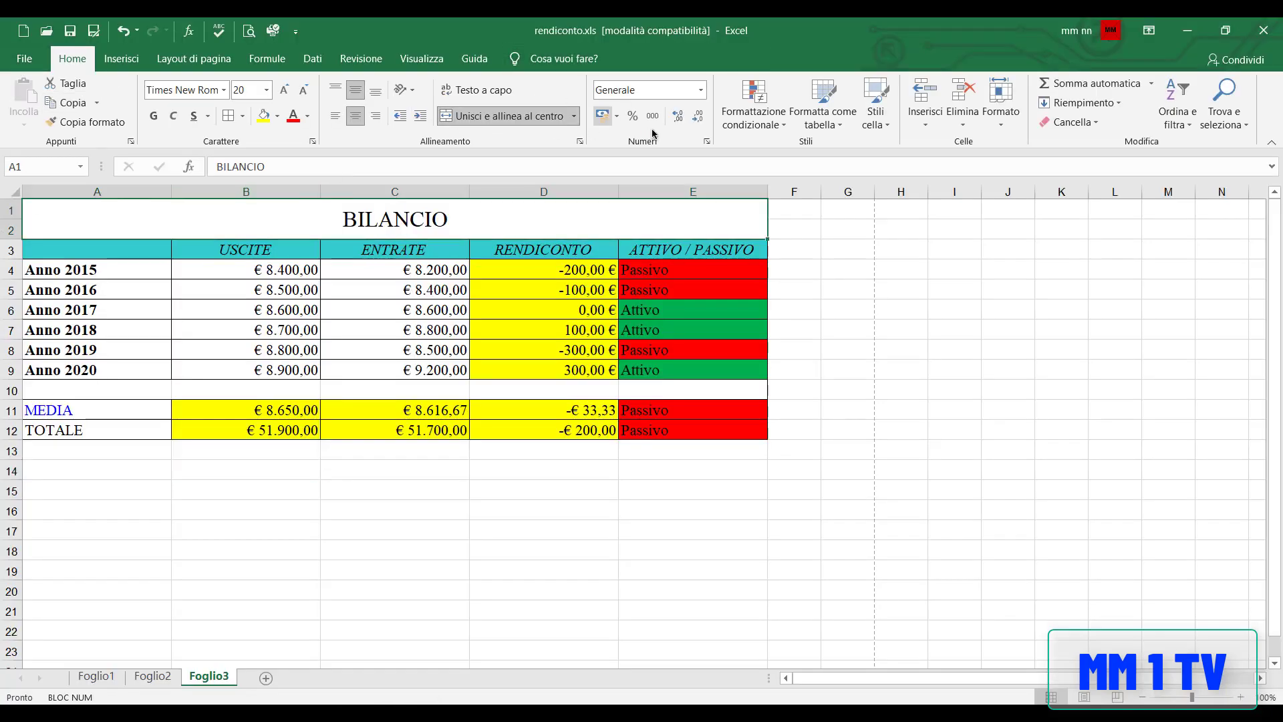
left_click(250, 30)
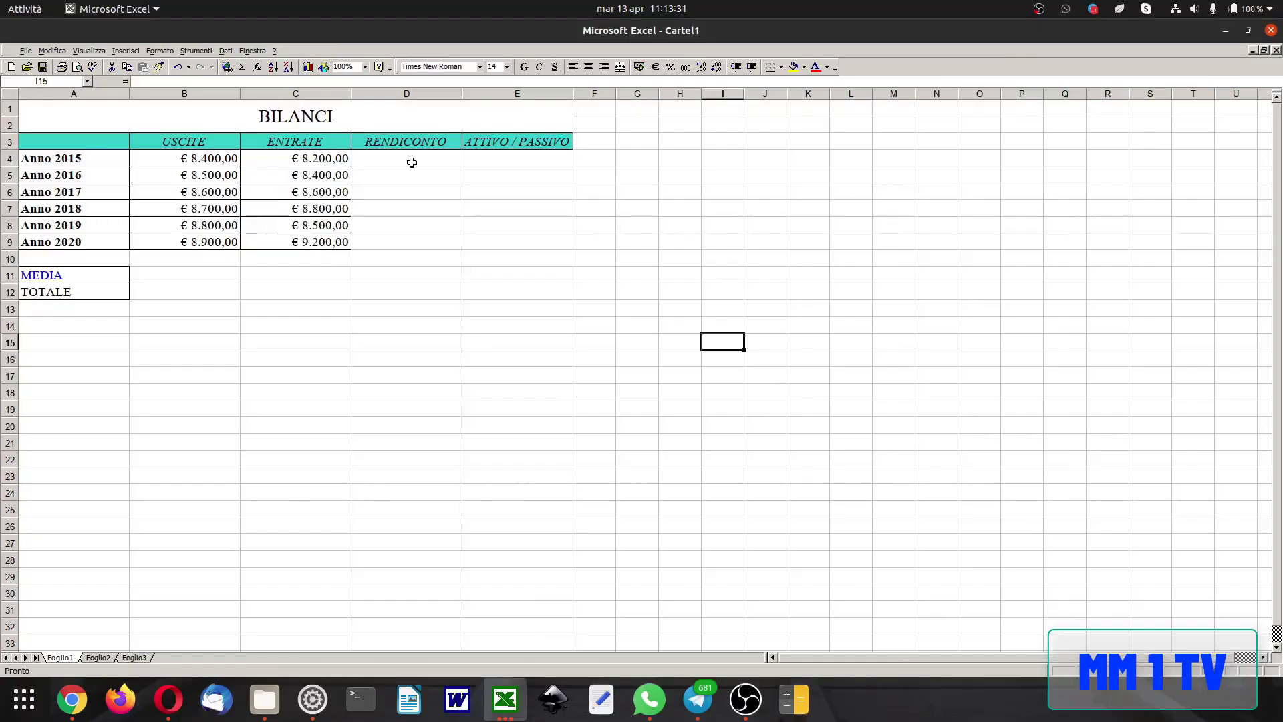
- In the Cartel1 workbook, calculate RENDICONTO in D4 with =C4-B4 and fill the formula down to D9
left_click(410, 162)
type("=")
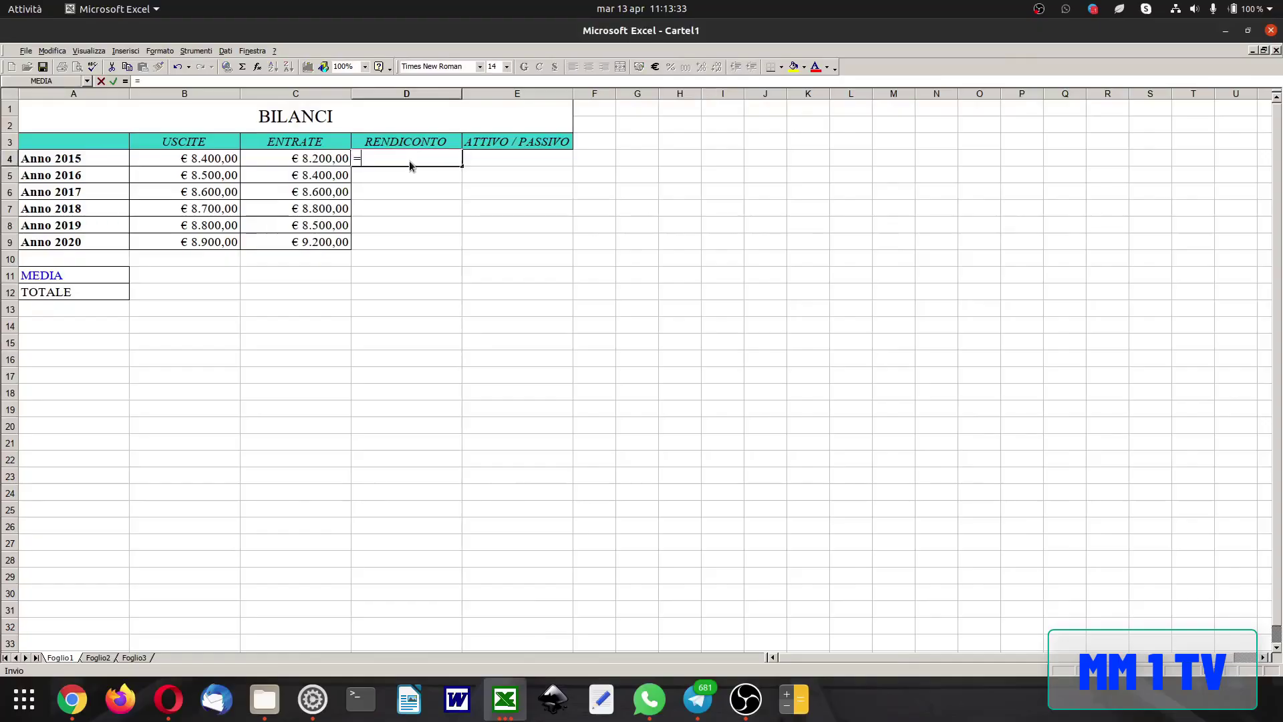
left_click(320, 155)
type("-")
left_click(217, 162)
key("Return")
left_click(419, 159)
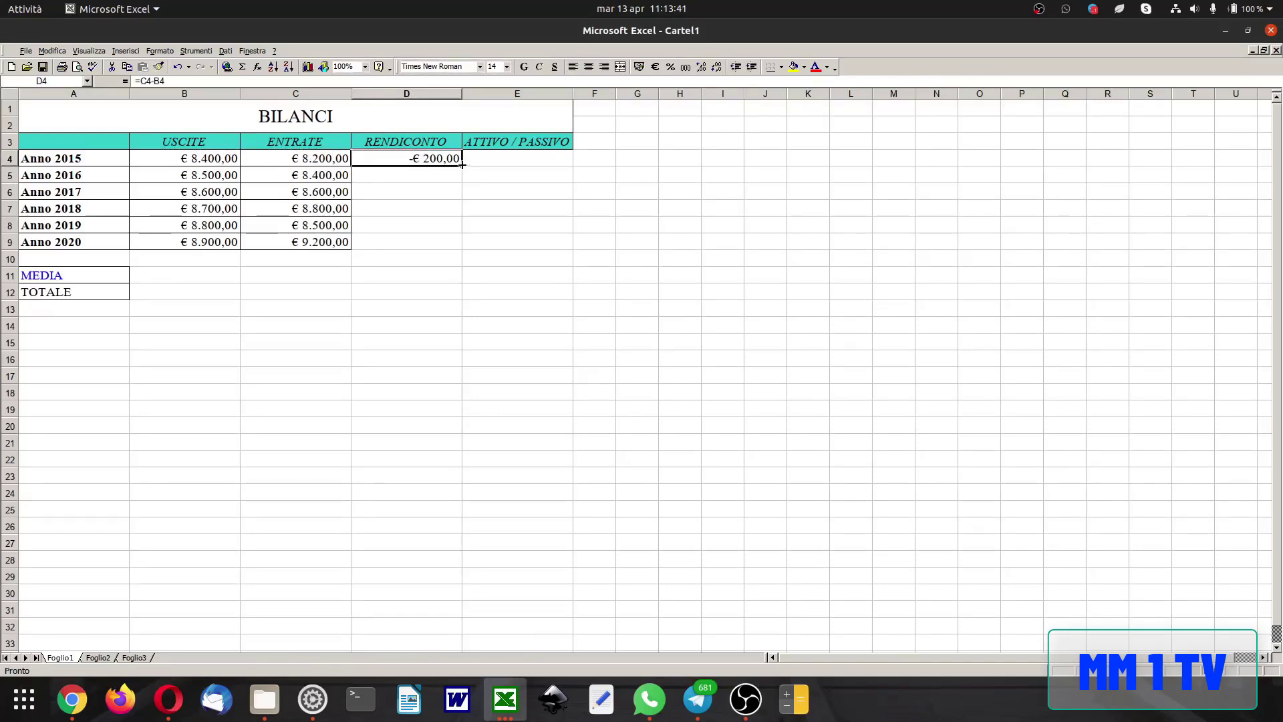
left_click_drag(462, 166, 446, 246)
left_click(469, 274)
- Insert the MEDIA function for B4:B9 in B11 and fill it across to D11
left_click(150, 275)
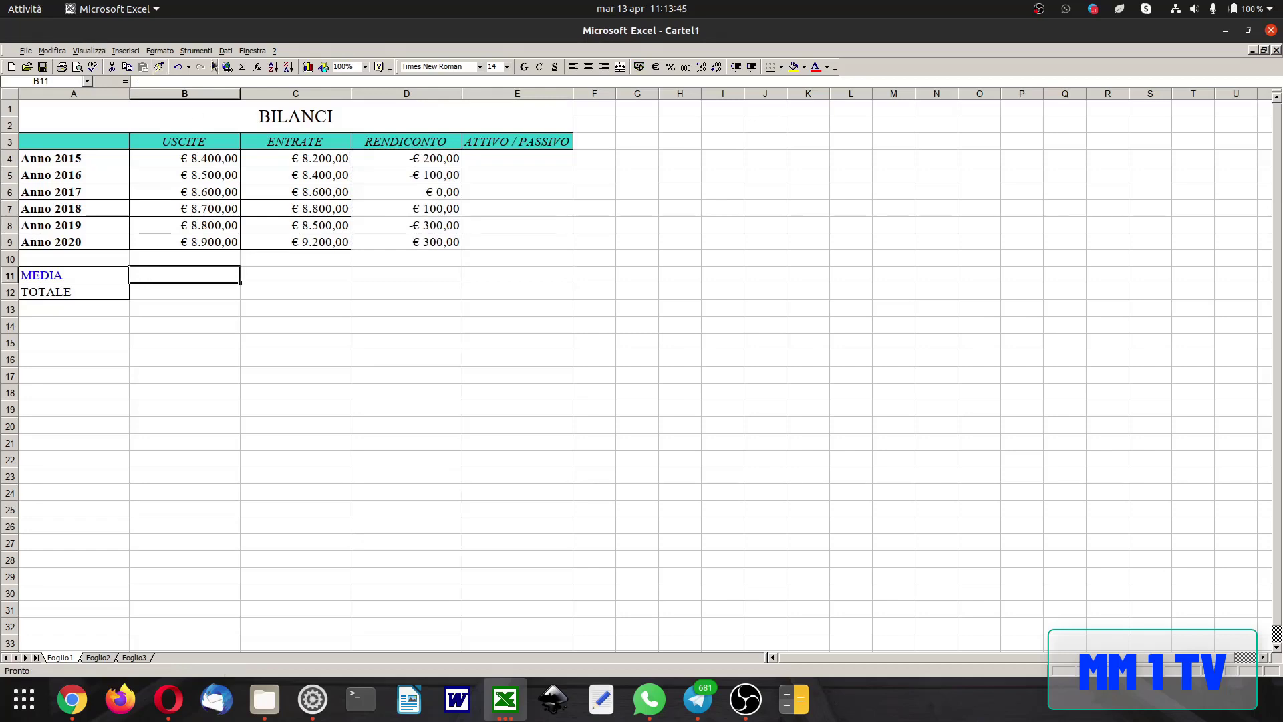
left_click(257, 67)
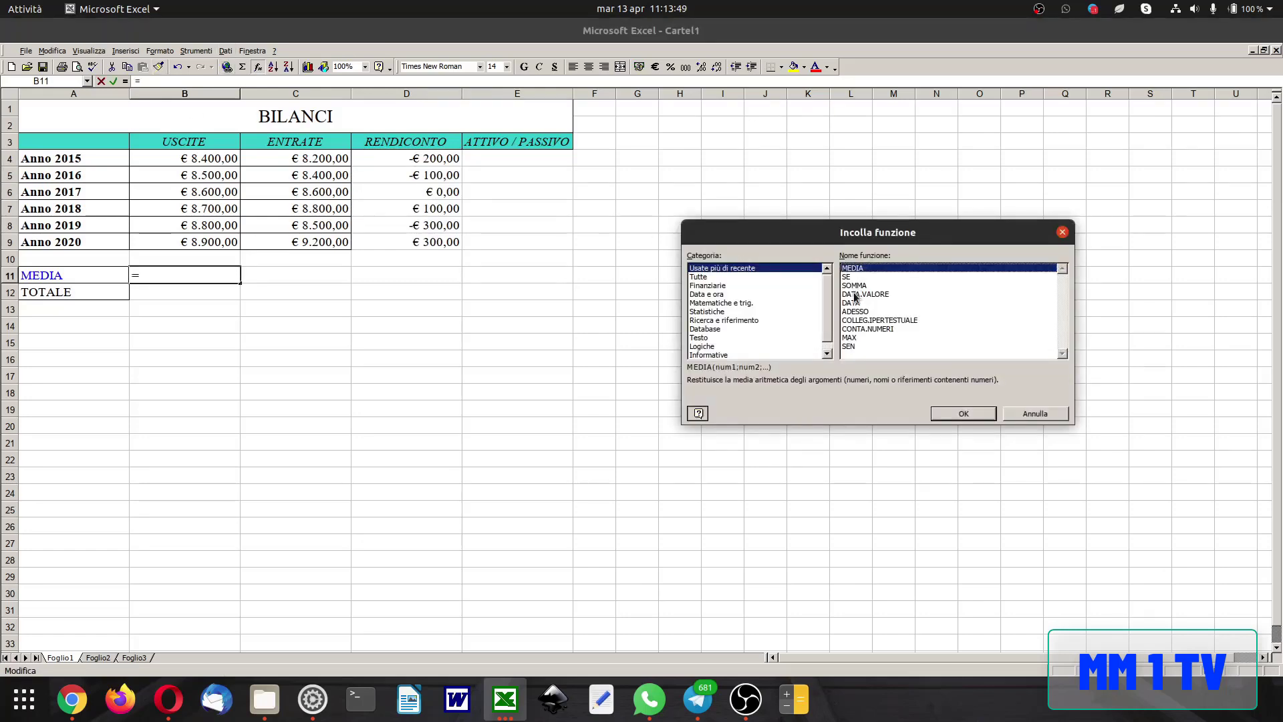
double_click(860, 267)
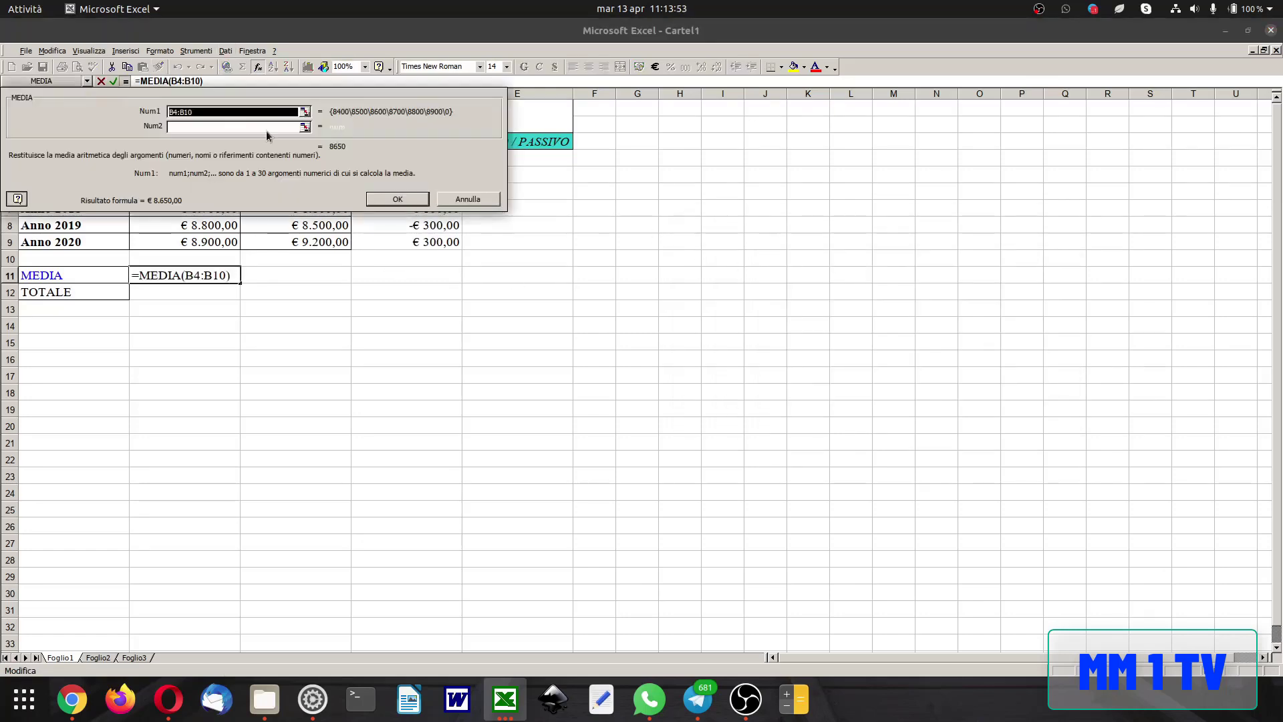
left_click_drag(305, 94, 629, 221)
left_click_drag(159, 156, 170, 225)
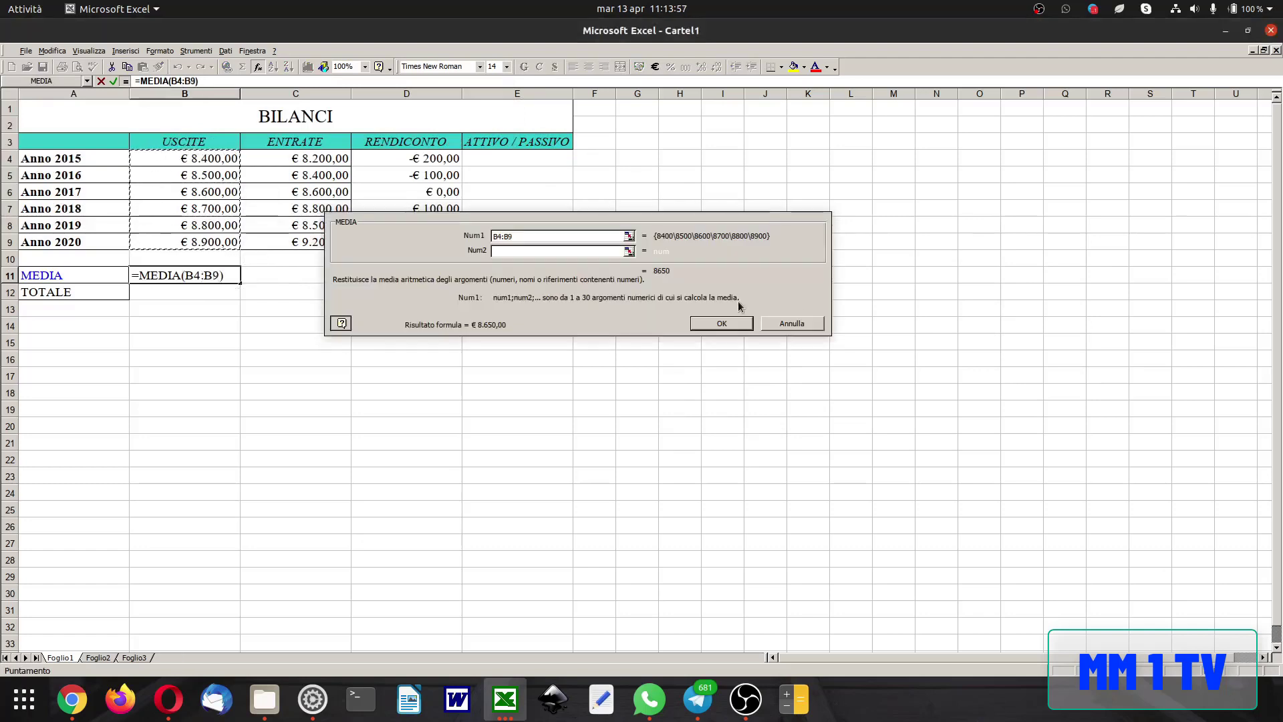
key("Return")
left_click(168, 306)
left_click_drag(244, 278, 418, 278)
- Insert the SOMMA function for B4:B9 in B12 and fill it across to D12
left_click(133, 292)
left_click(258, 70)
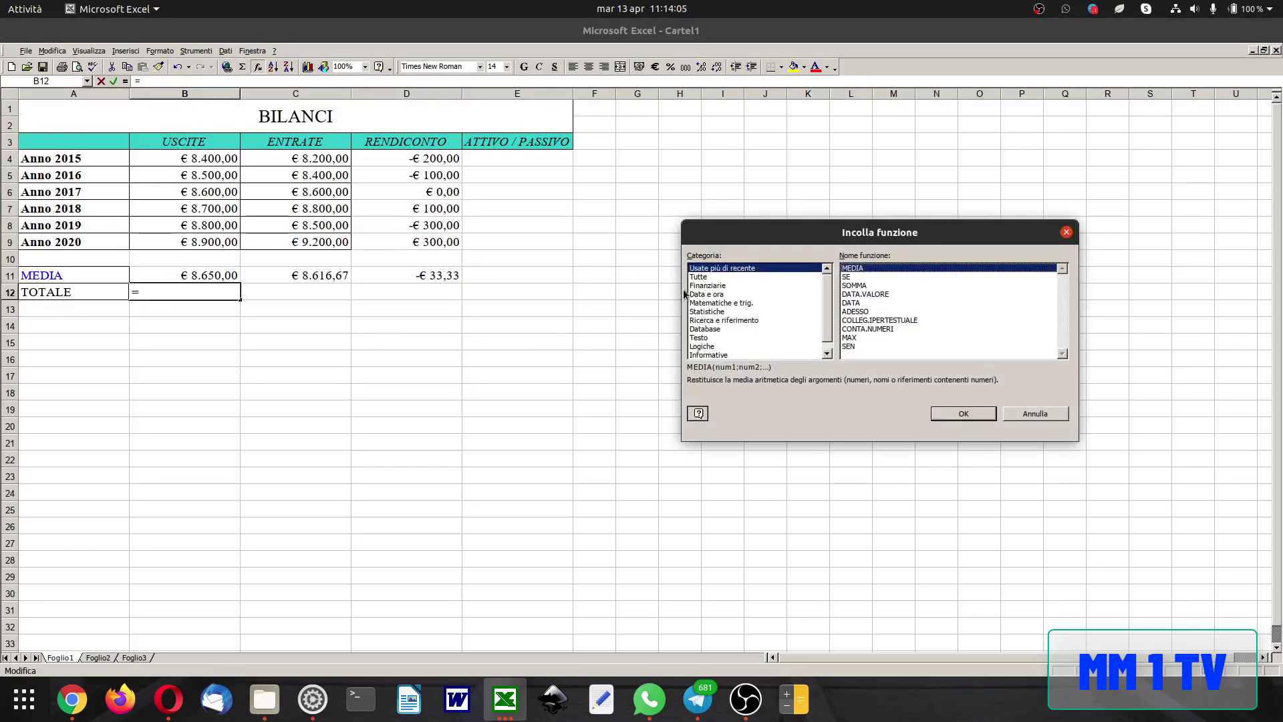
double_click(856, 286)
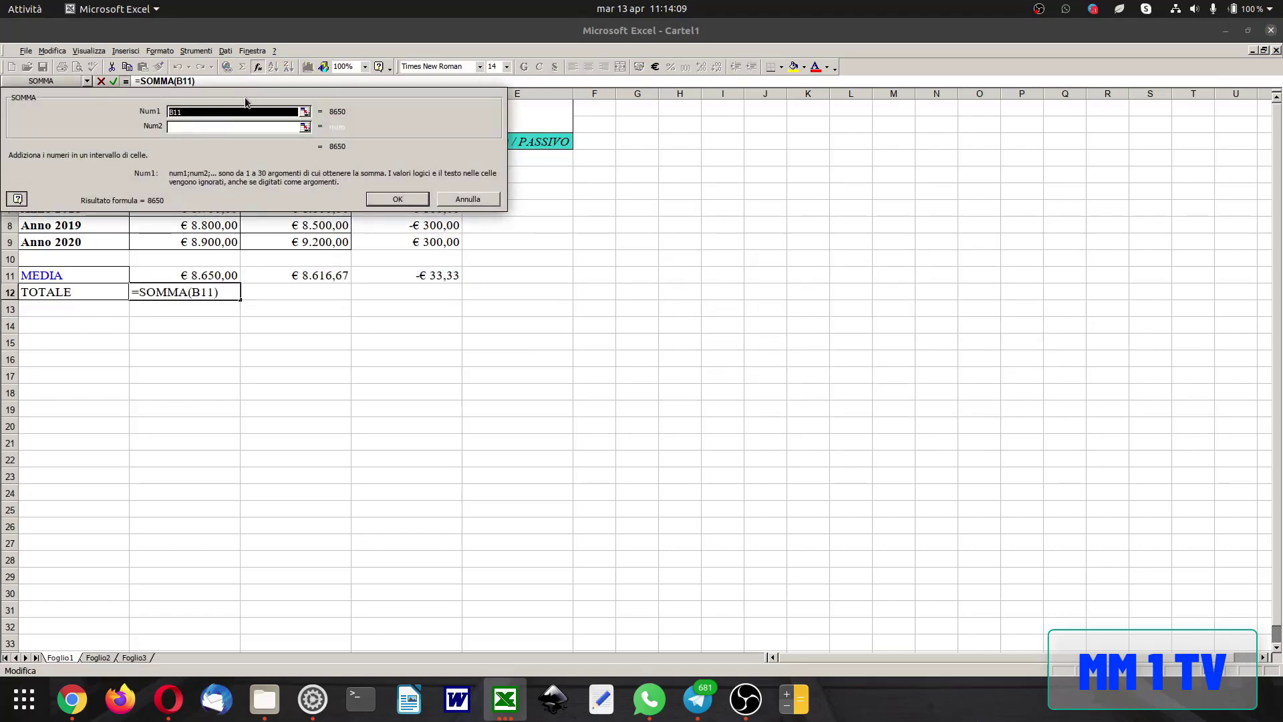
left_click_drag(245, 98, 724, 224)
left_click_drag(199, 160, 227, 244)
left_click(879, 332)
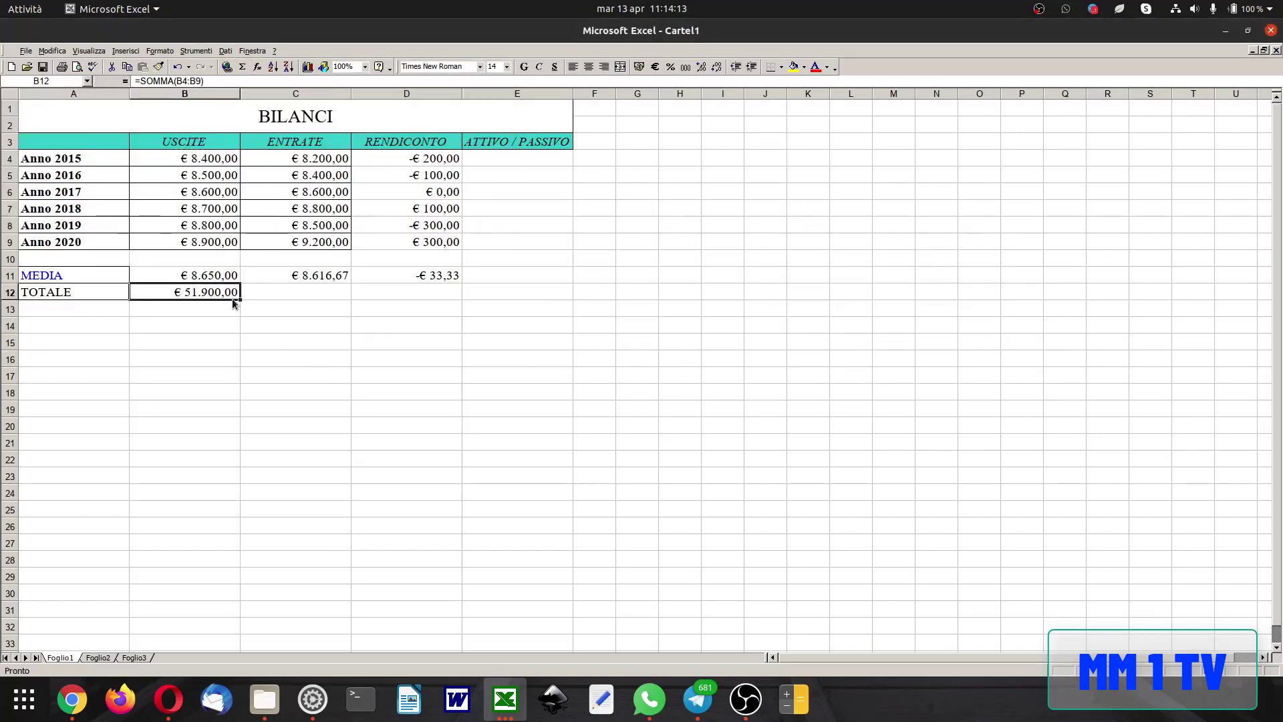
left_click_drag(234, 303, 455, 294)
left_click(637, 292)
- Insert the logical SE function in E4 with the test D4>=0
left_click(532, 160)
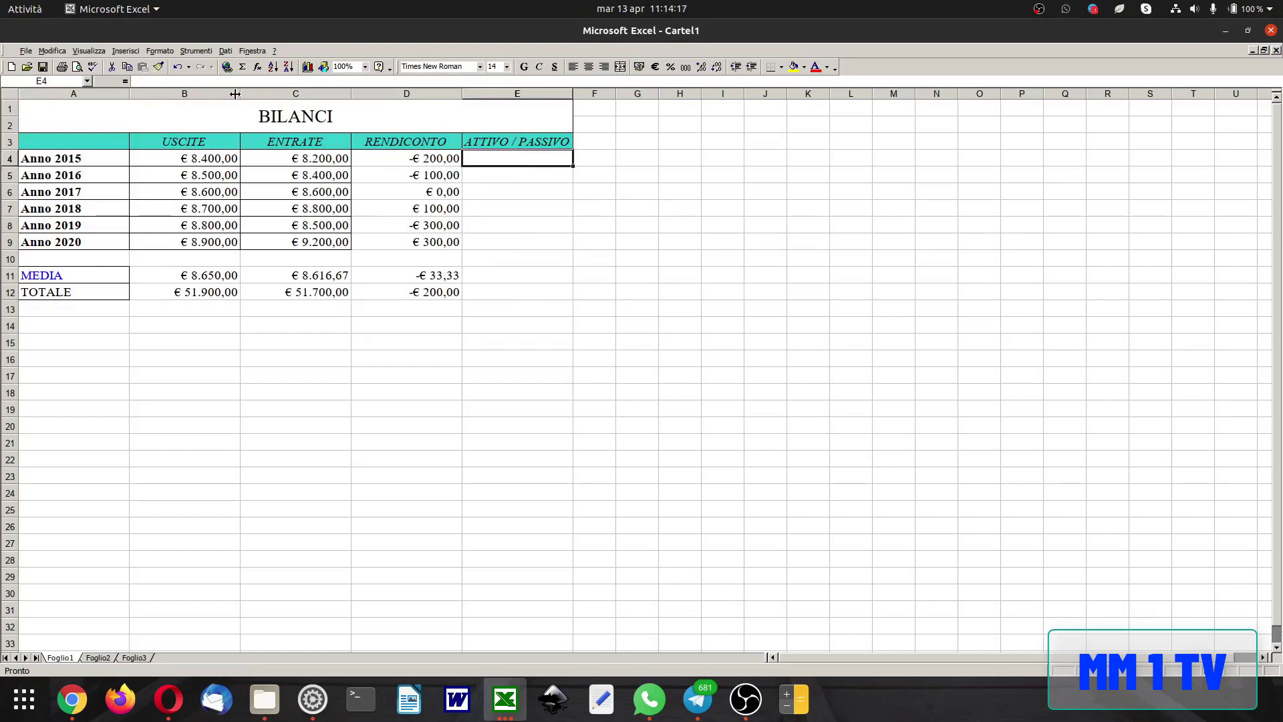
left_click(257, 66)
left_click(708, 355)
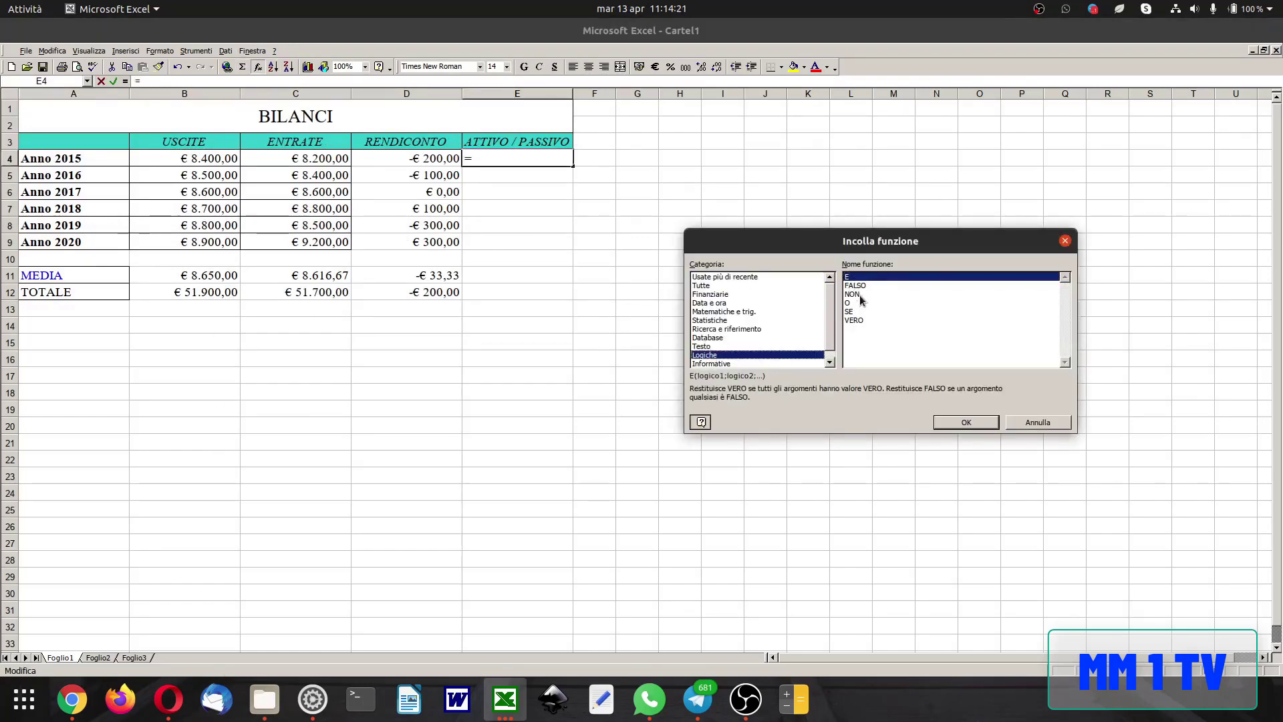
double_click(856, 312)
left_click_drag(335, 92, 784, 204)
left_click(428, 157)
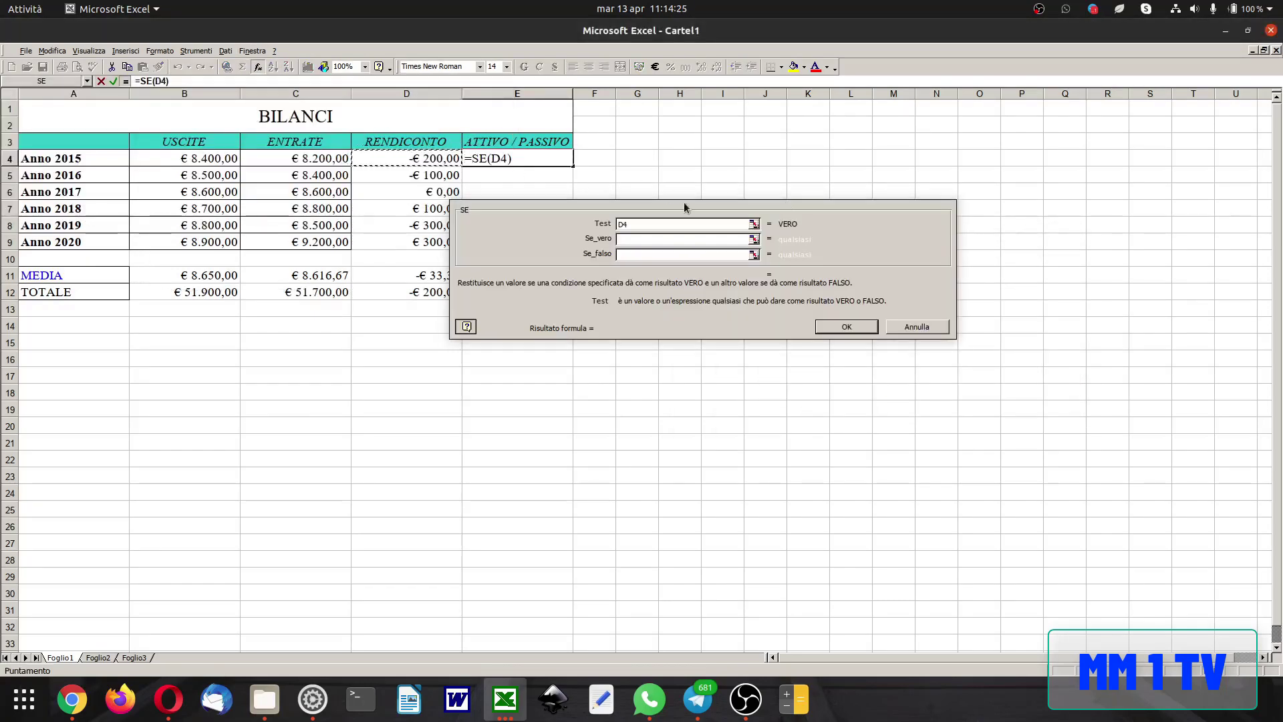
left_click(693, 224)
key("BackSpace")
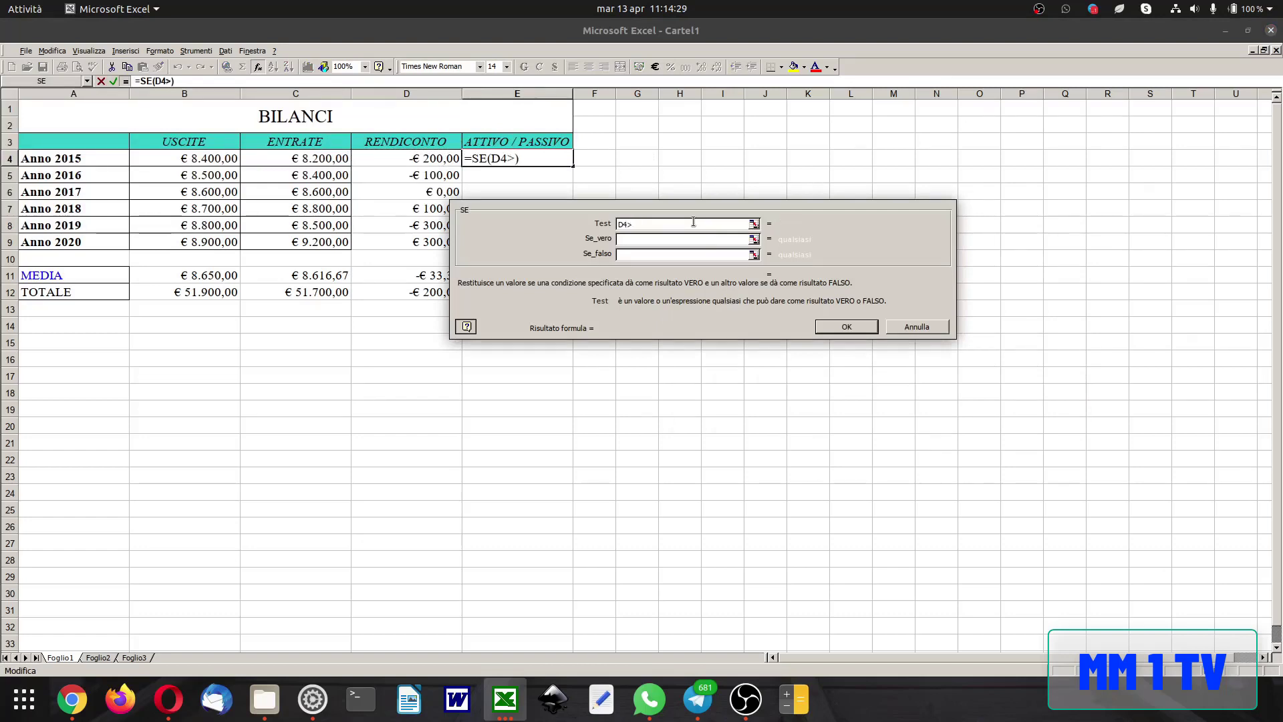
- Set the SE function to return "Attivo" when true and "Passivo" when false, and confirm it
left_click(665, 242)
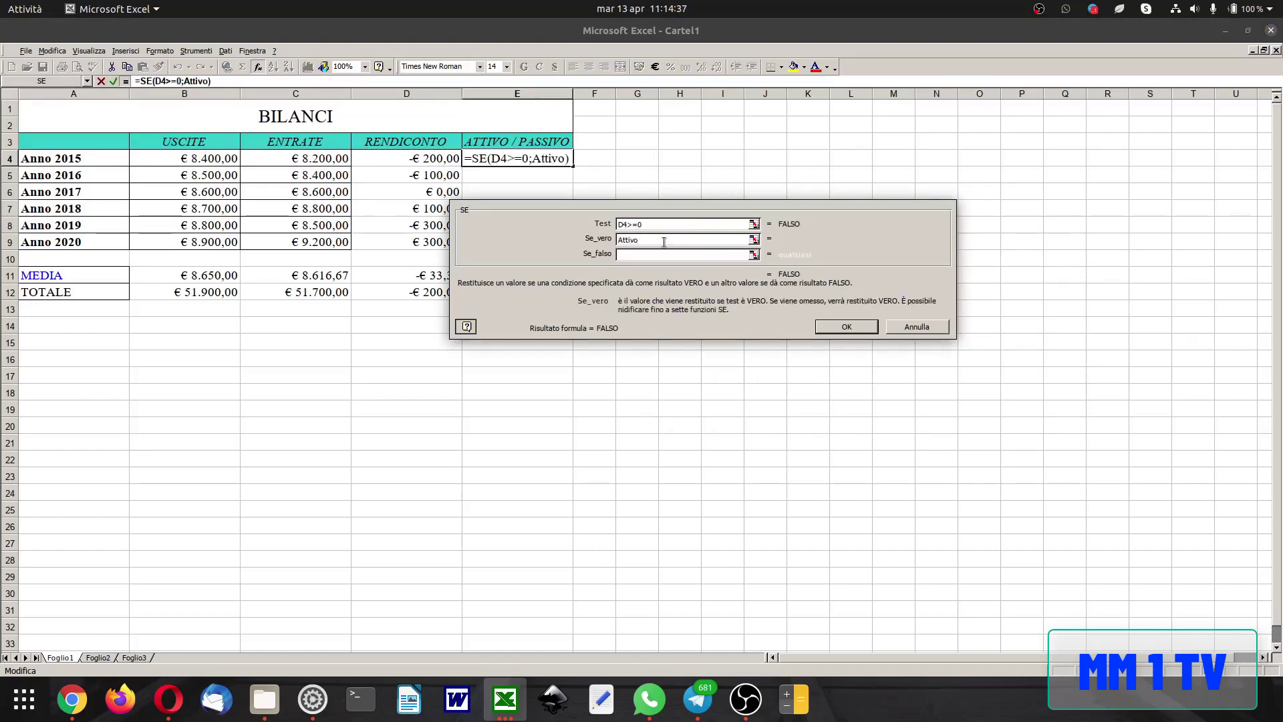
left_click(650, 255)
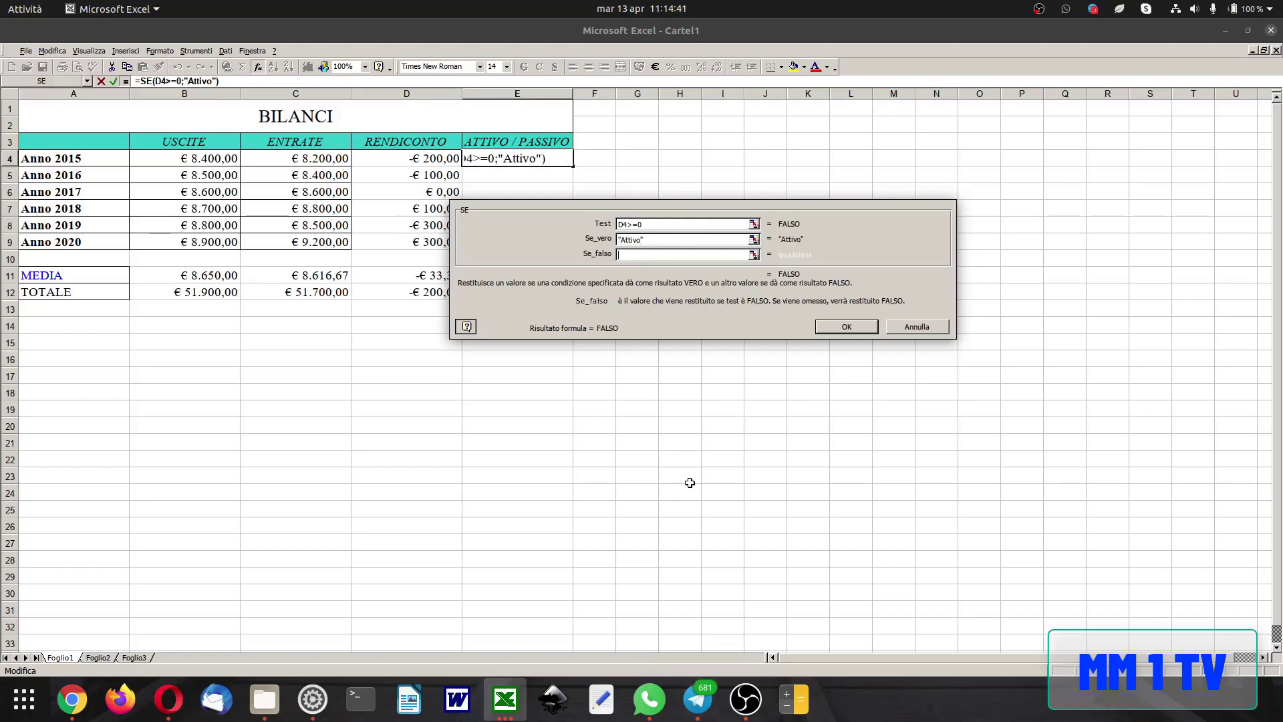
type("Passivo")
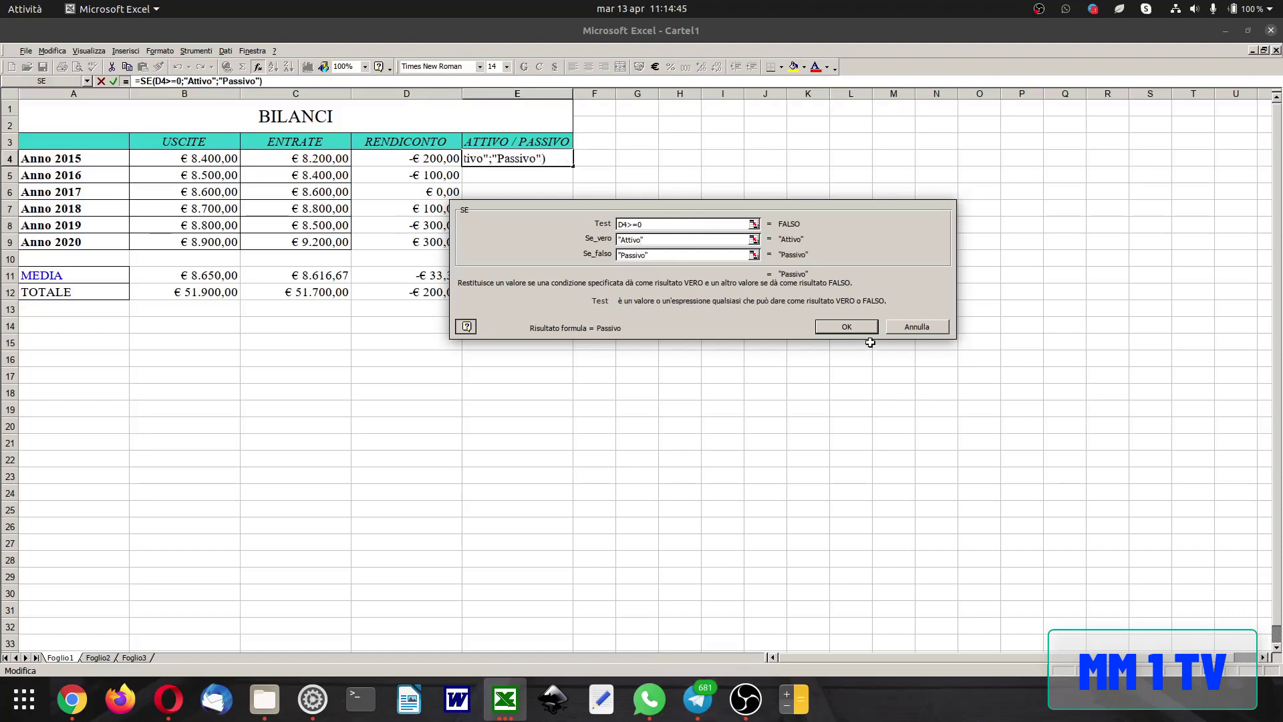
left_click(848, 326)
- Fill the SE formula from E4 down to E12 and clear the formula in E10
left_click_drag(571, 166, 568, 298)
left_click(532, 264)
key("Delete")
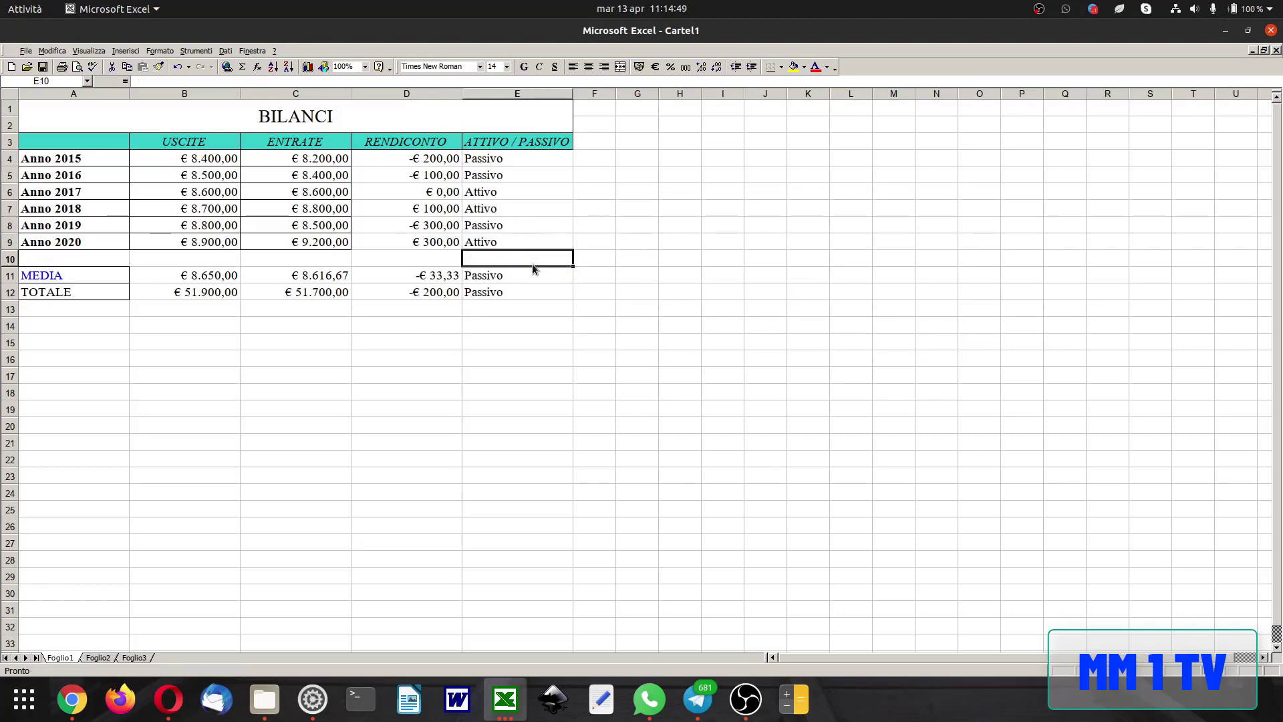
left_click(766, 326)
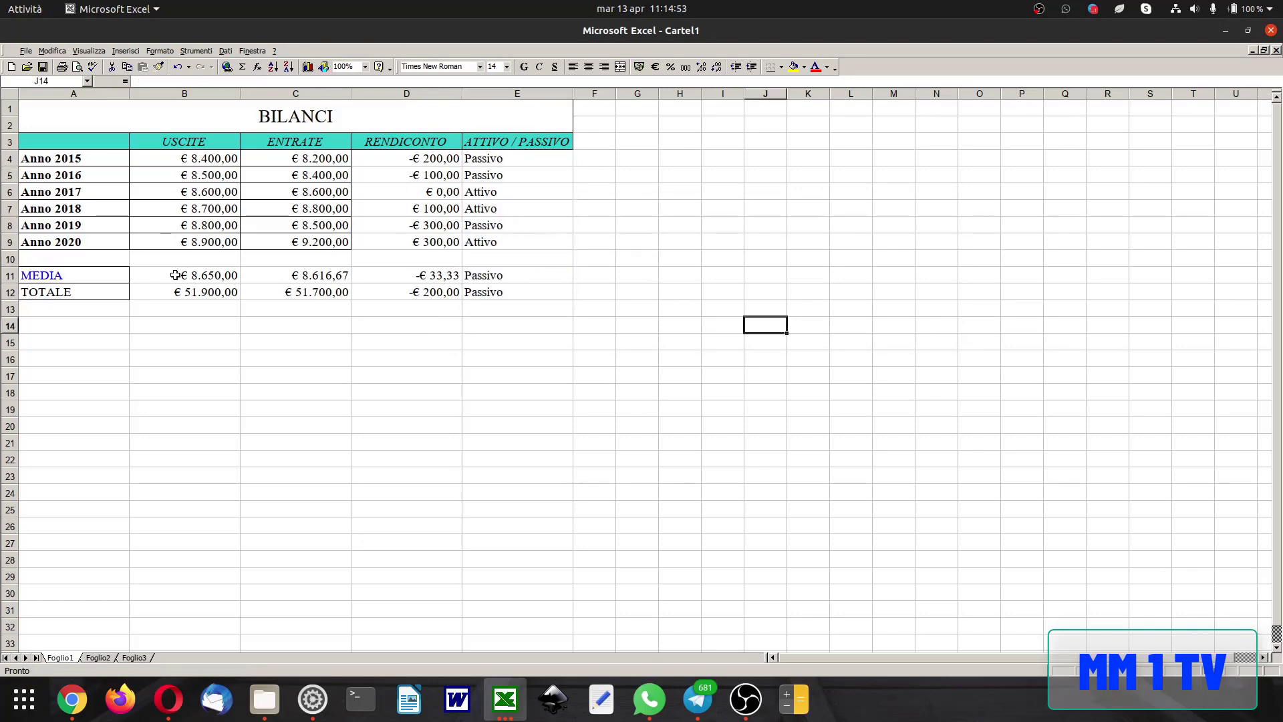
- Fill B11:D12 and the RENDICONTO cells D4:D9 with yellow
left_click_drag(175, 275, 401, 292)
left_click(794, 67)
left_click_drag(427, 159, 427, 242)
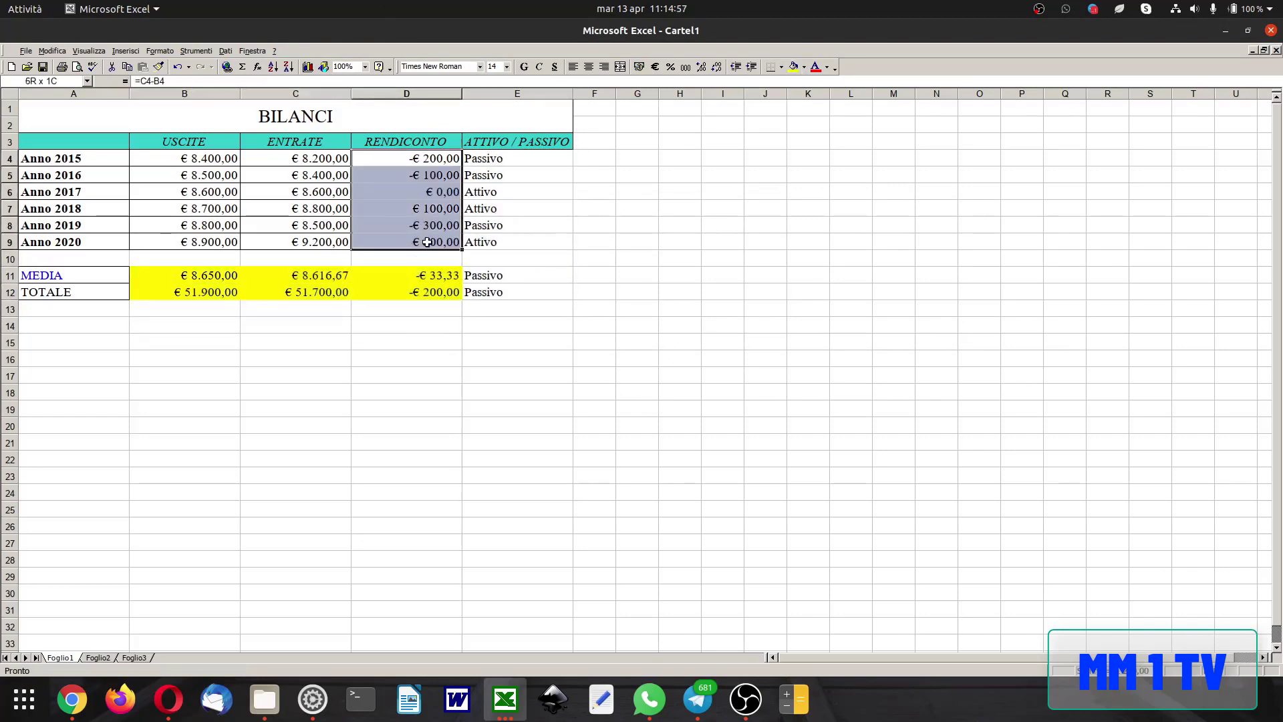
left_click(794, 67)
left_click(680, 192)
- Add a conditional format to E4:E12 that fills cells equal to "Attivo" with bright green
left_click_drag(471, 158, 513, 290)
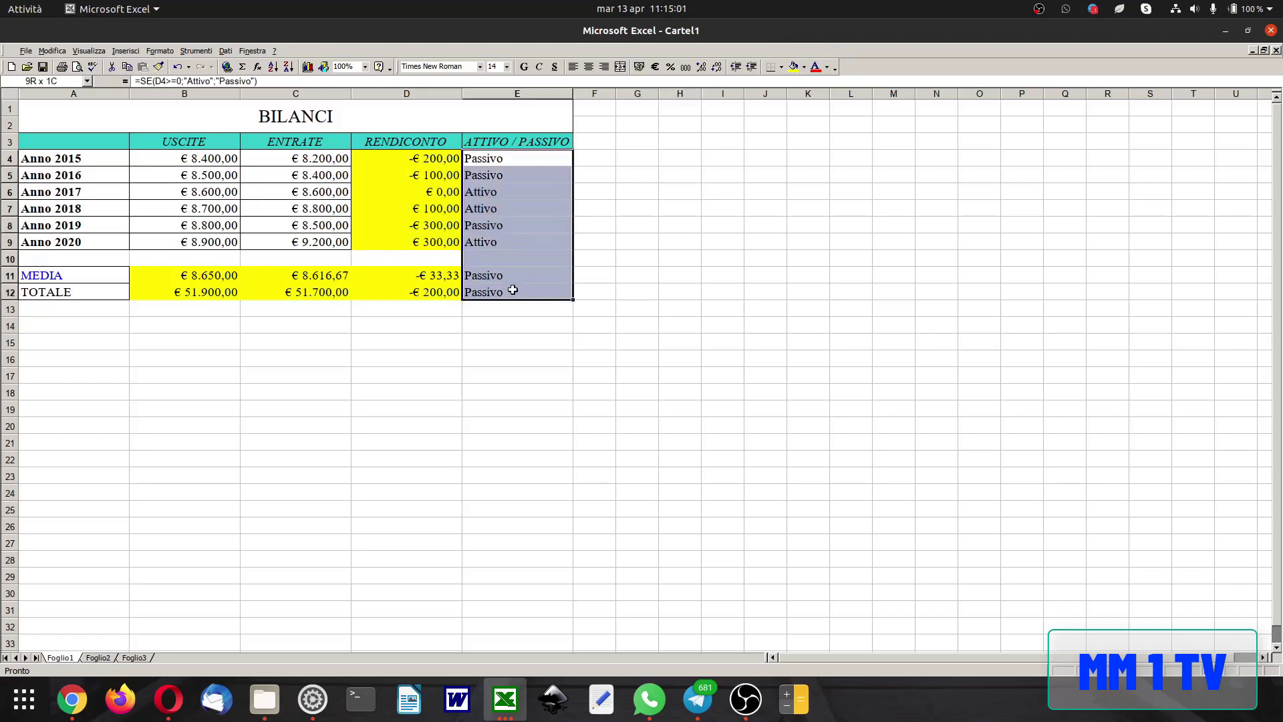
left_click(159, 51)
left_click(194, 126)
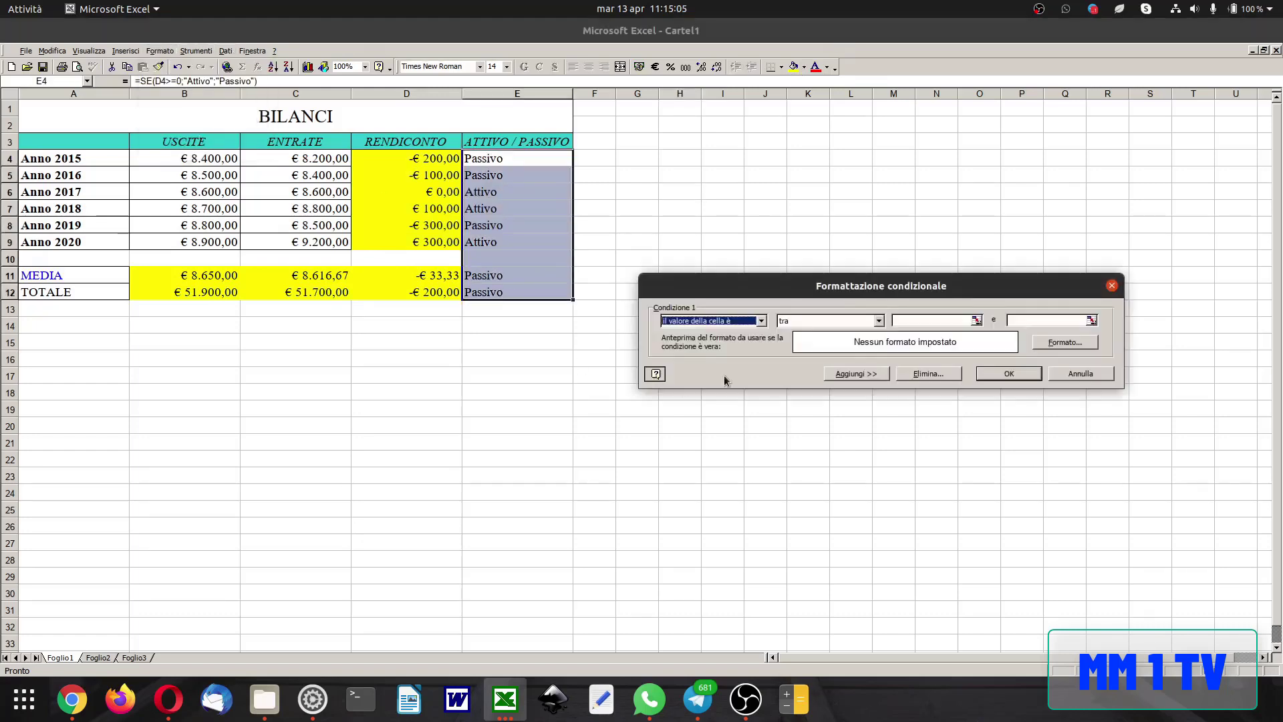
left_click(844, 323)
left_click(825, 351)
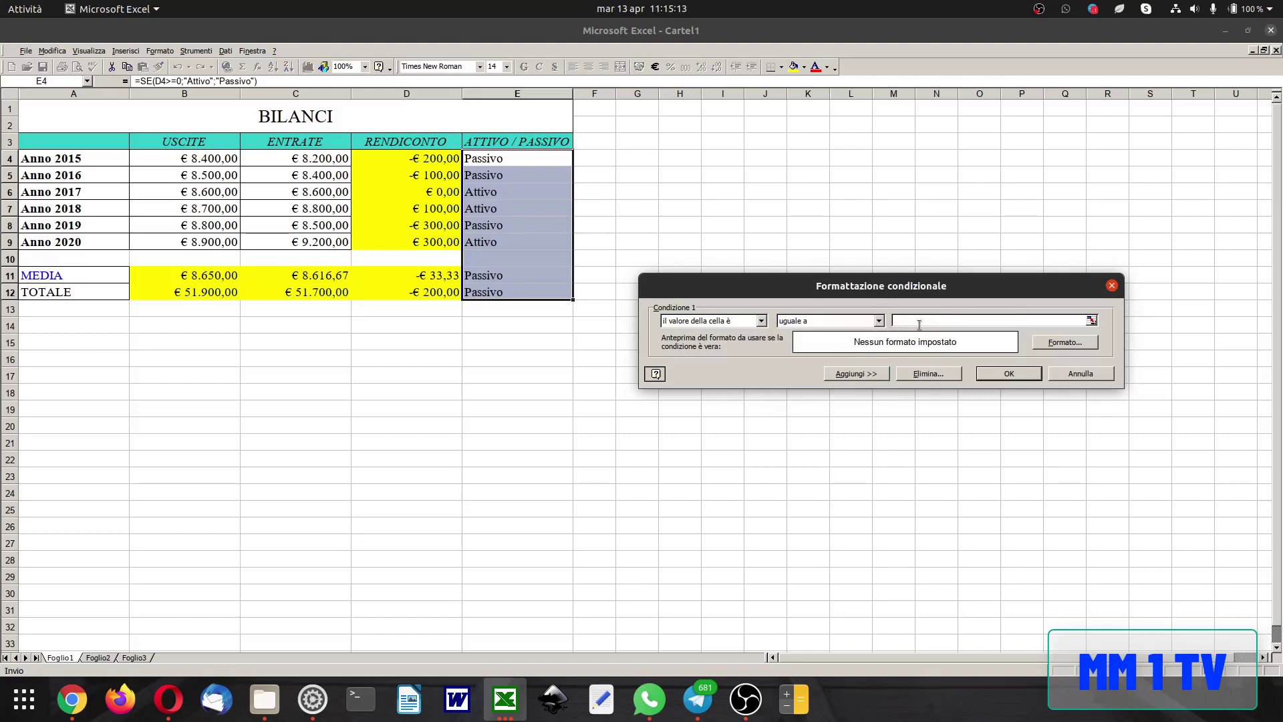
type("Attivo")
left_click(1064, 342)
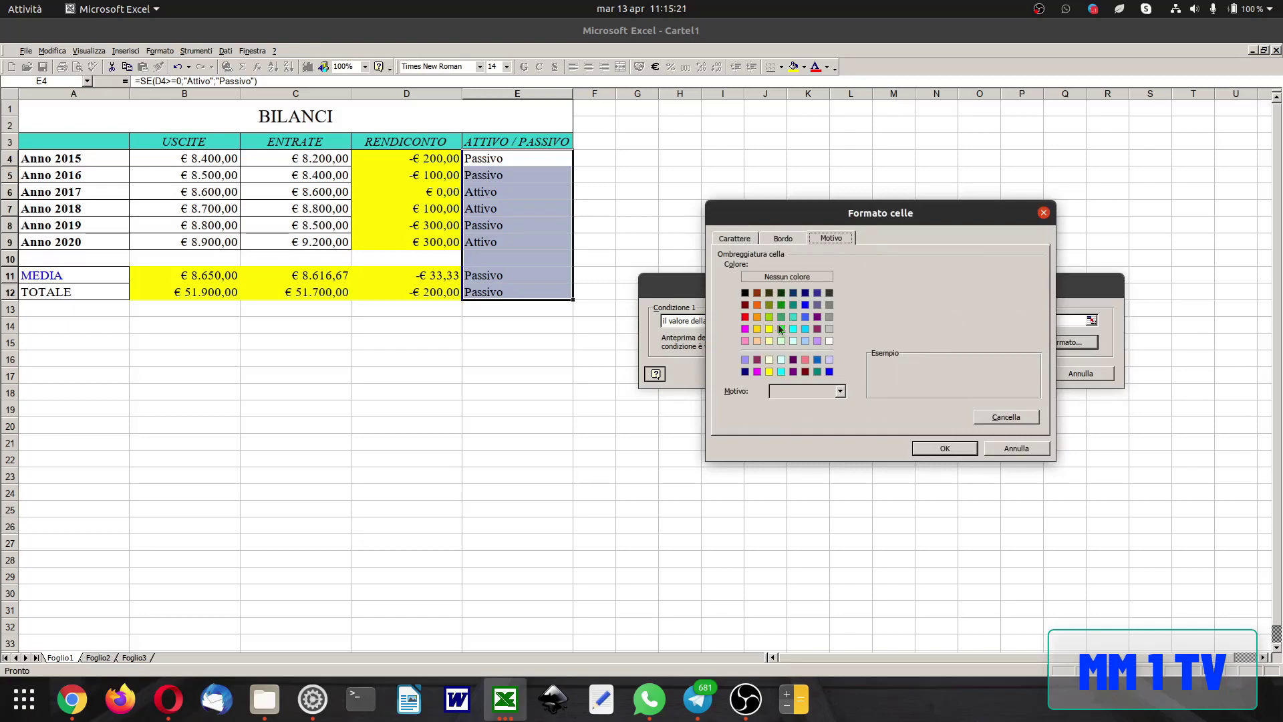
left_click(782, 329)
left_click(945, 447)
- Add a second condition that fills cells equal to "Passivo" with red, and apply the conditional formatting
left_click(859, 373)
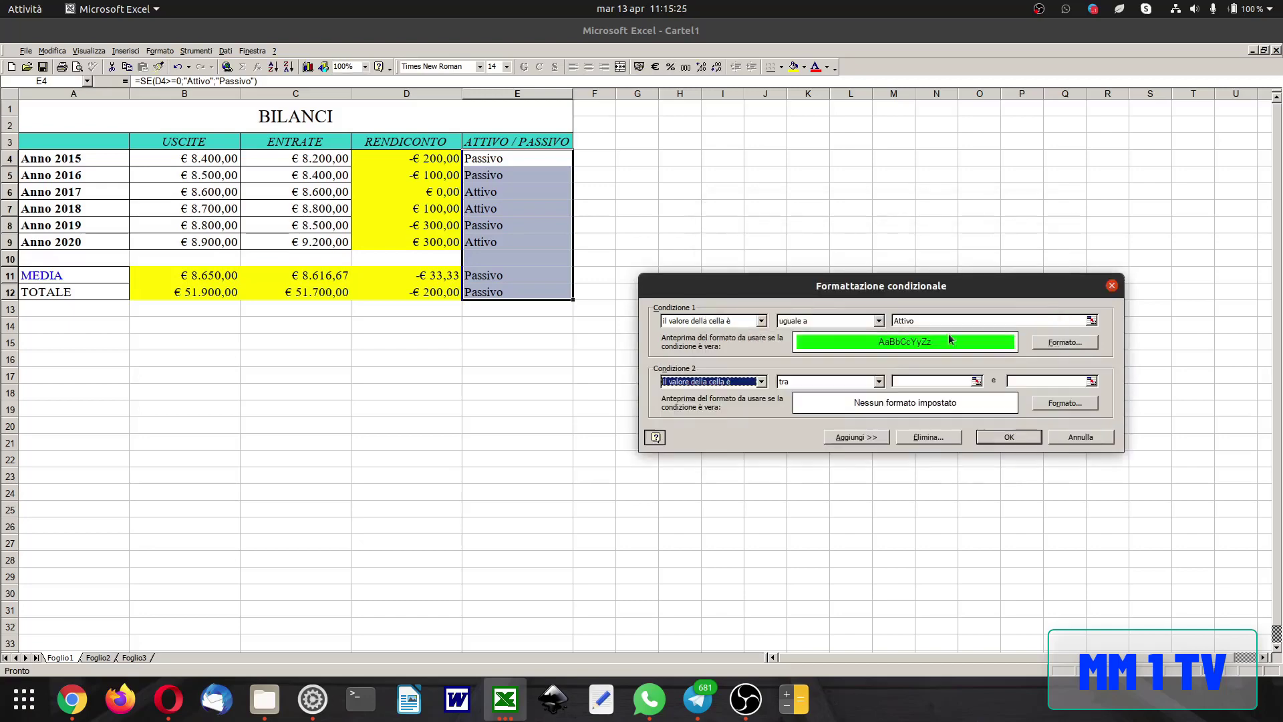
left_click(859, 383)
left_click(825, 413)
left_click(933, 383)
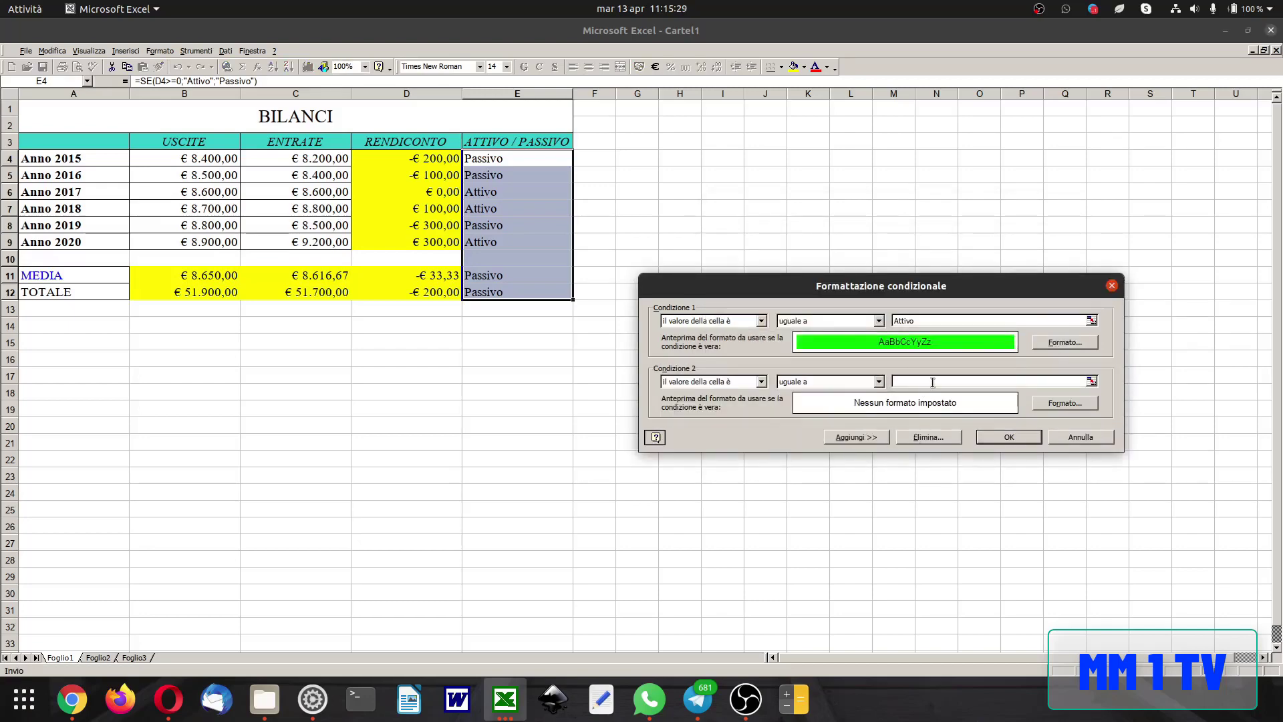
type("Passivo")
left_click(1064, 403)
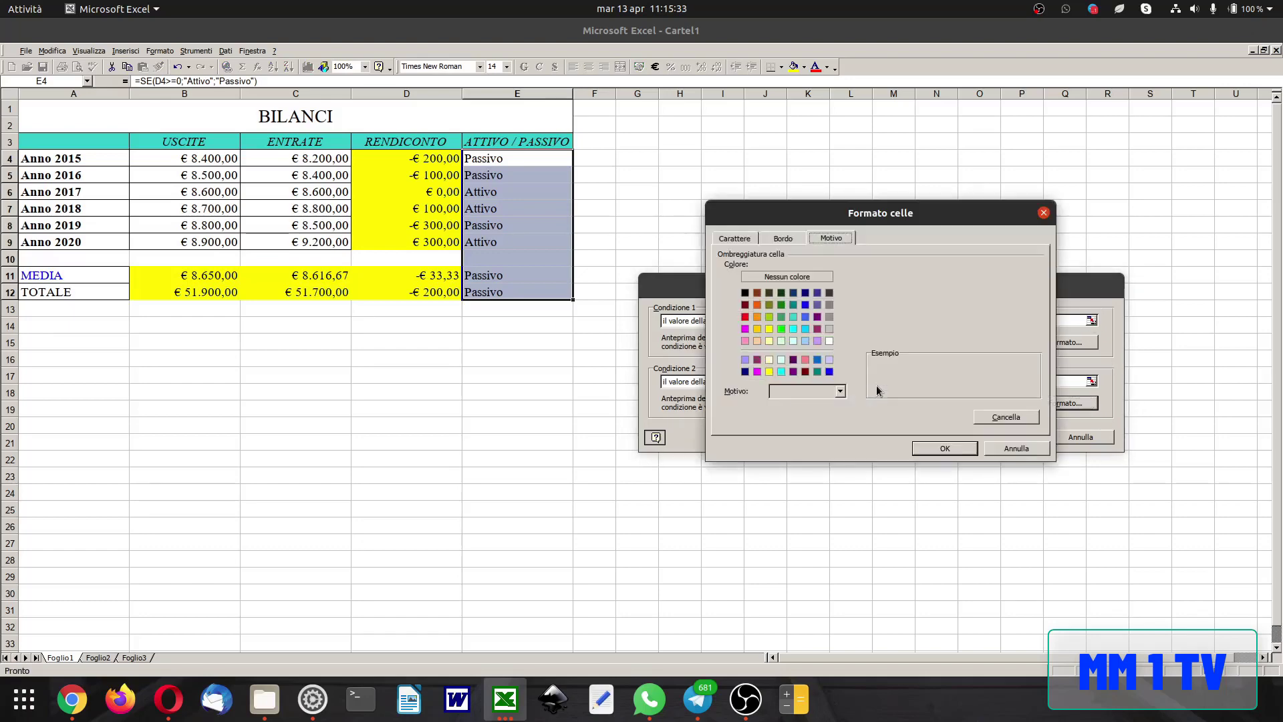
left_click(793, 341)
left_click(757, 329)
left_click(746, 316)
left_click(954, 448)
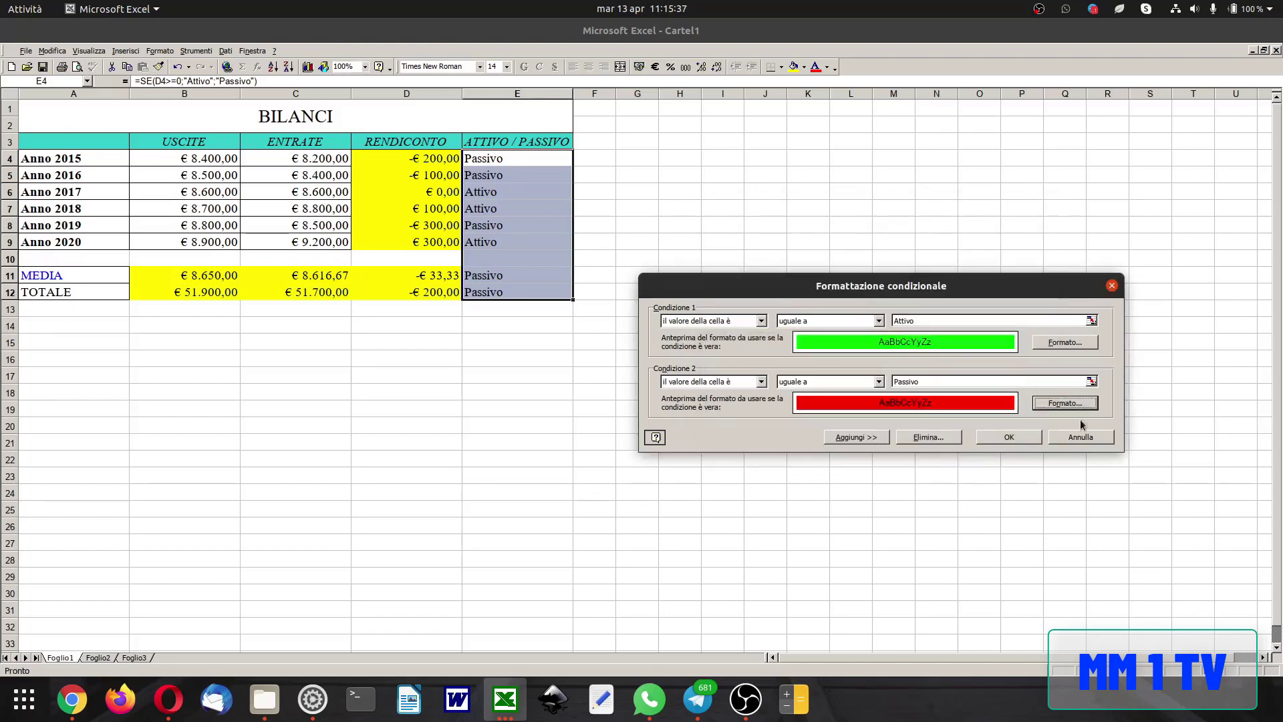
left_click(1009, 435)
left_click(972, 401)
- Give the blank row 10 a left border on A10 and a right border on E10
left_click(23, 260)
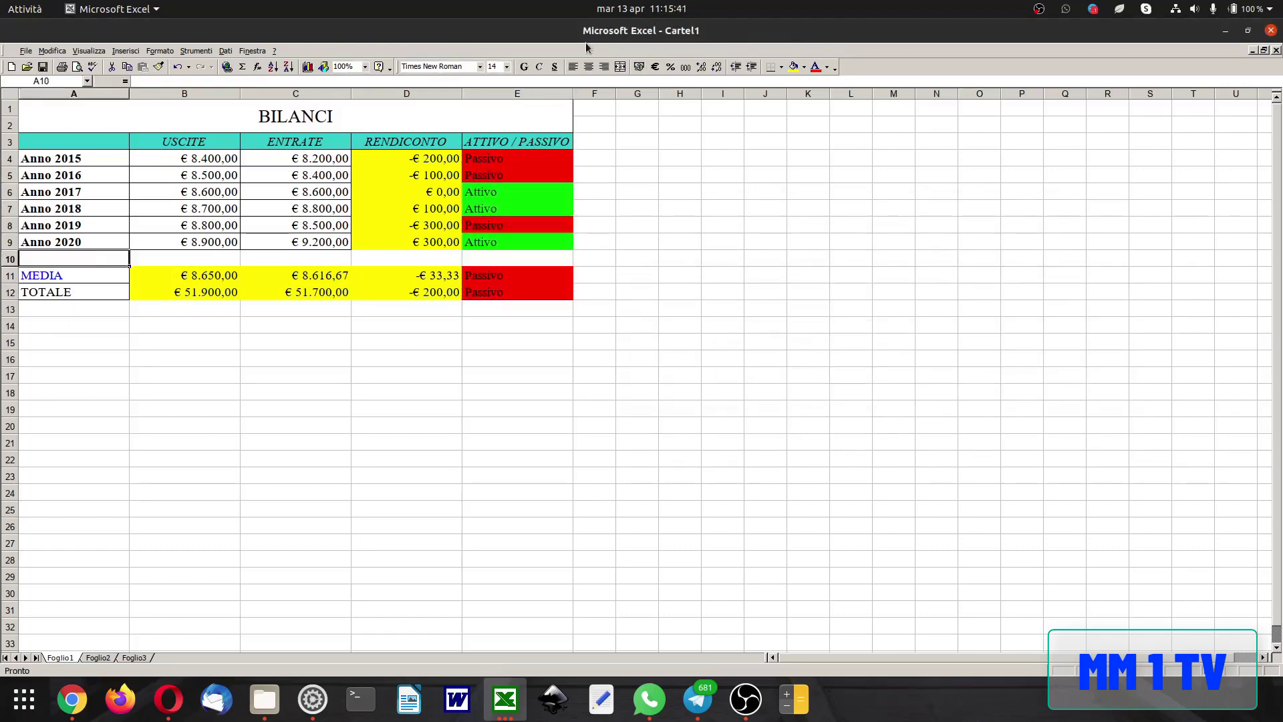
left_click(782, 67)
left_click(800, 91)
left_click(560, 260)
left_click(781, 67)
left_click(821, 95)
left_click(766, 159)
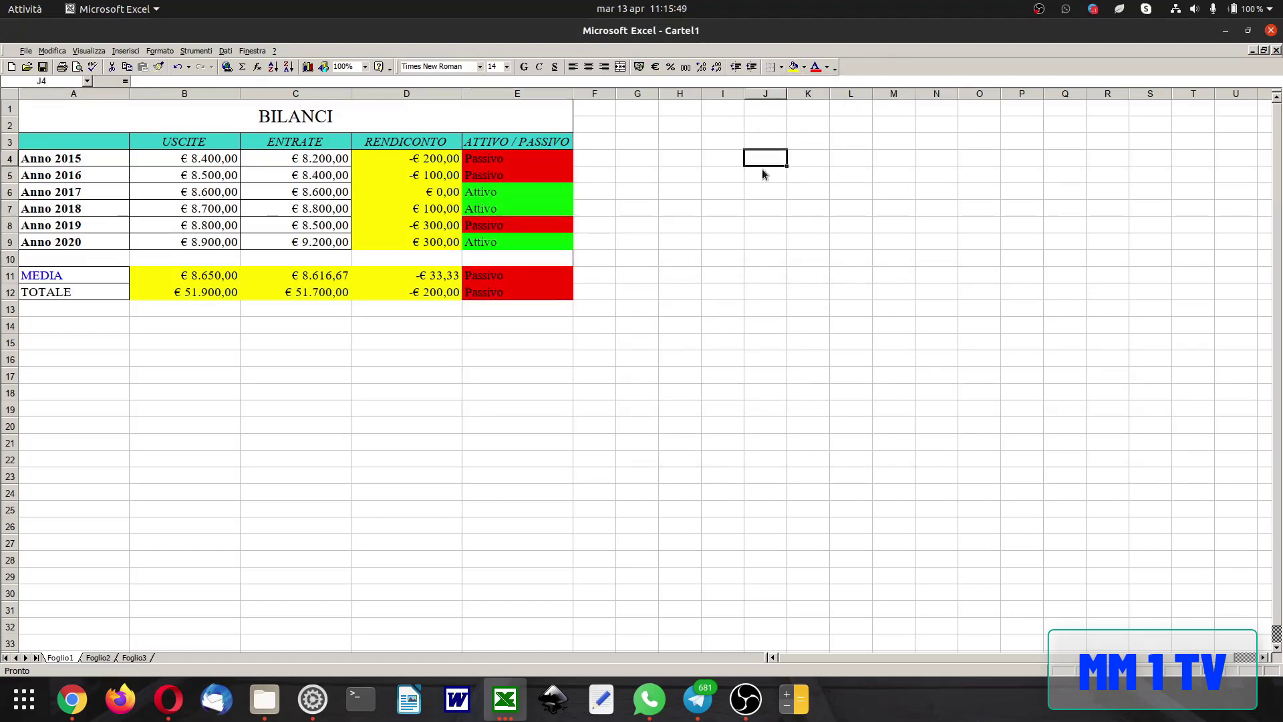
- Apply all borders to the table A1:E9 and to the MEDIA and TOTALE rows A11:E12
left_click_drag(39, 123, 562, 242)
left_click(781, 67)
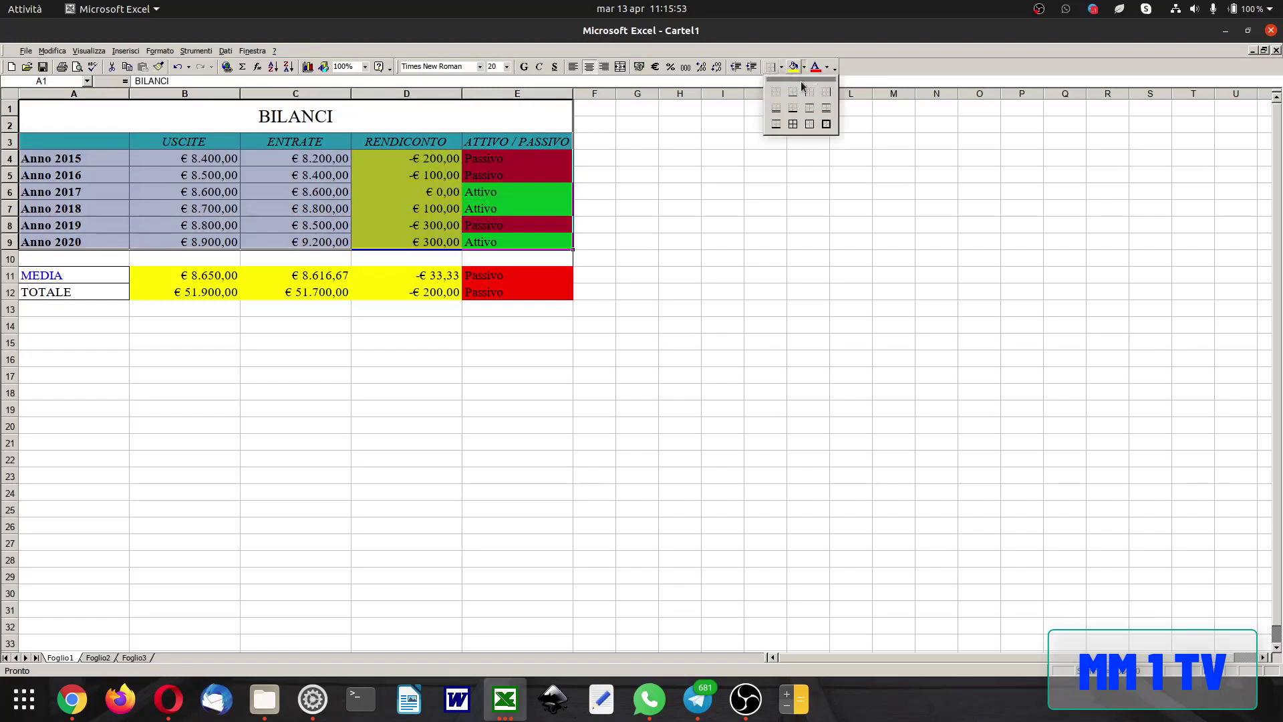
left_click(792, 125)
left_click_drag(40, 275, 472, 295)
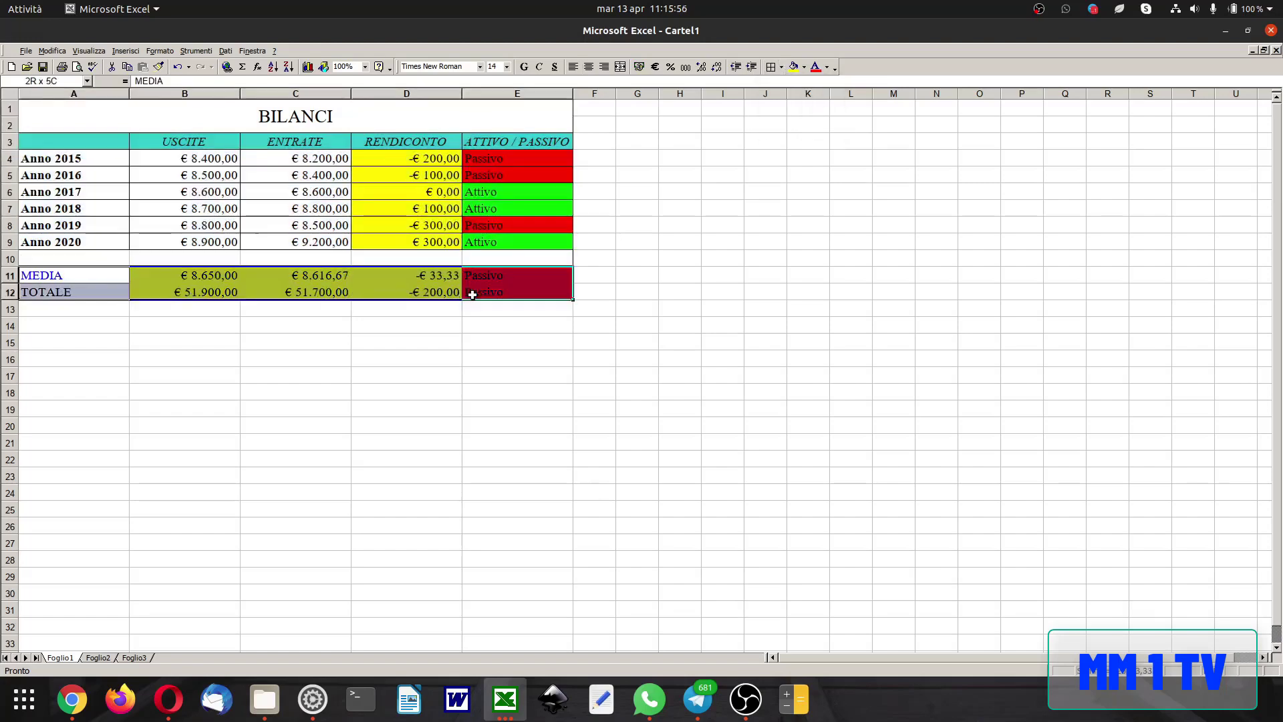
left_click(770, 67)
left_click(680, 230)
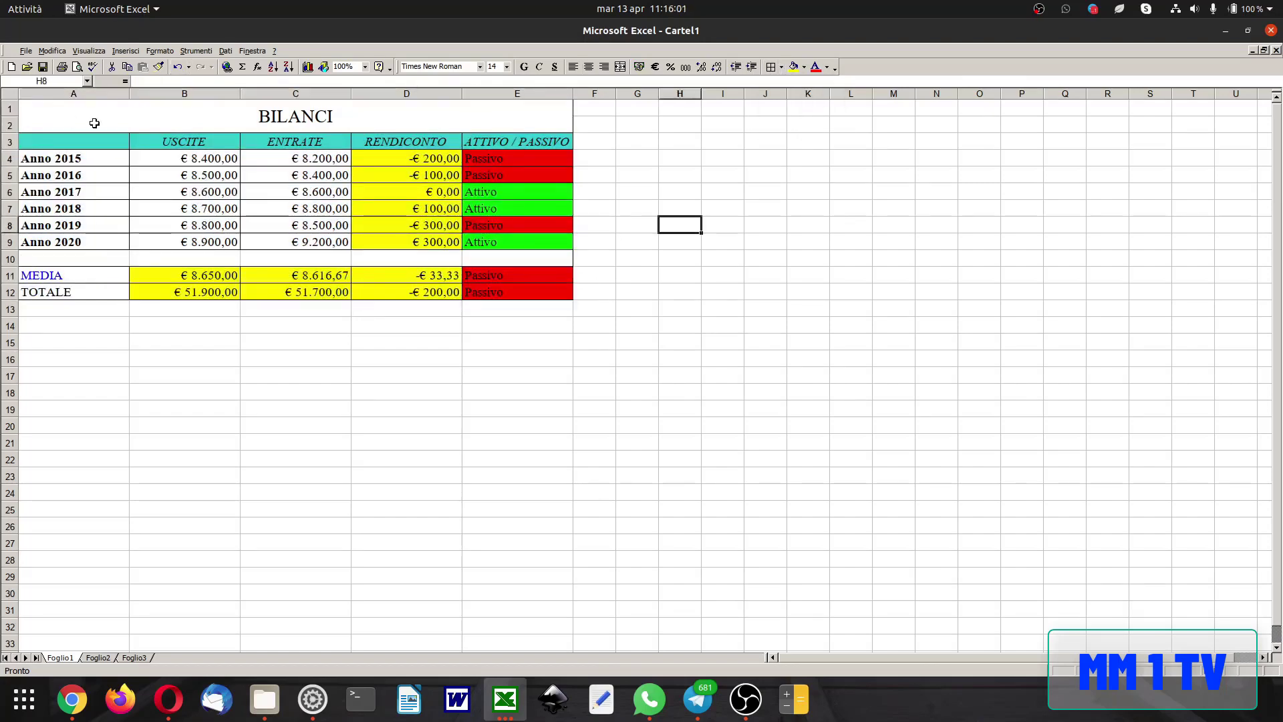
- Preview the sheet for printing and set the page orientation to Orizzontale
left_click(76, 67)
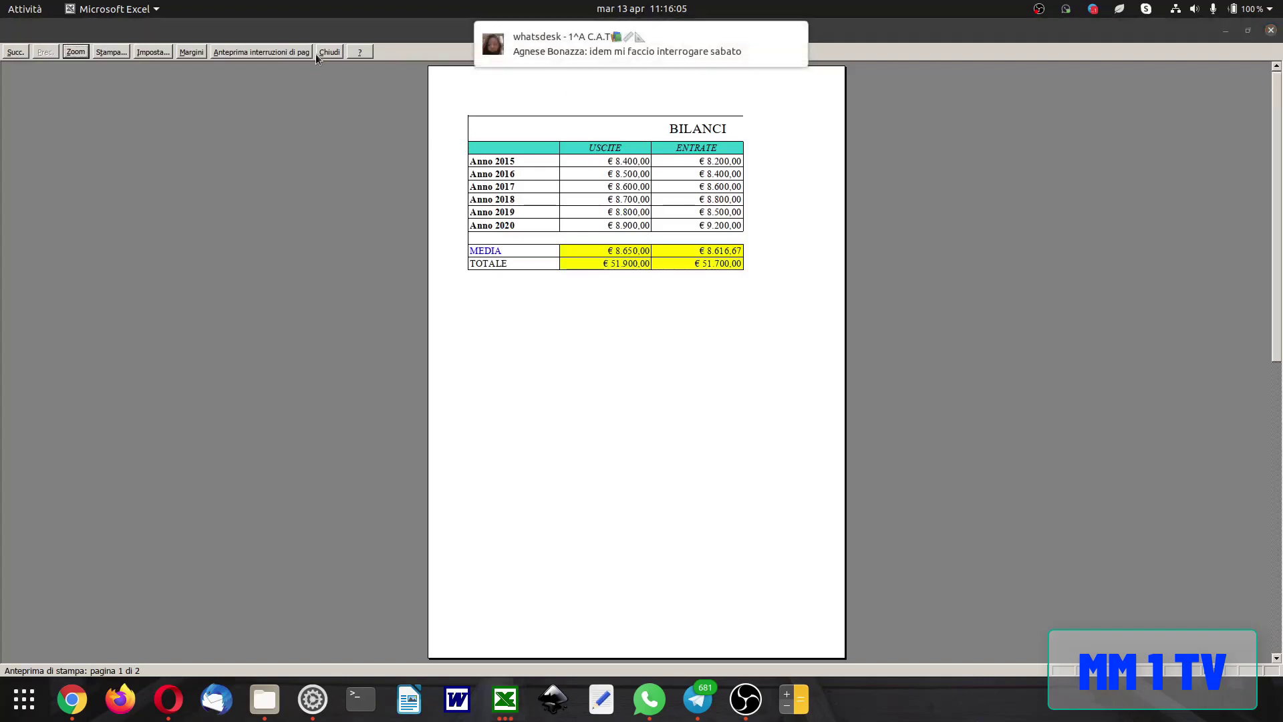
left_click(151, 53)
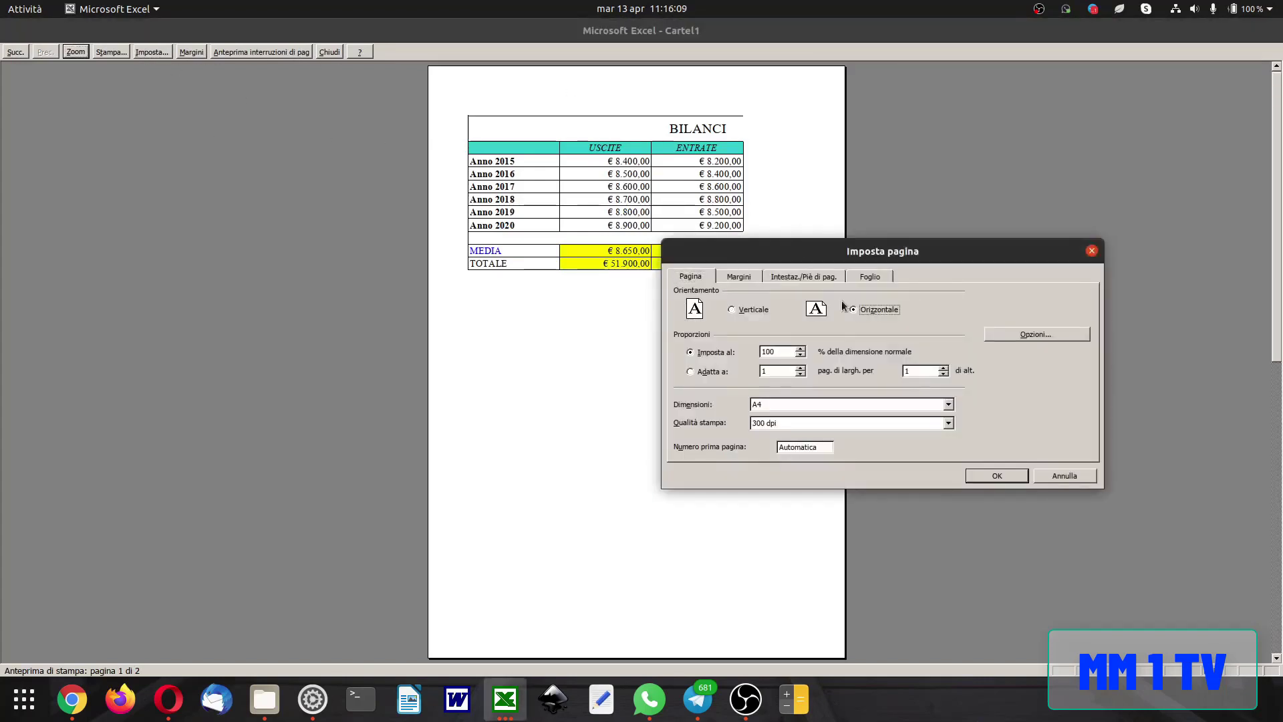
left_click(795, 277)
- Set the page margins to 1,5 top, 0,5 header, 1 left and 1 right, and confirm the page setup
left_click(739, 277)
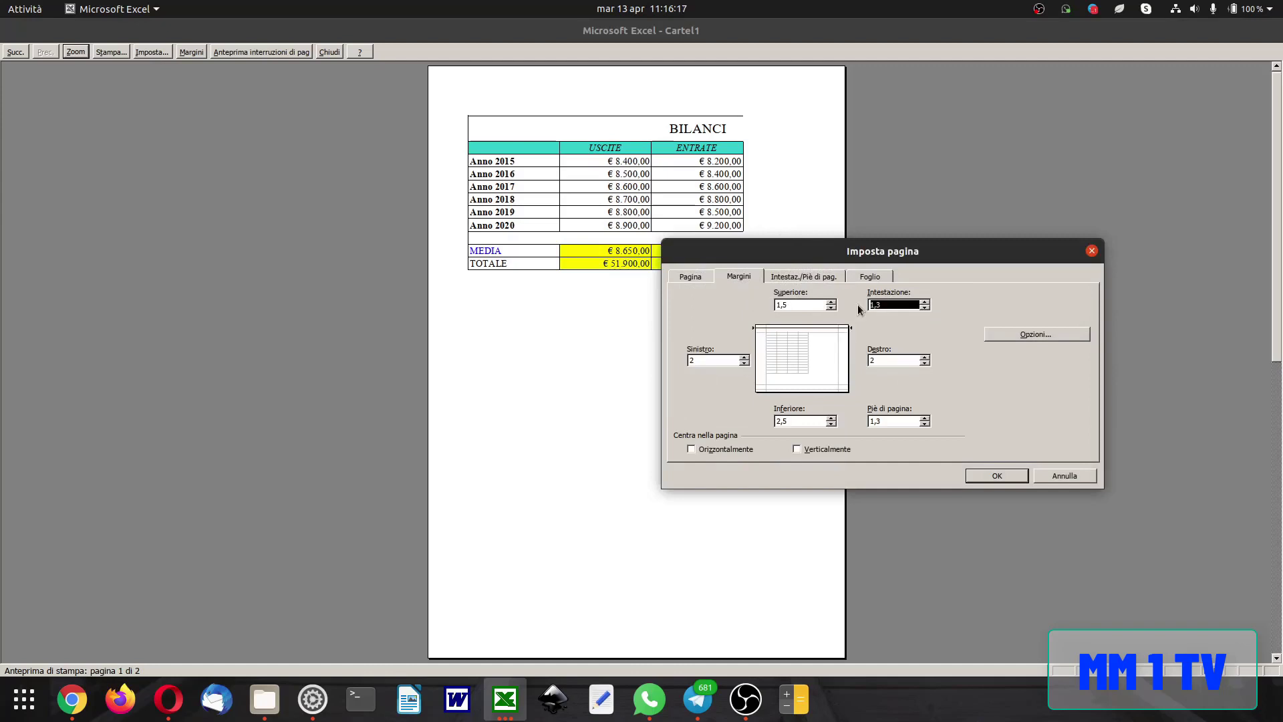
type("0,5")
key("Tab")
type("1")
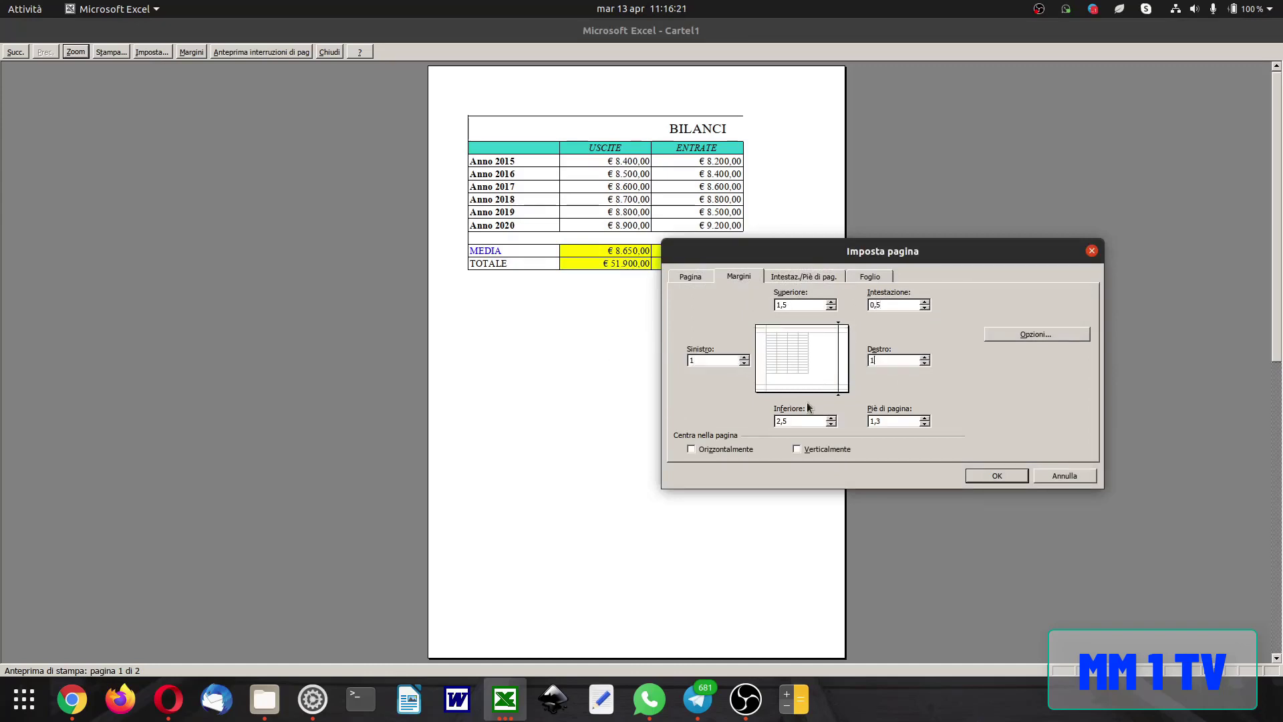
type("1")
key("Tab")
left_click(999, 477)
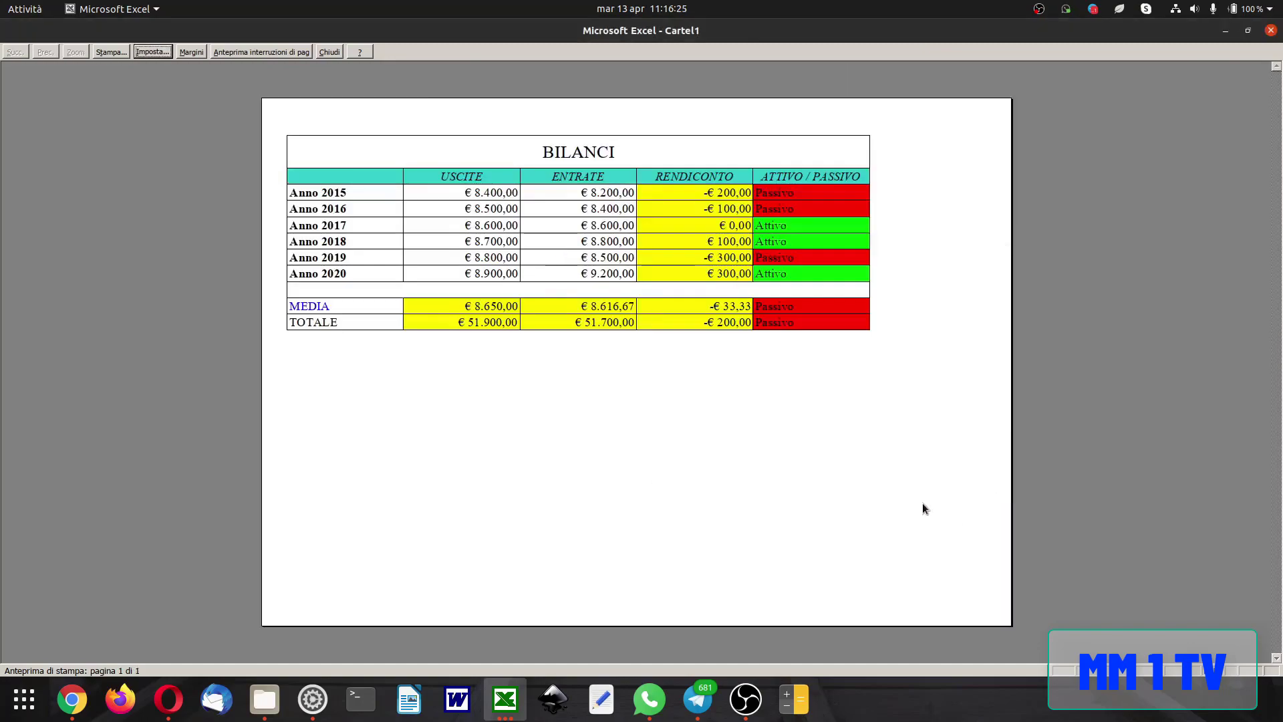